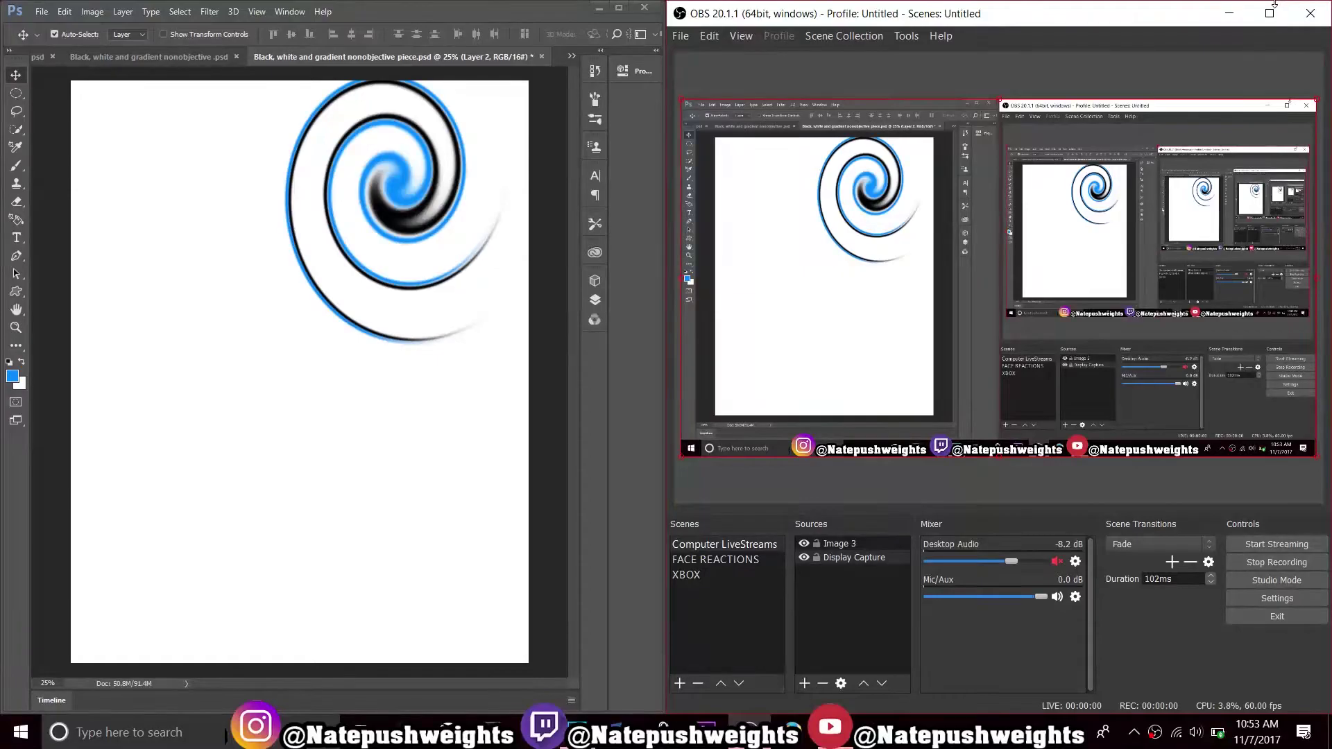
- Switch to a maximized Photoshop and rotate the blue and black spiral about 85° counterclockwise, placing it at the canvas's upper right corner
left_click(1229, 13)
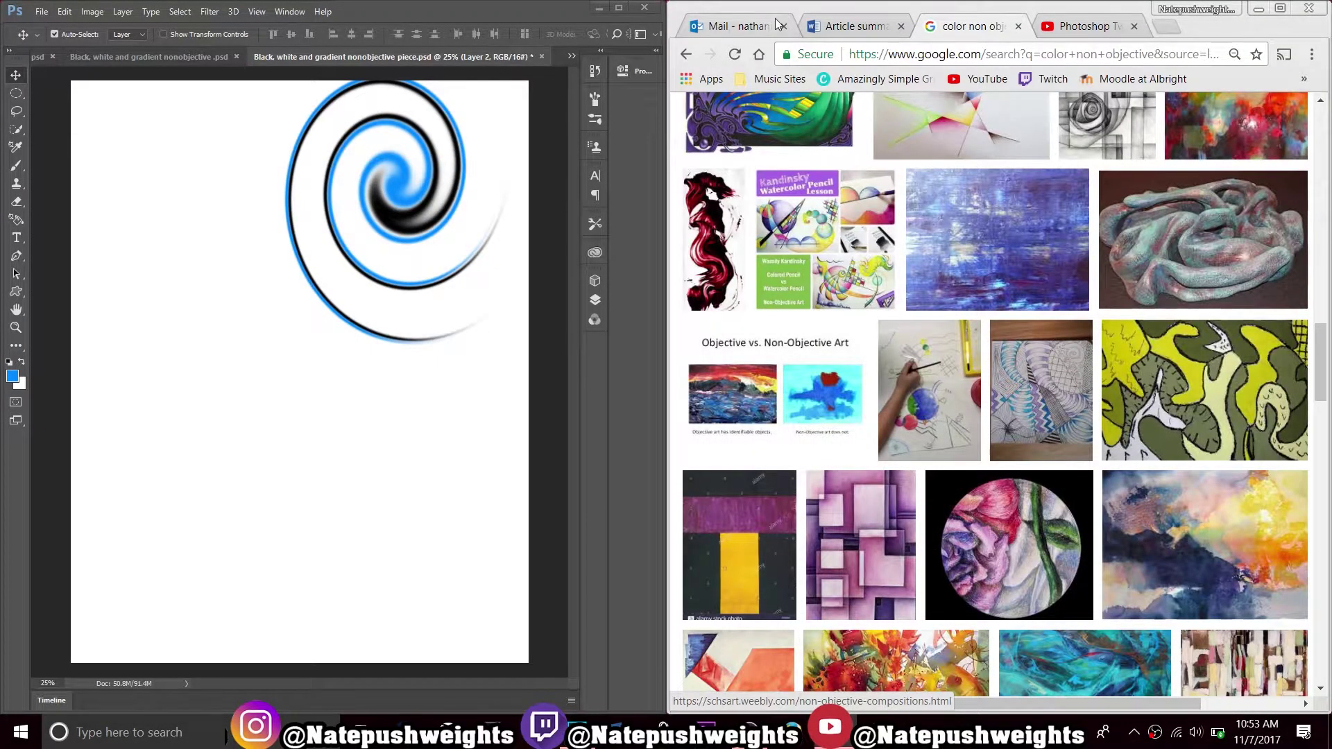
left_click(618, 8)
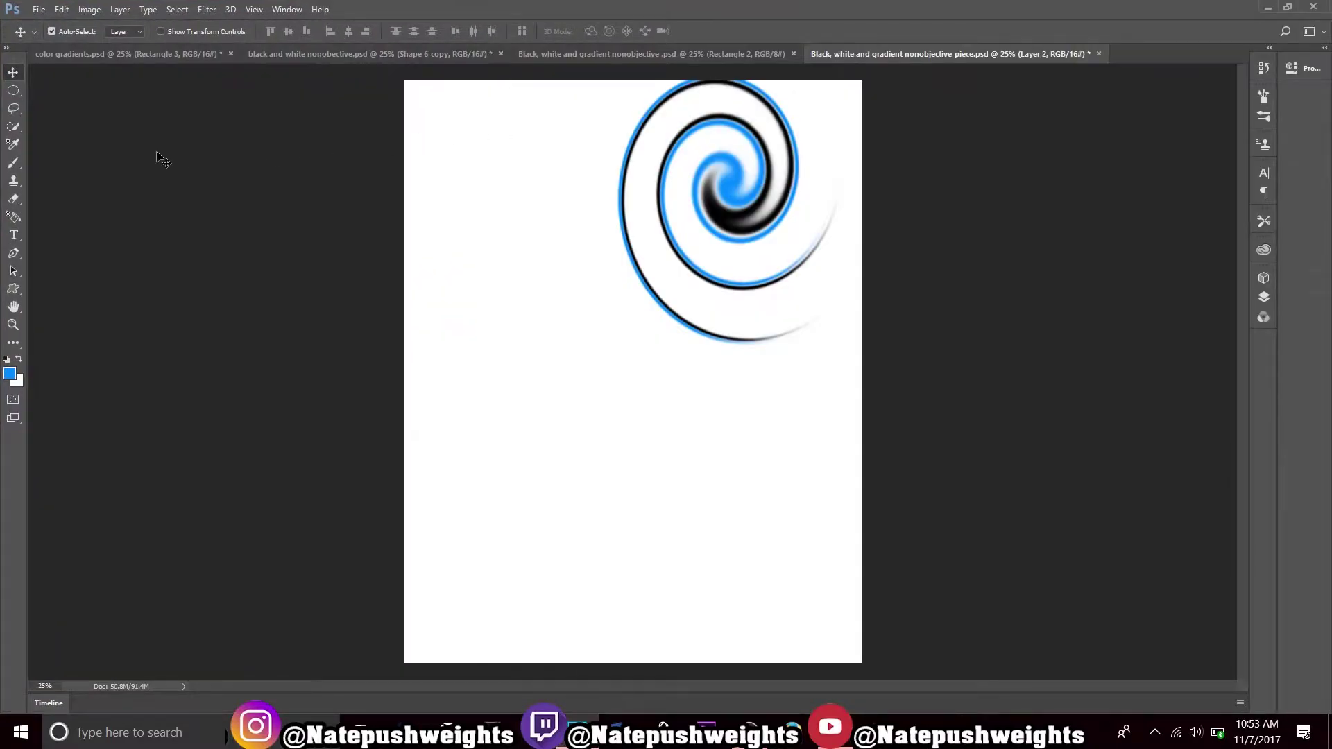
left_click(60, 10)
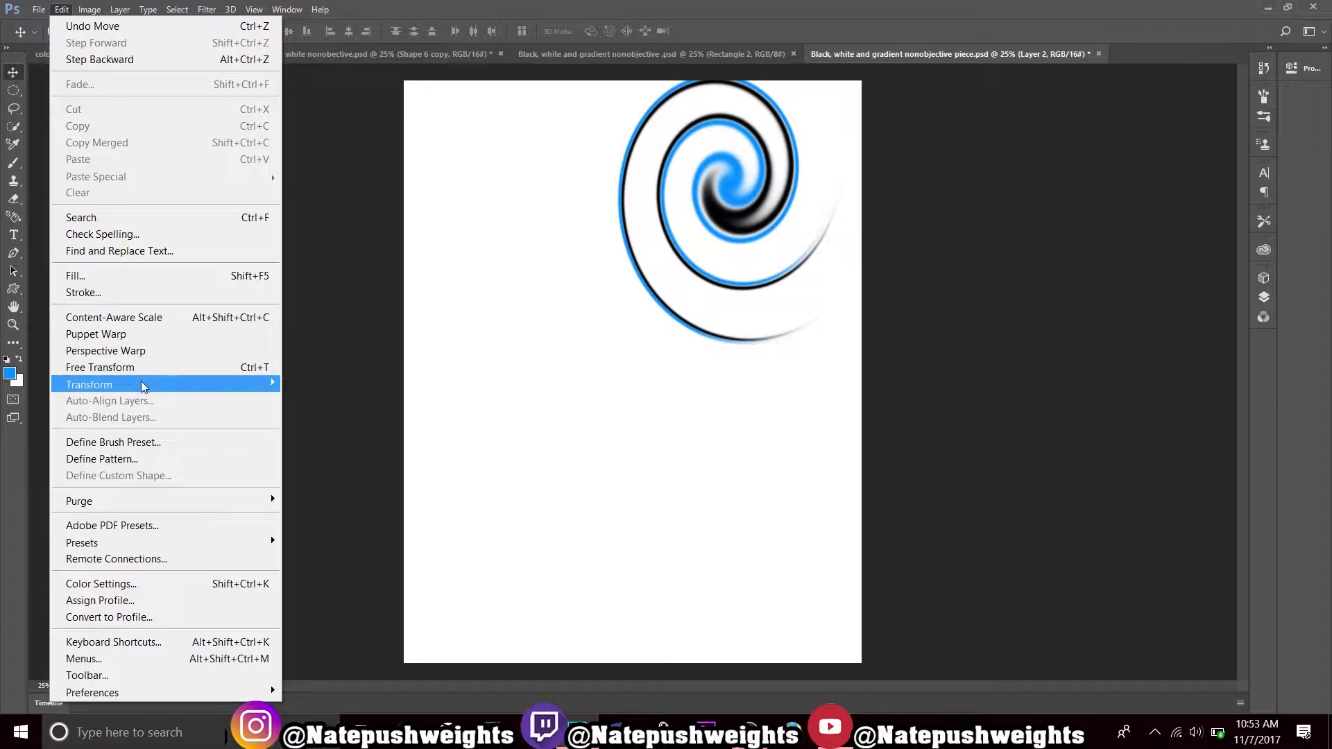
mouse_move(236, 386)
left_click(320, 426)
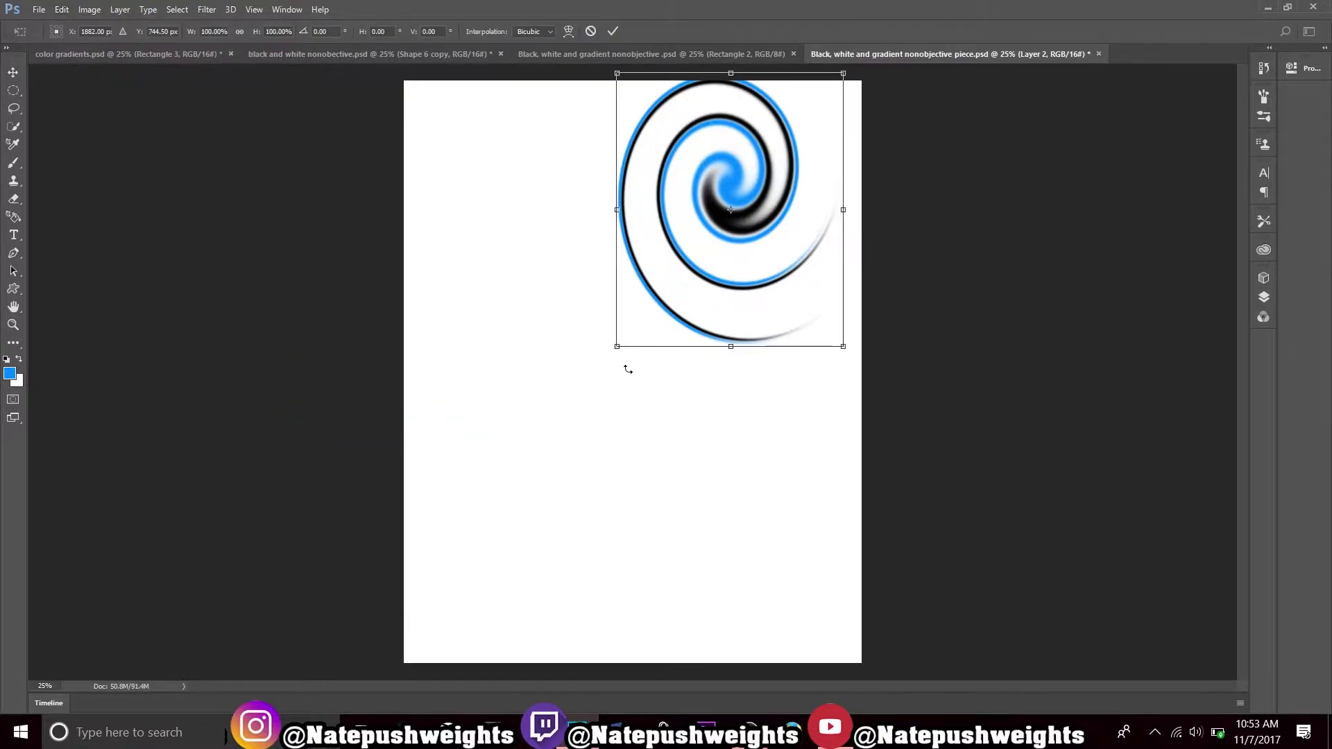
left_click_drag(859, 348, 878, 101)
left_click_drag(827, 198, 826, 160)
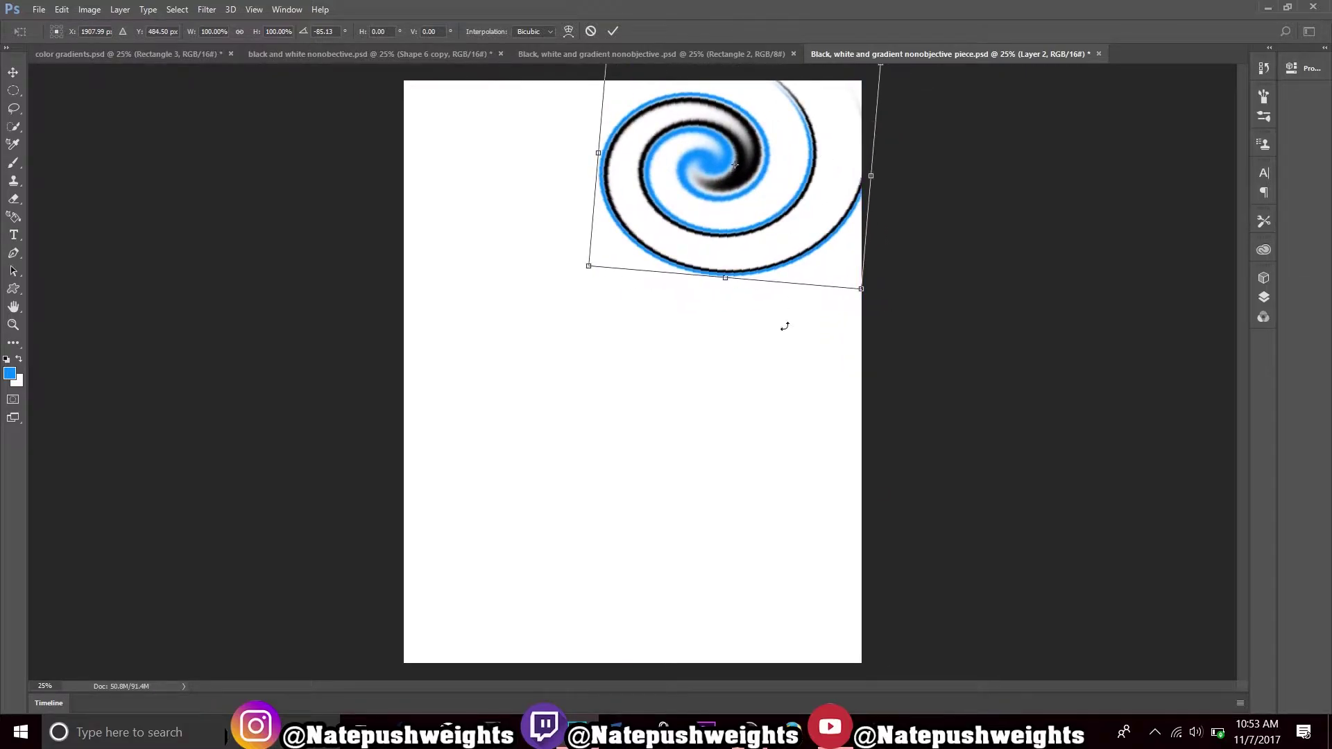
left_click(614, 31)
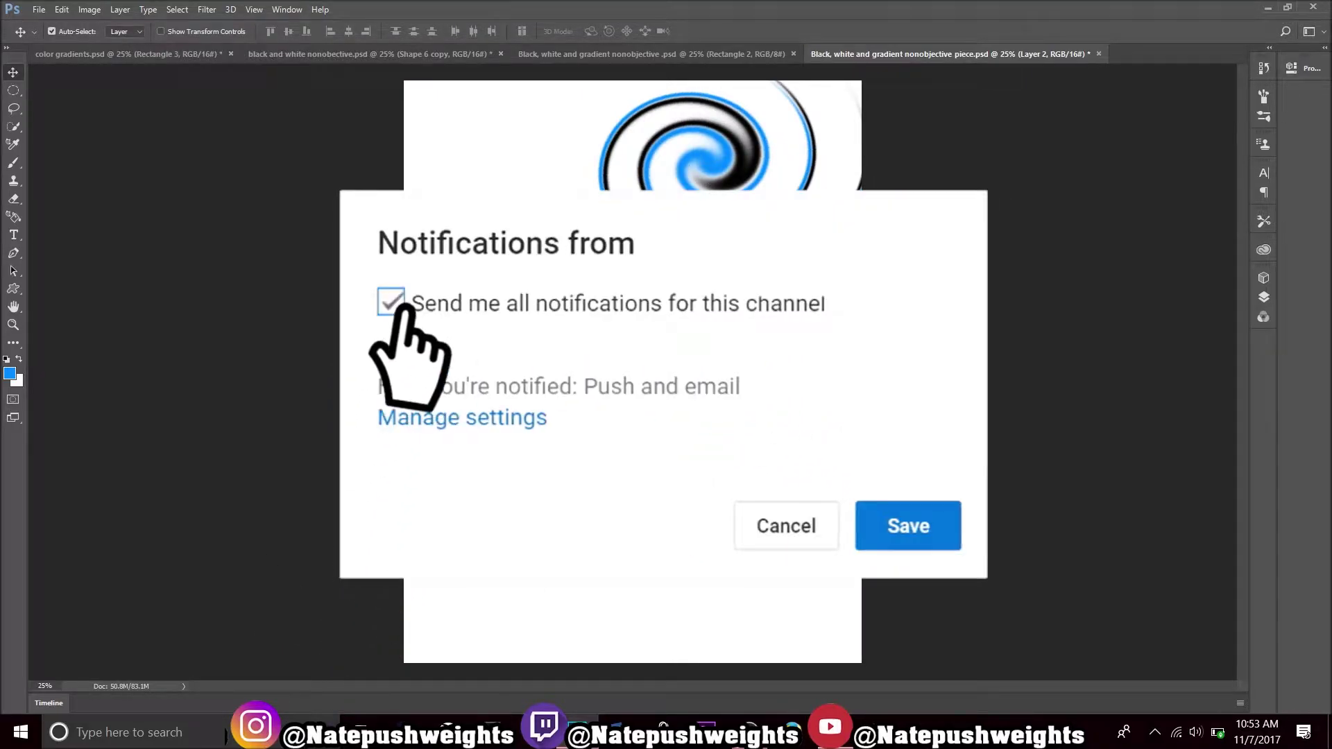
key("ctrl+plus")
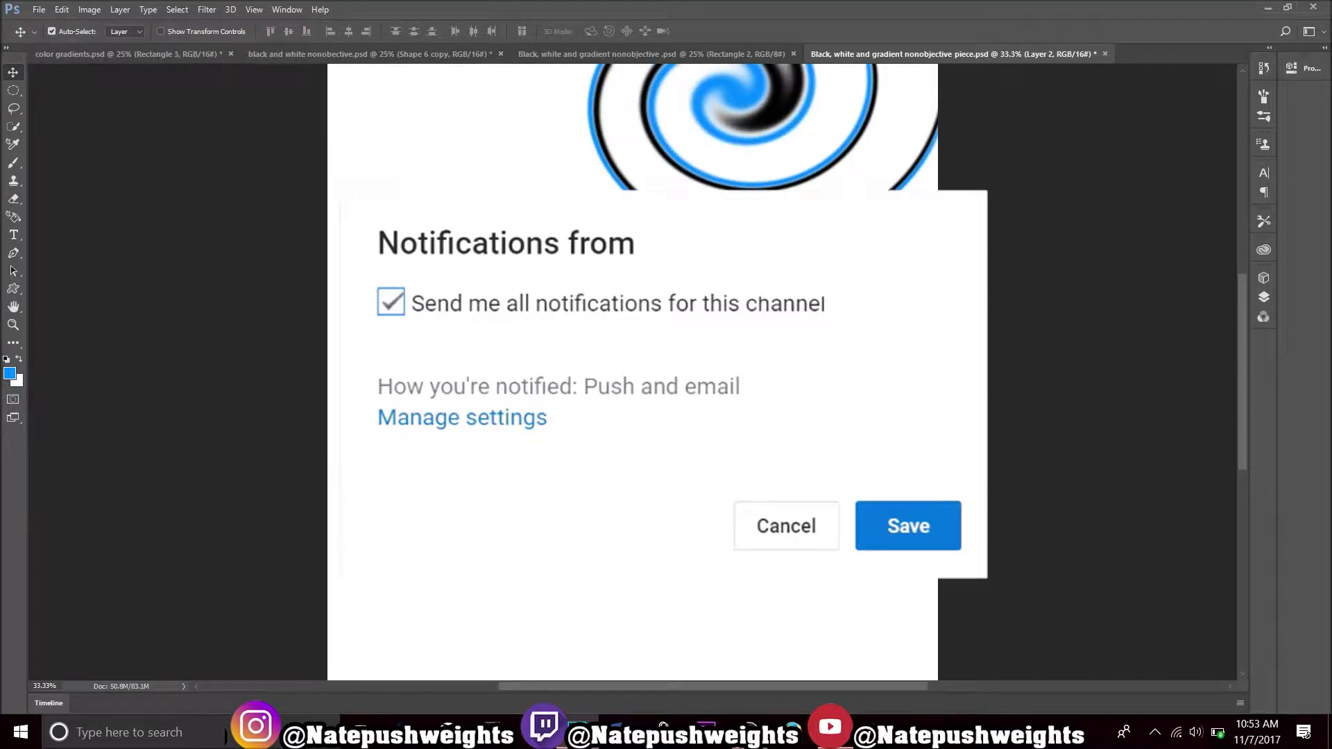
scroll(897, 247, "up", 1)
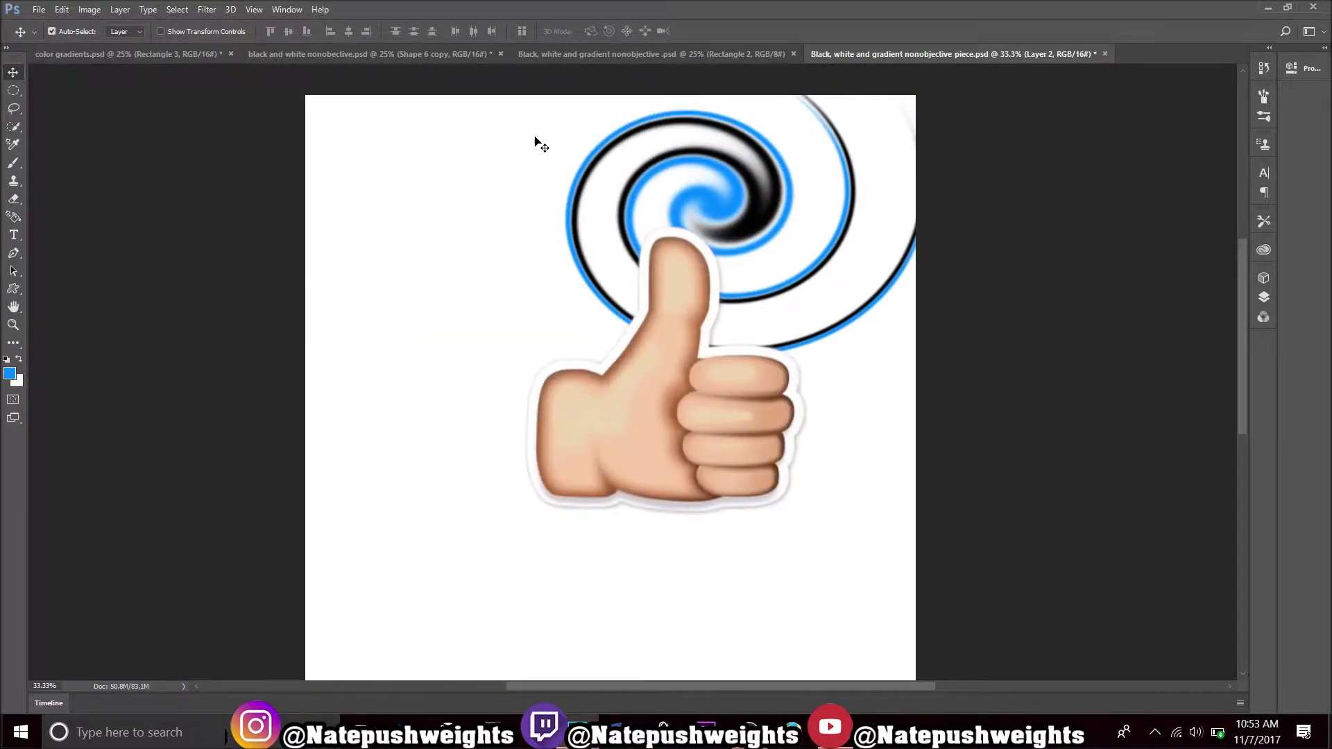
left_click(79, 7)
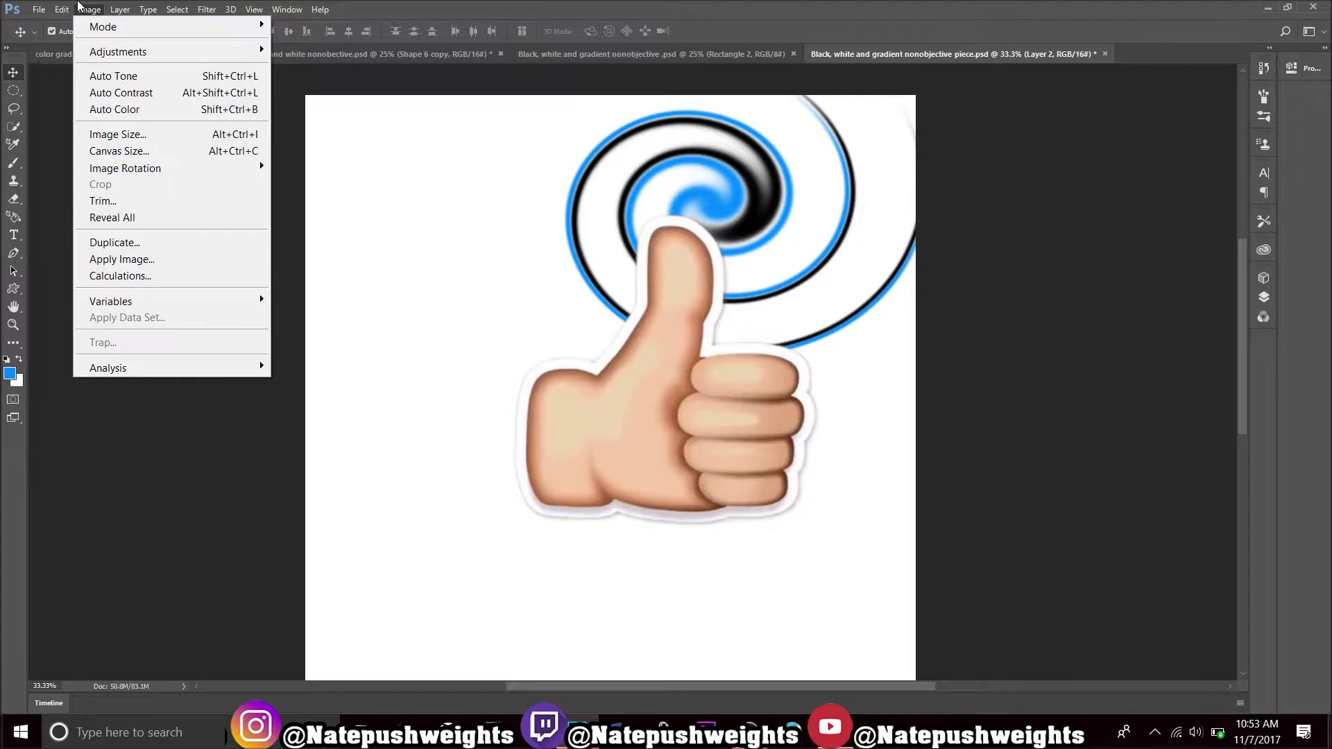
mouse_move(207, 9)
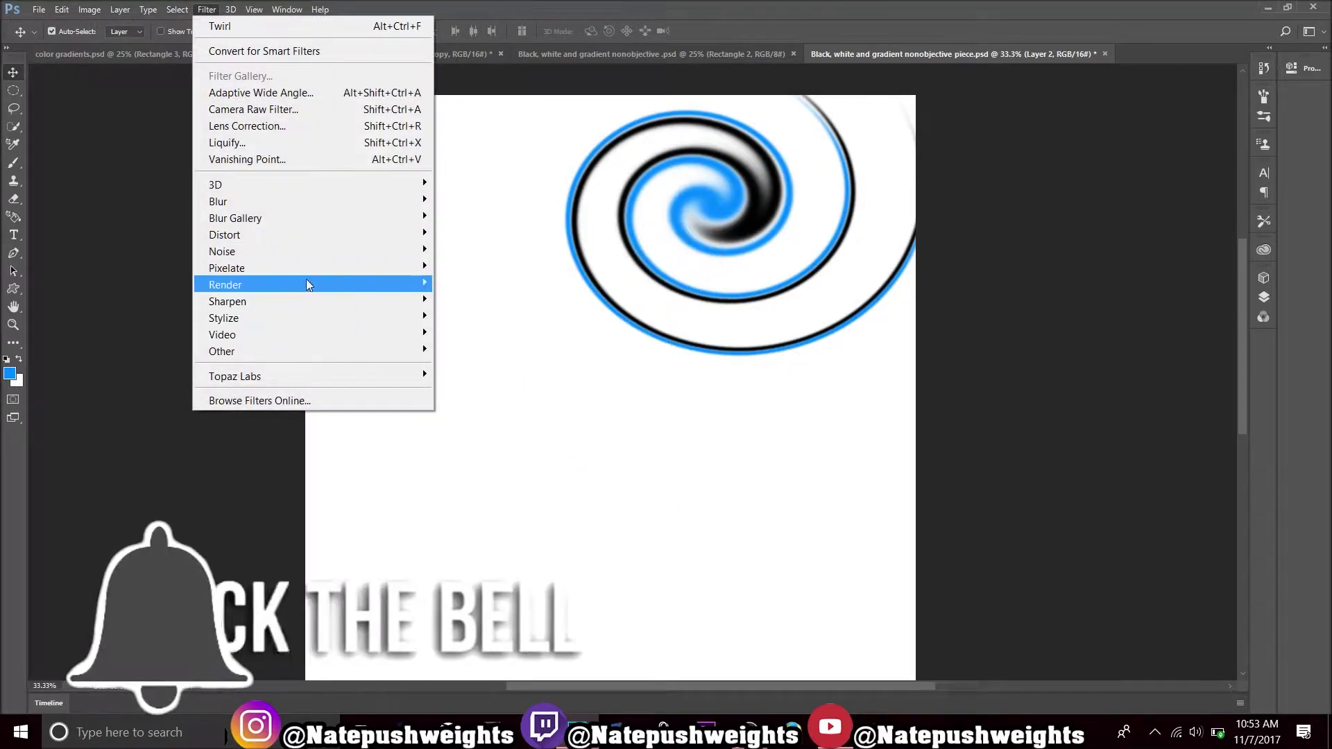
mouse_move(352, 236)
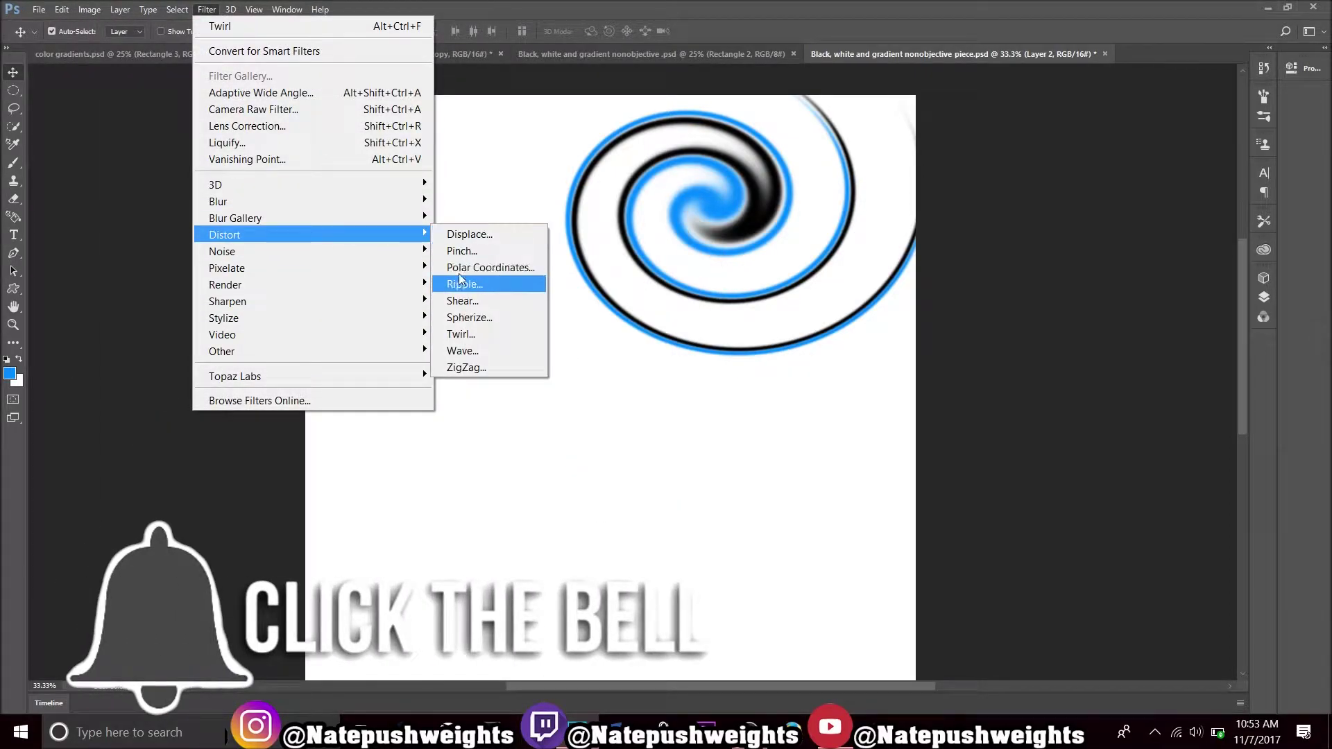
left_click(462, 335)
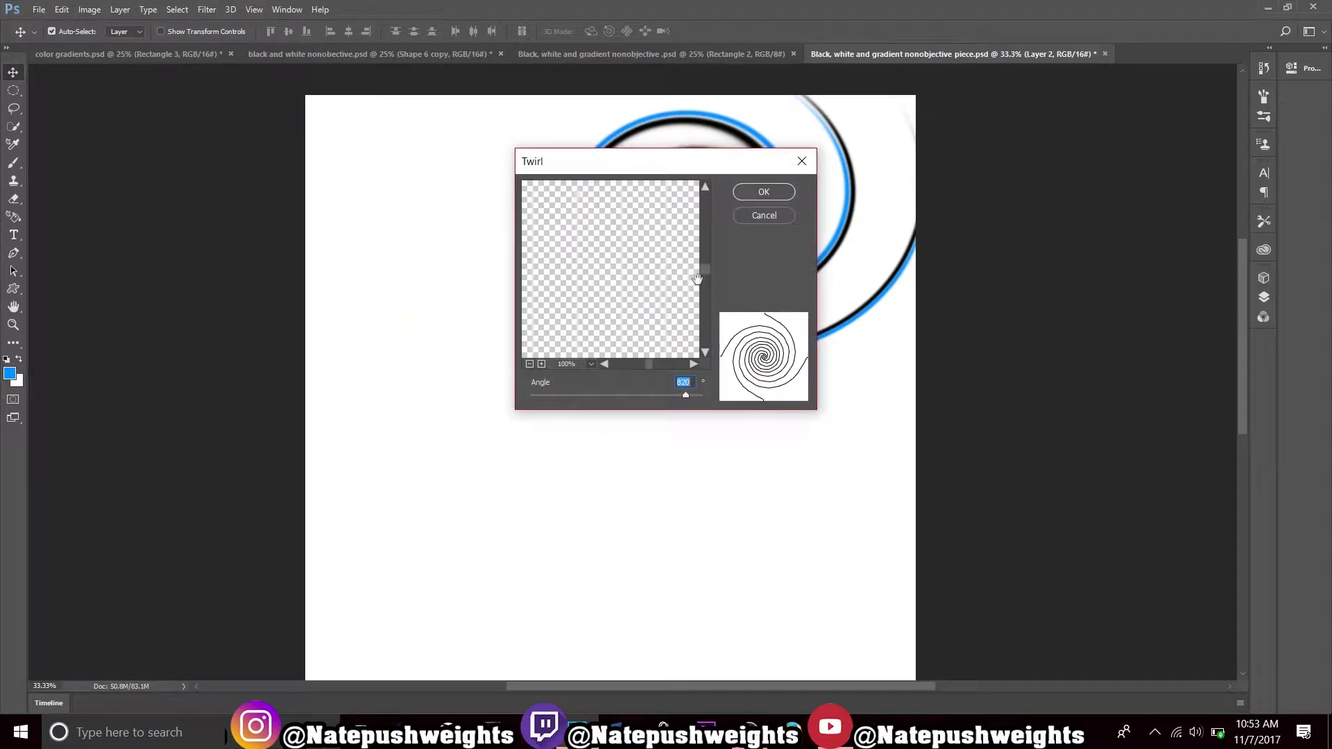
left_click(529, 363)
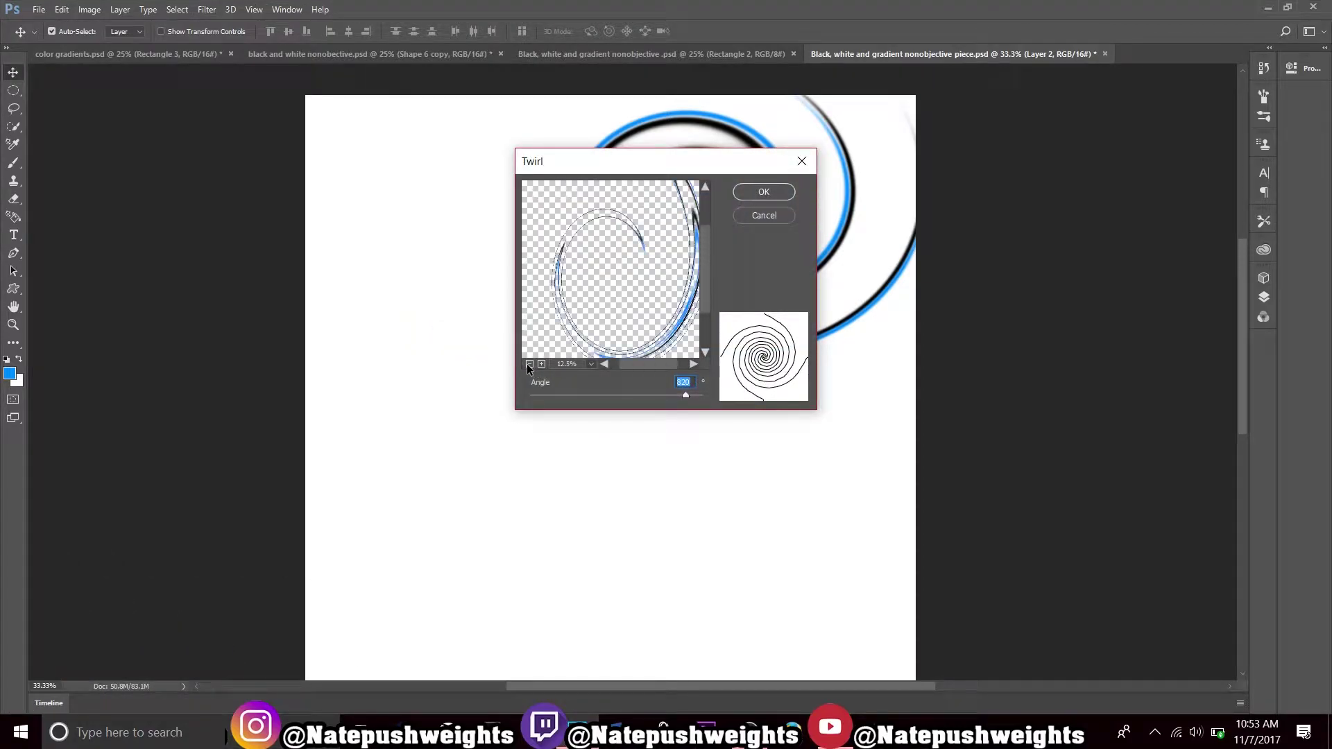
left_click(528, 364)
left_click(542, 364)
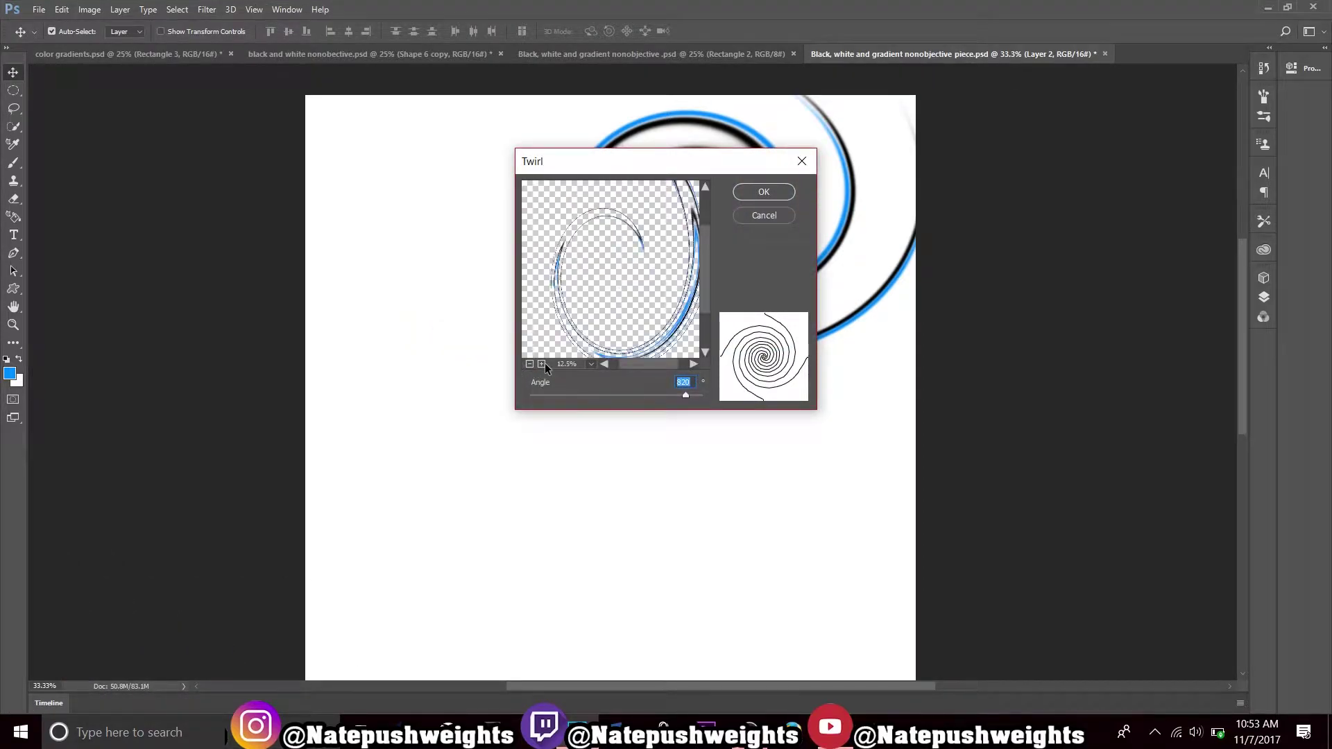
left_click_drag(591, 351, 630, 271)
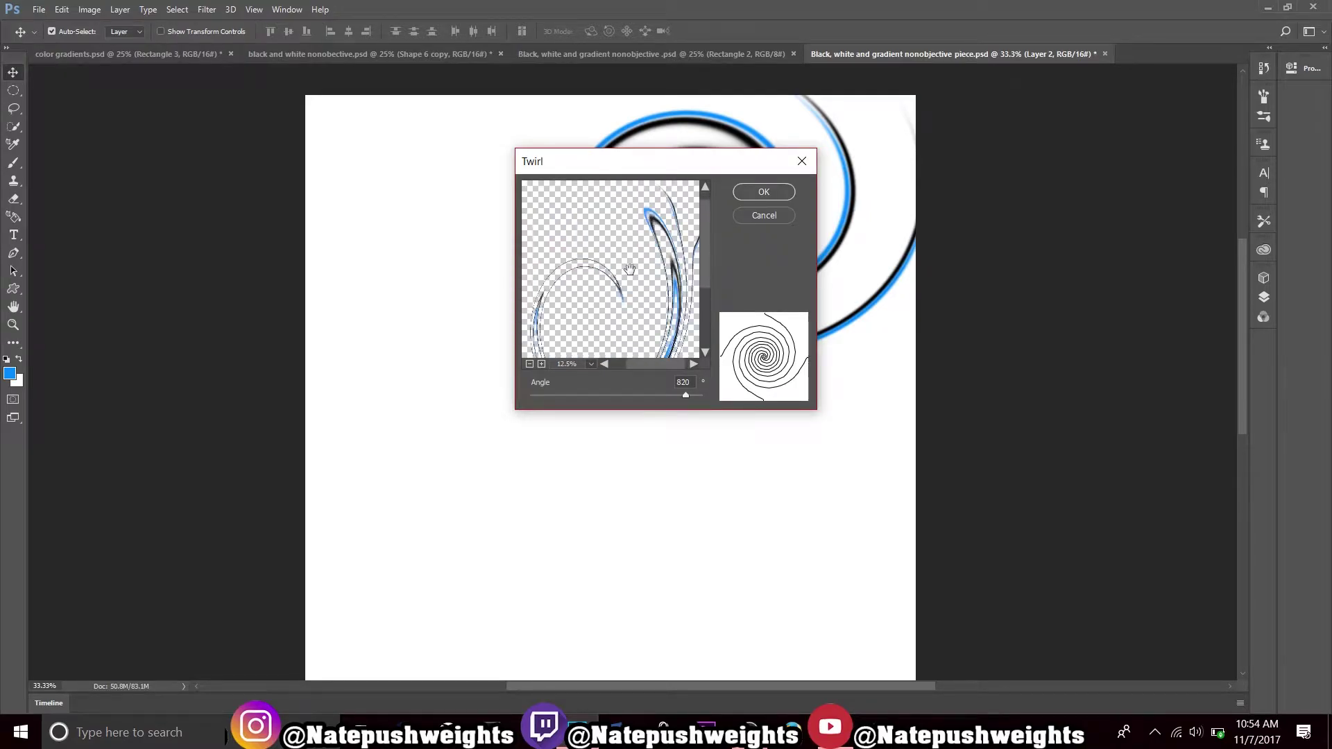
left_click(530, 364)
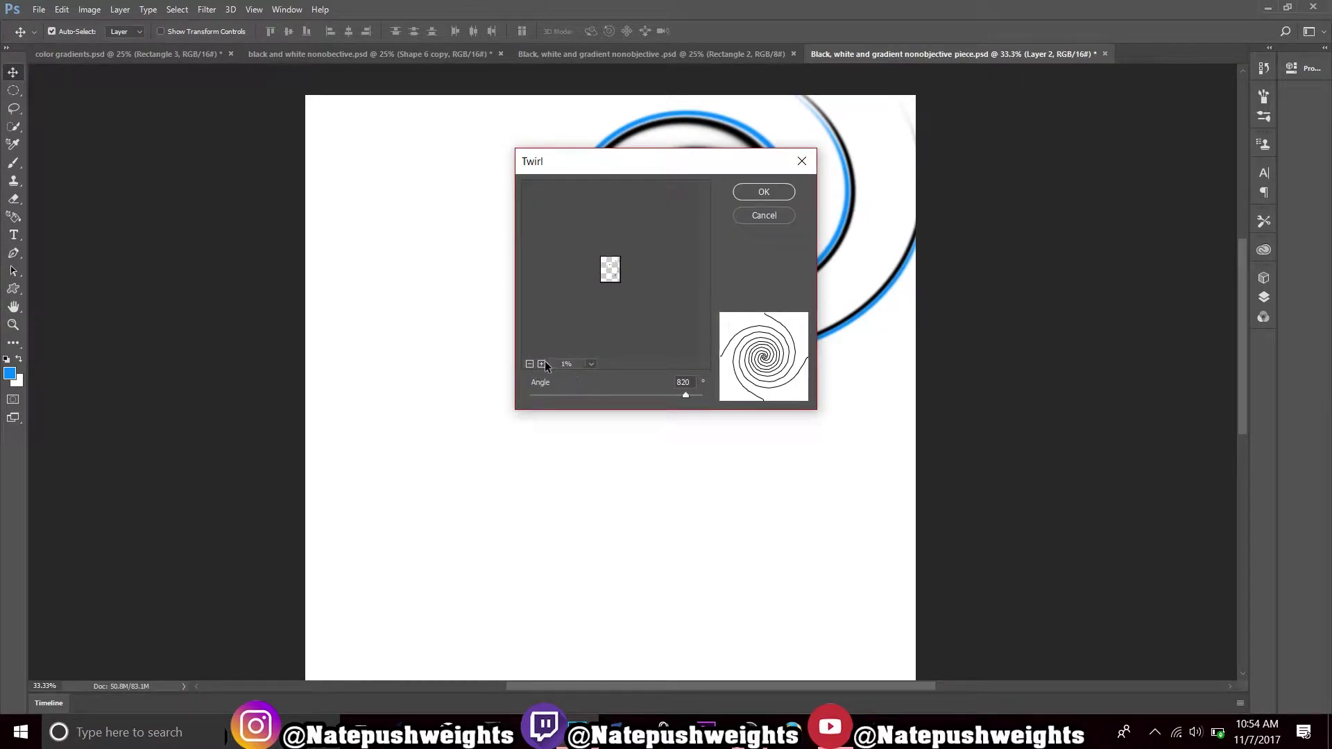
left_click(542, 364)
left_click_drag(687, 395, 722, 376)
key("Return")
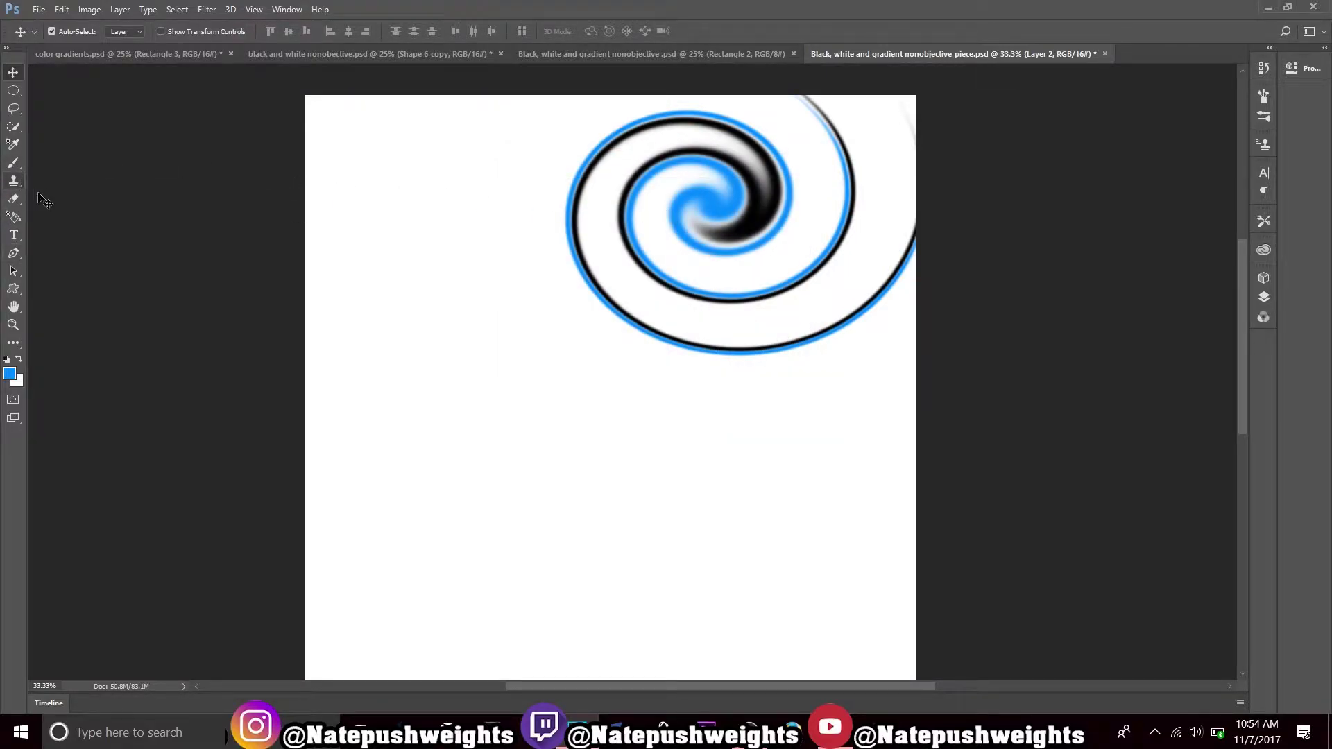
- Hide Layer 2, which holds the rotated blue and black spiral
scroll(763, 333, "right", 1)
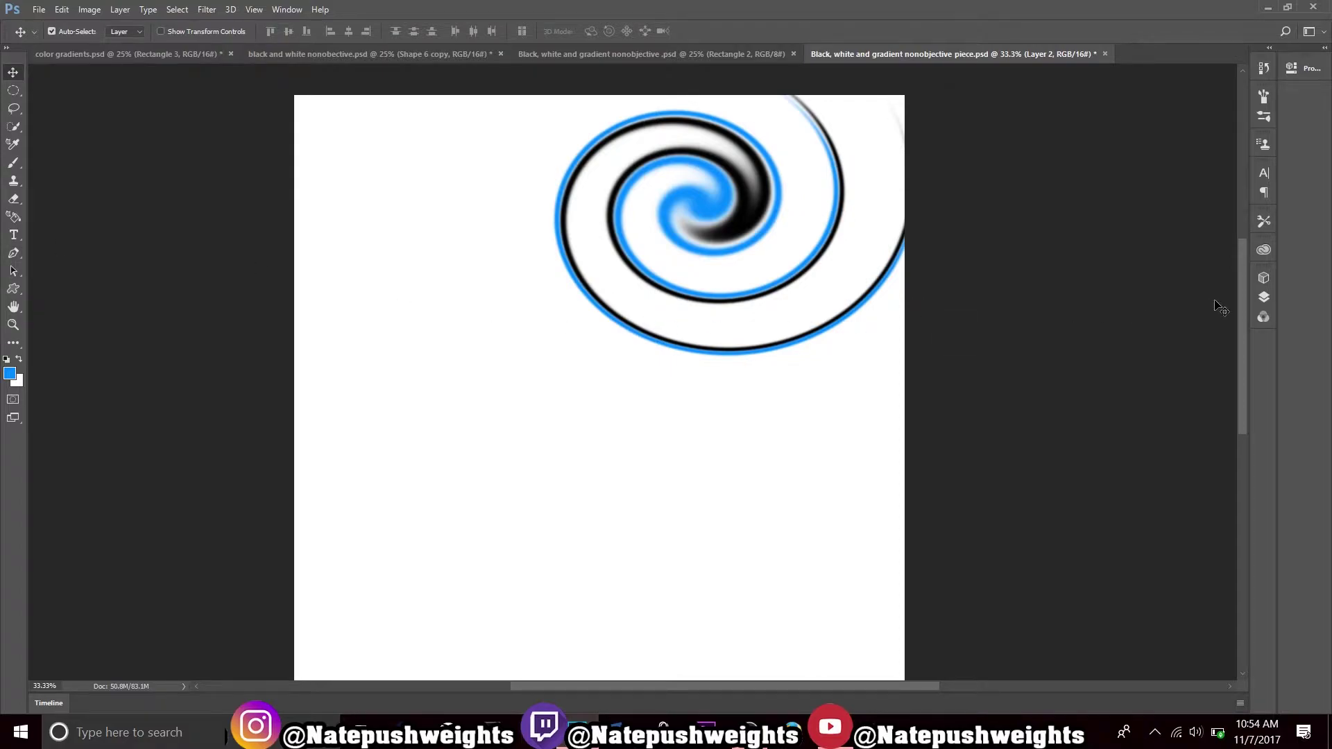
left_click(1266, 296)
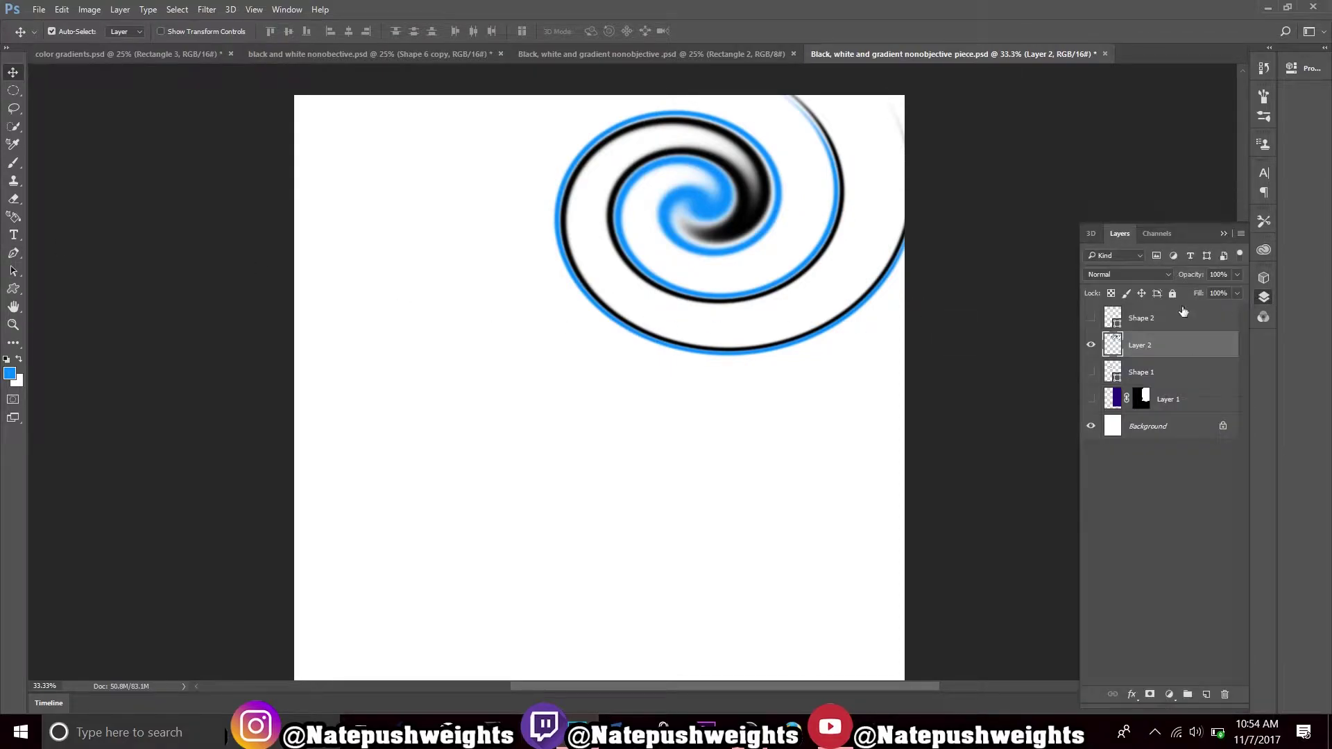
left_click(1093, 346)
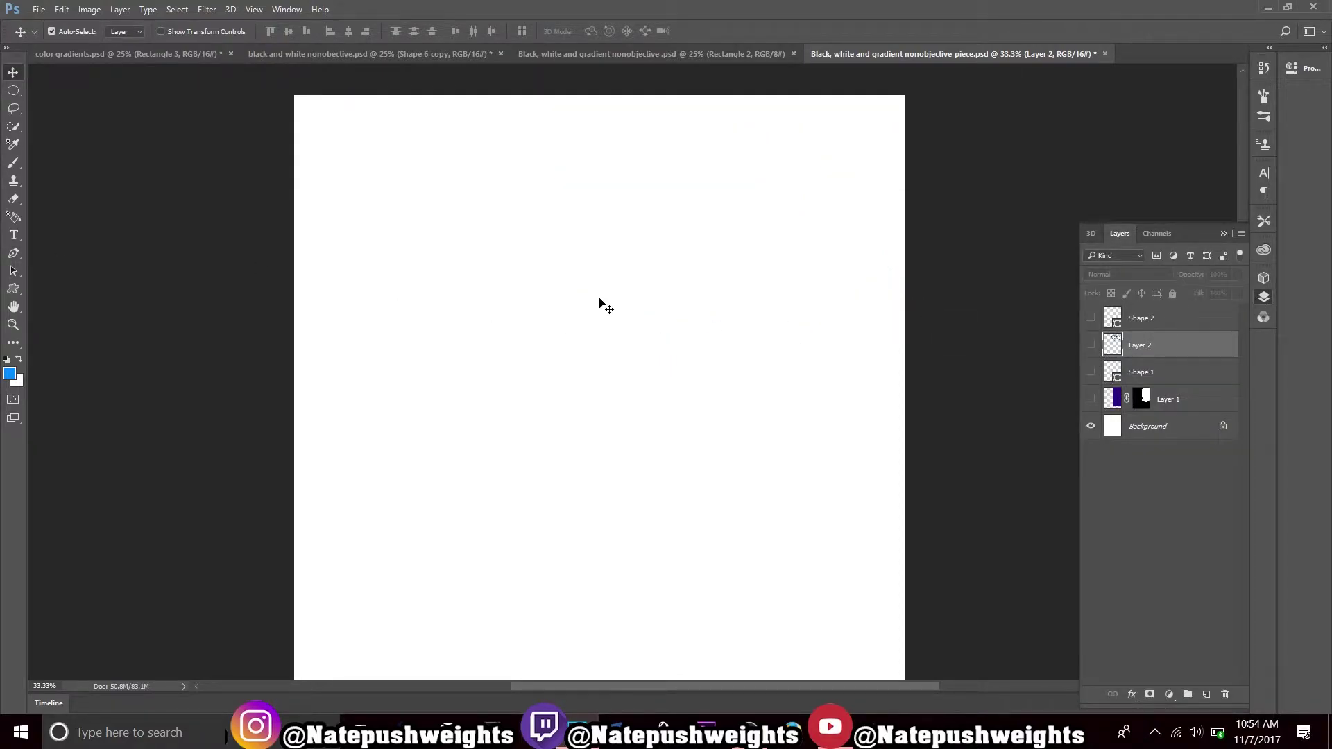
- Draw a spiral custom shape about 1056 by 813 px in the upper middle of the canvas
left_click(13, 236)
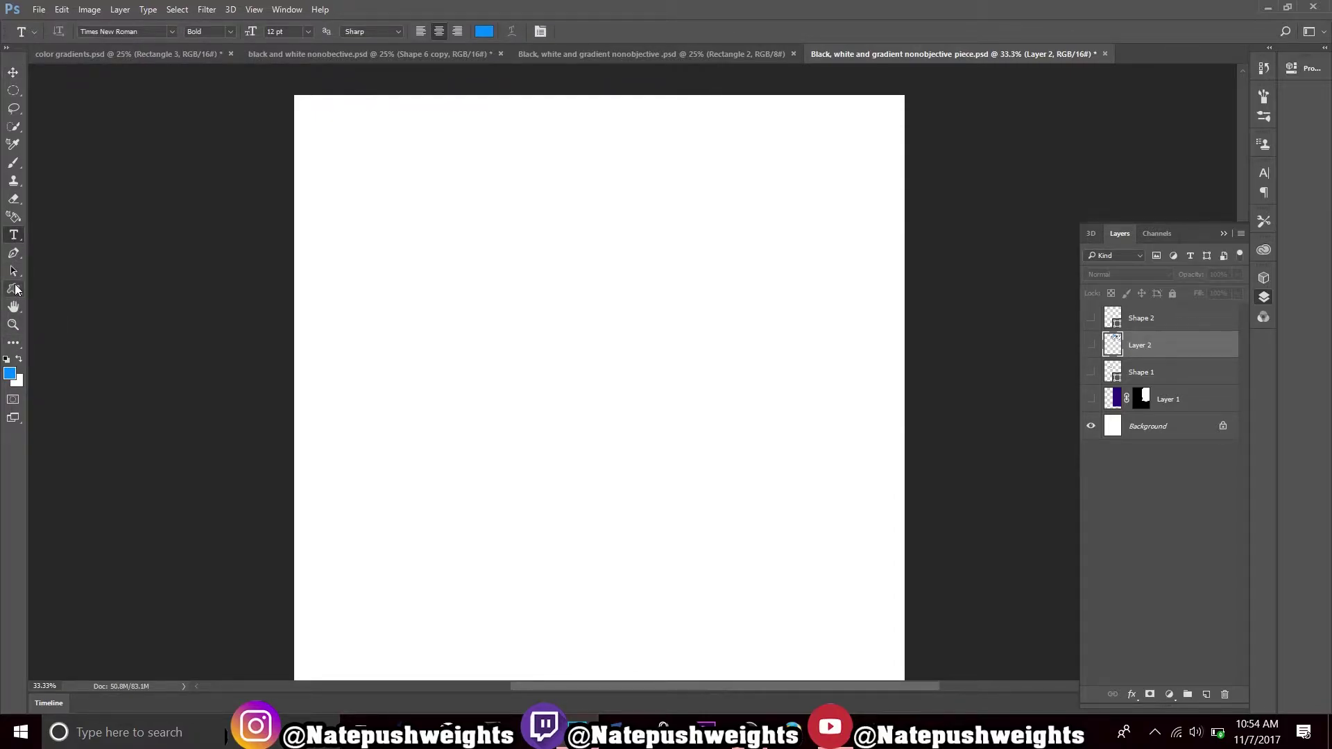
left_click(9, 293)
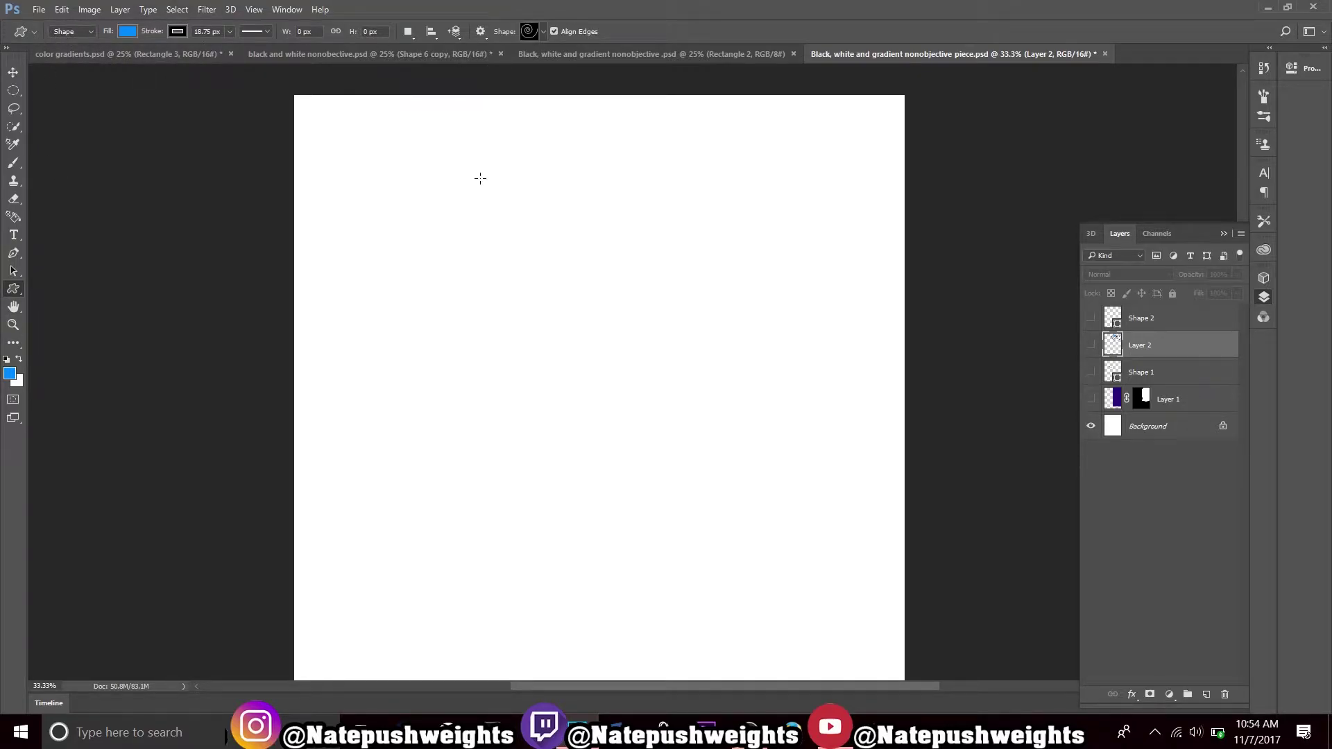
left_click(543, 33)
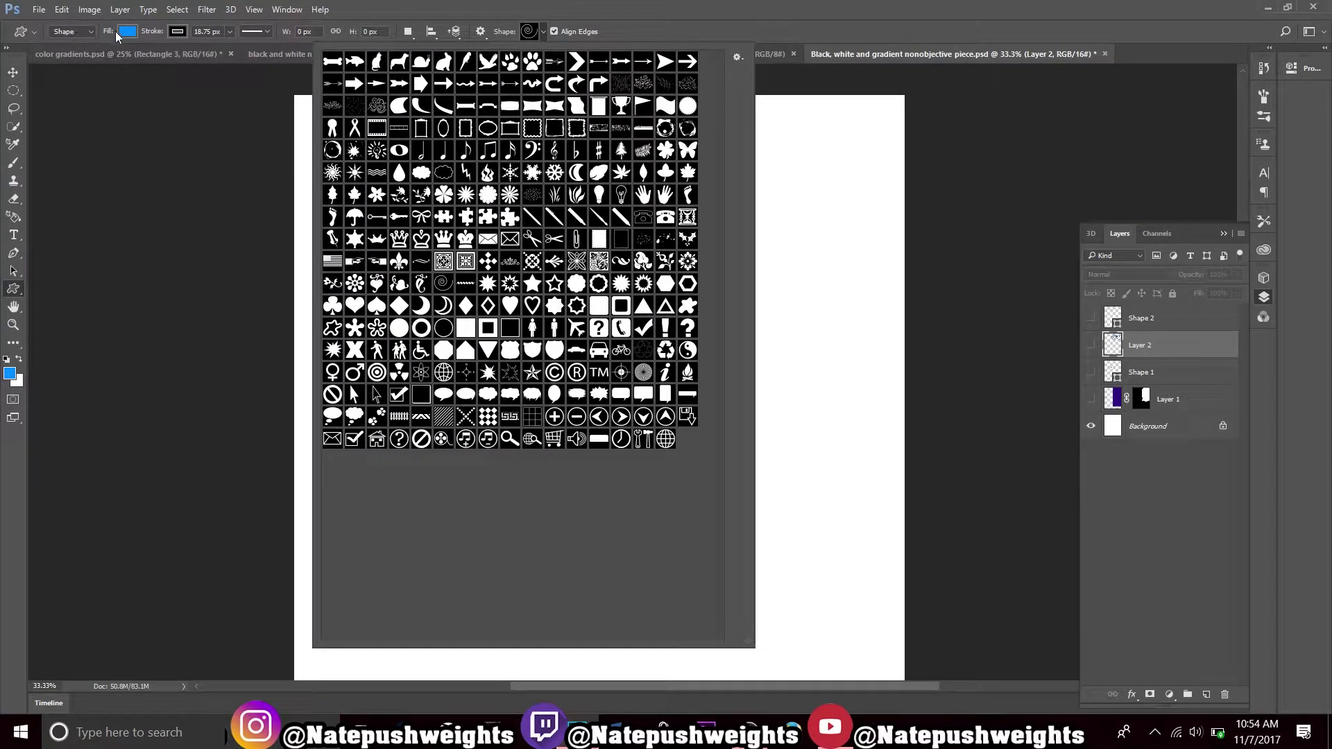
left_click(14, 289)
right_click(14, 288)
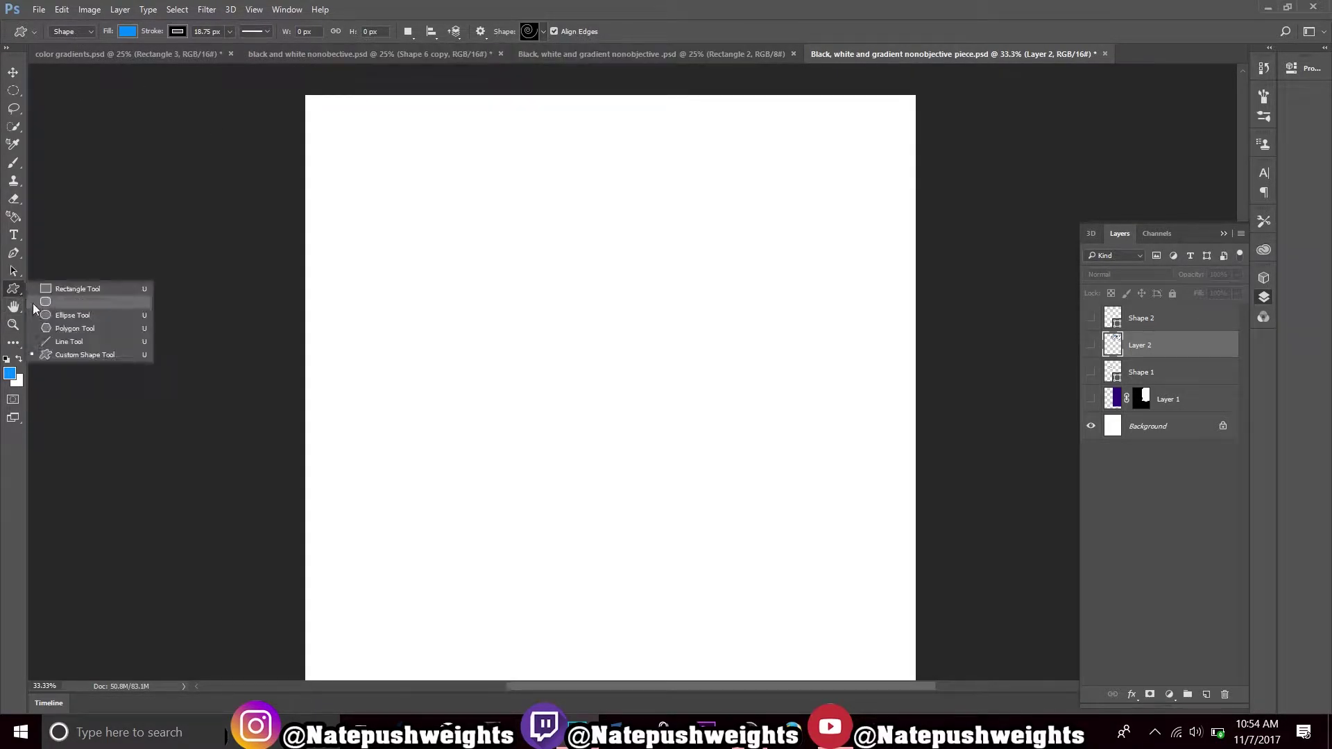
left_click(65, 356)
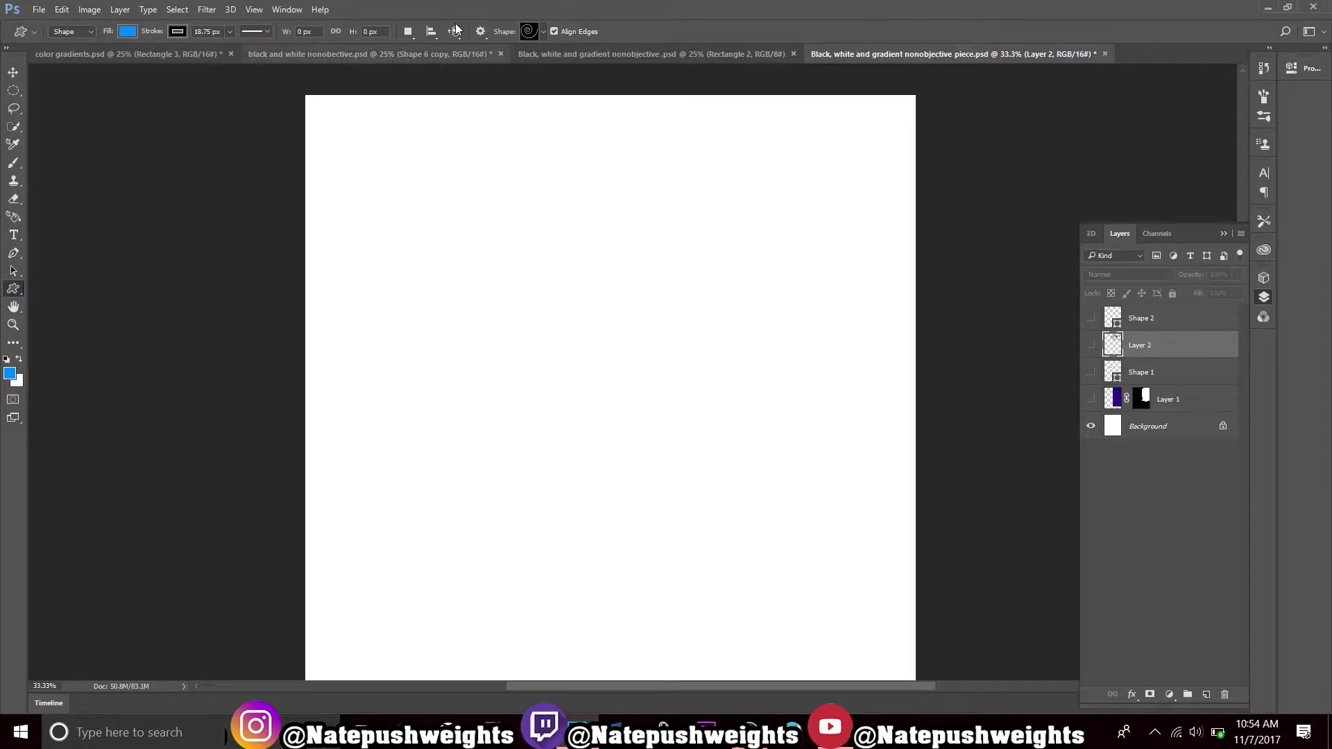
left_click(539, 32)
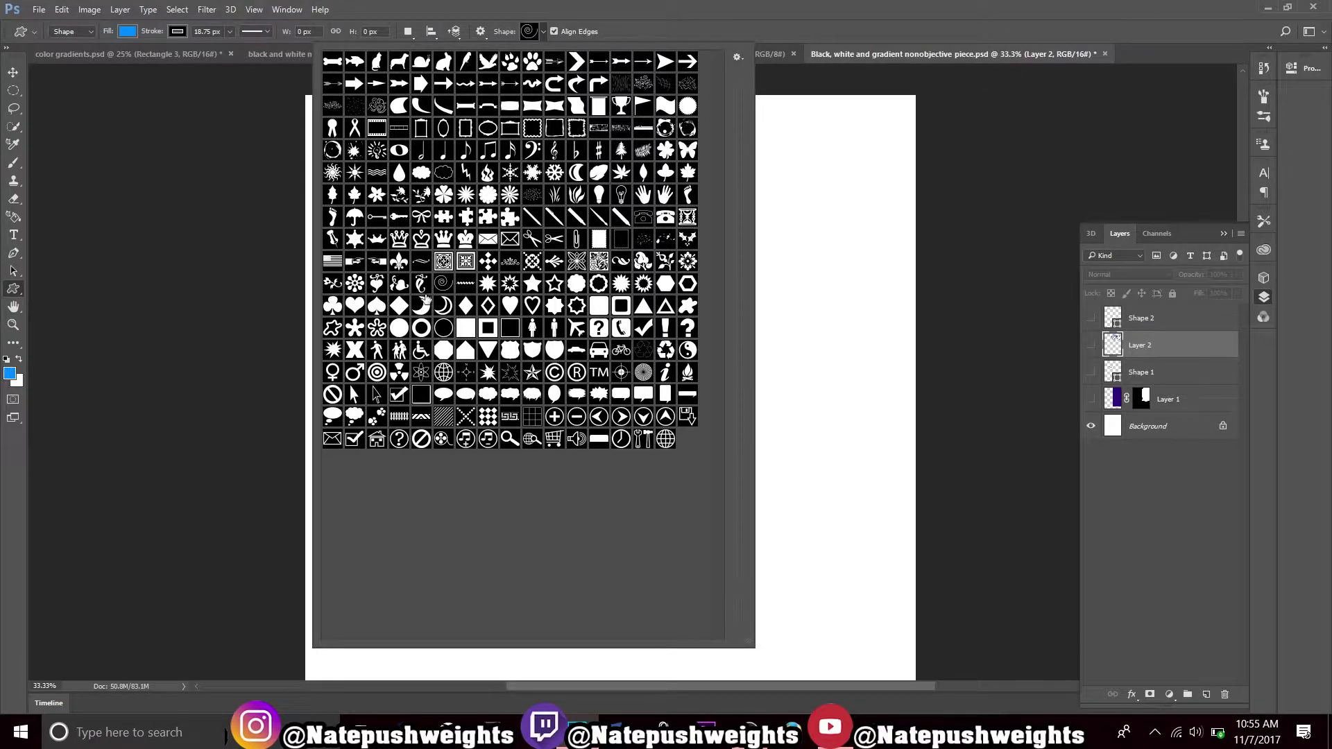
scroll(835, 347, "up", 1)
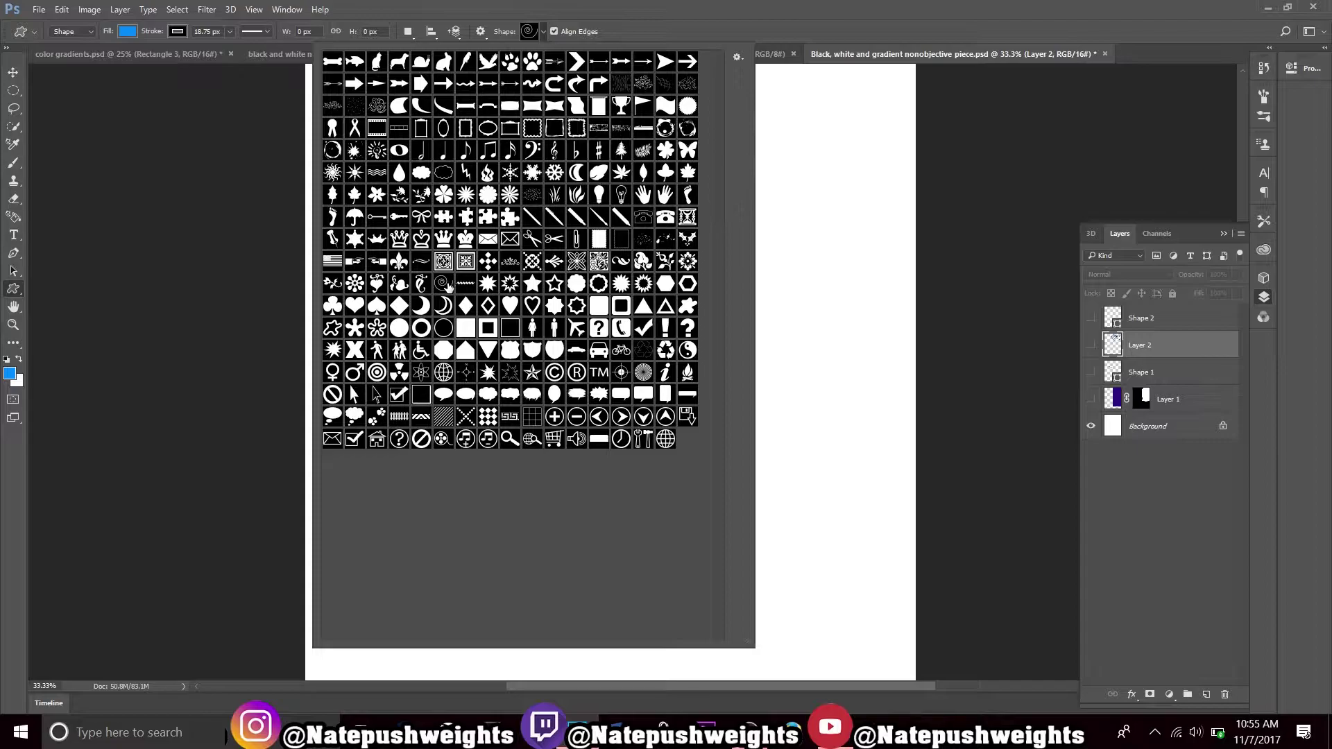
double_click(444, 284)
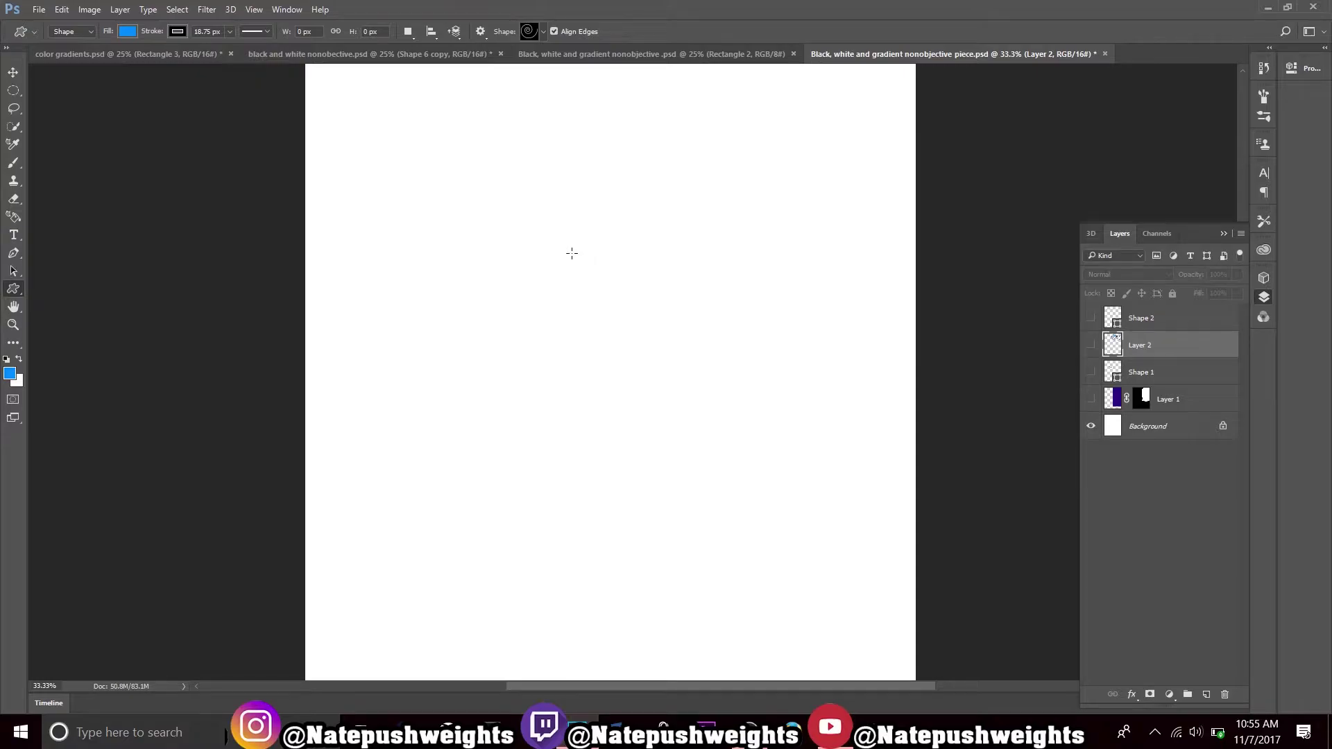
left_click_drag(453, 191, 698, 378)
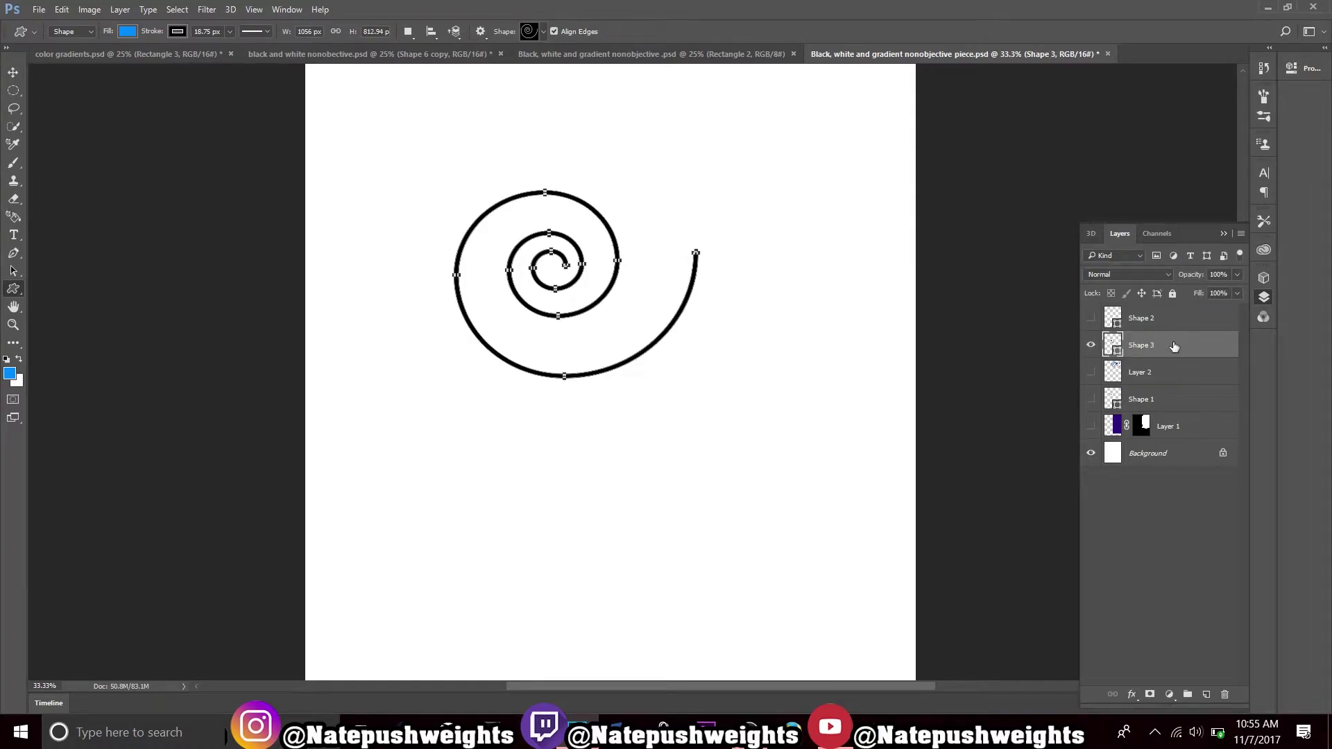
scroll(500, 127, "right", 1)
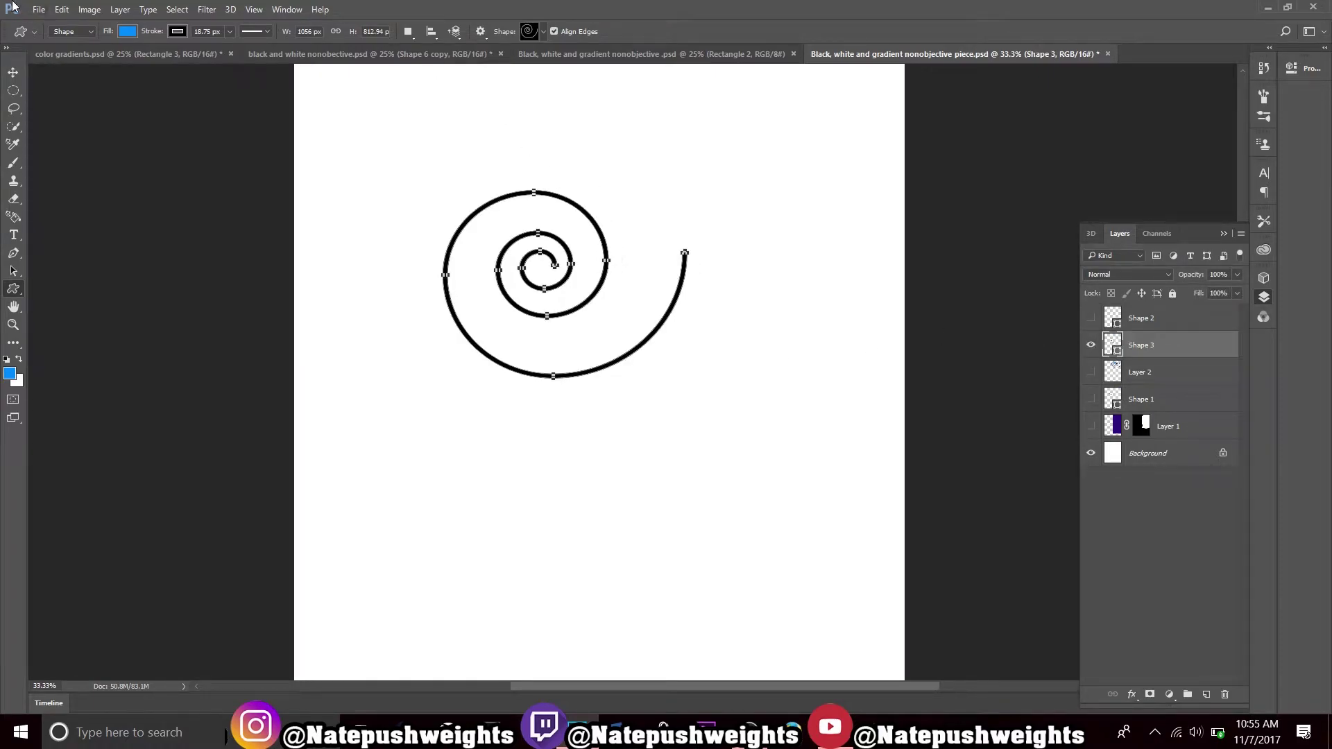
left_click(128, 32)
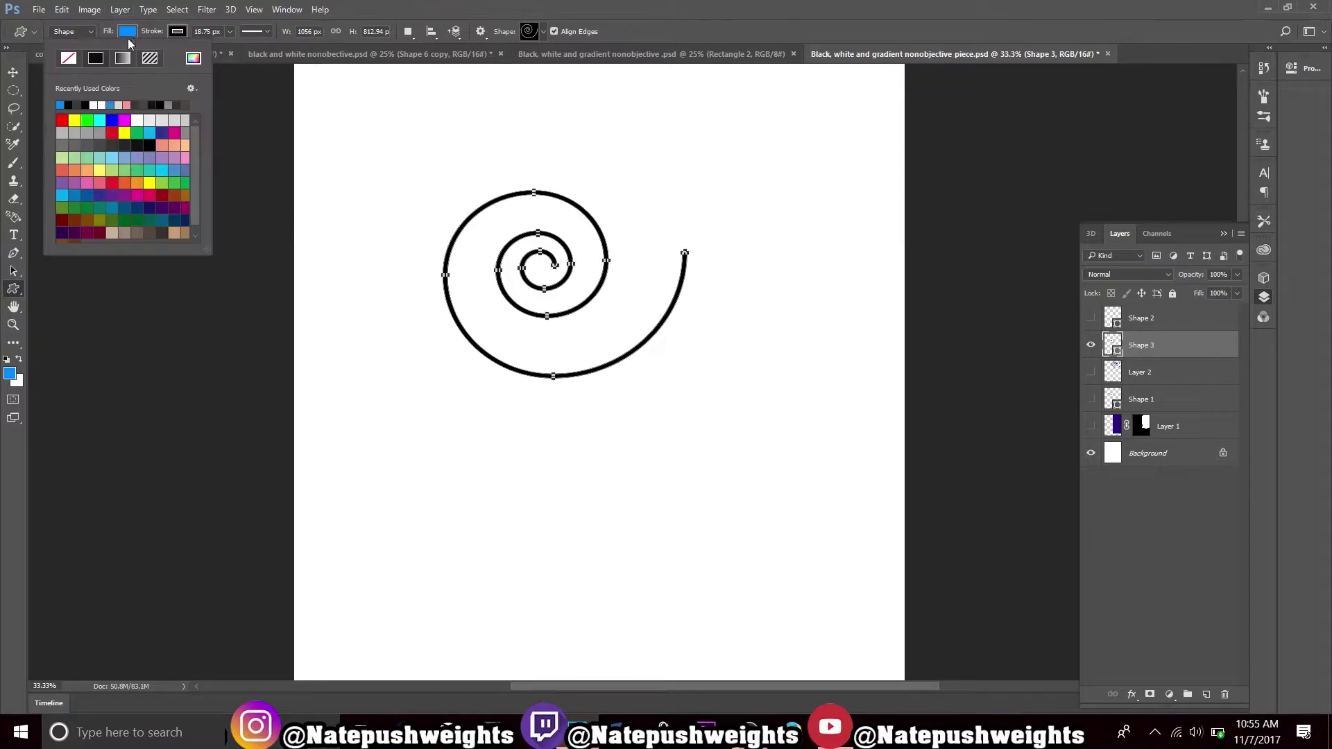
left_click(247, 84)
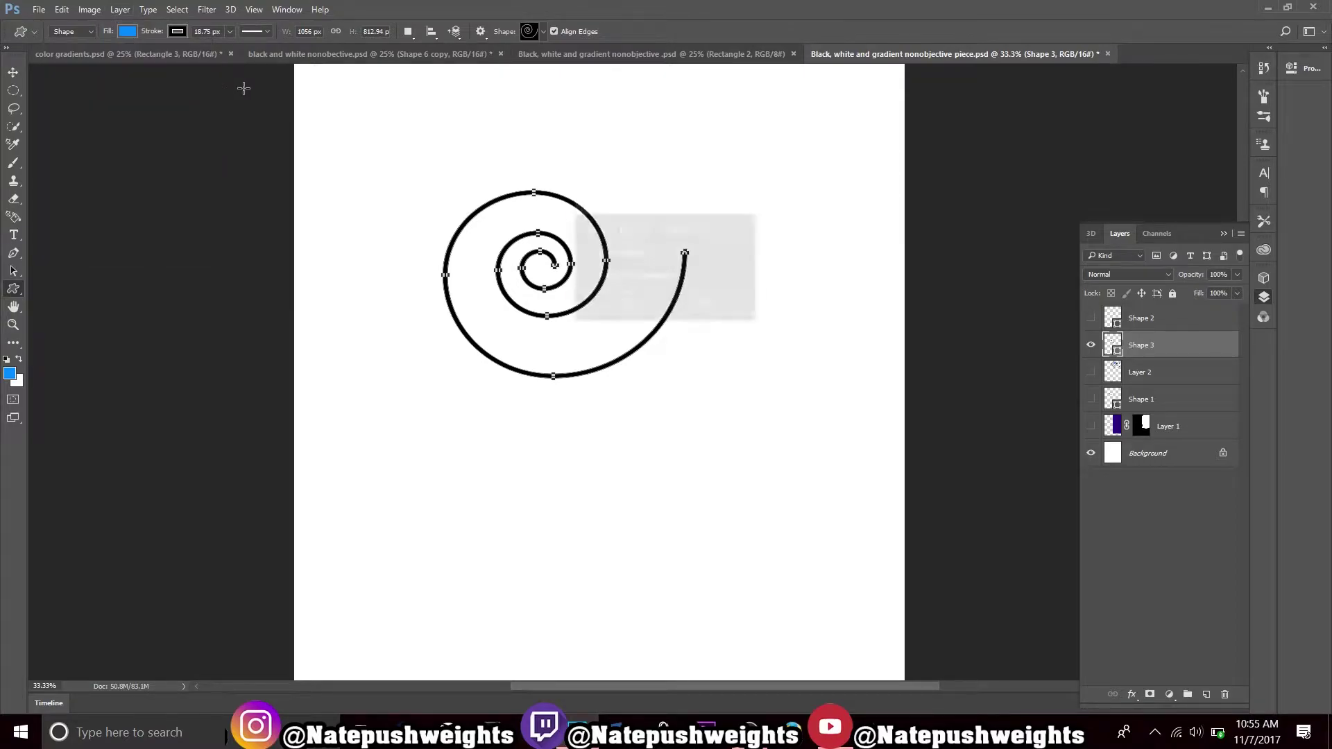
left_click(706, 303)
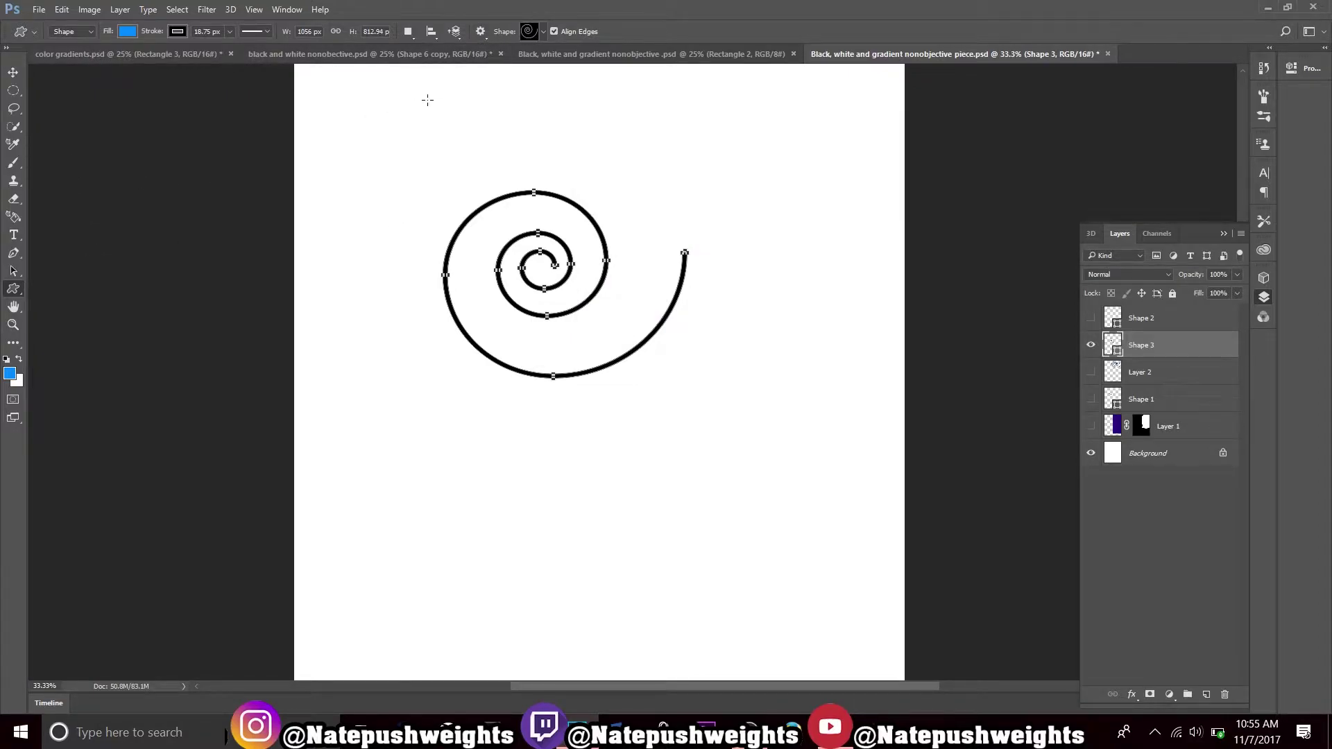
- Convert the spiral shape to a smart object and apply a Twirl filter with an angle of 567°
left_click(98, 10)
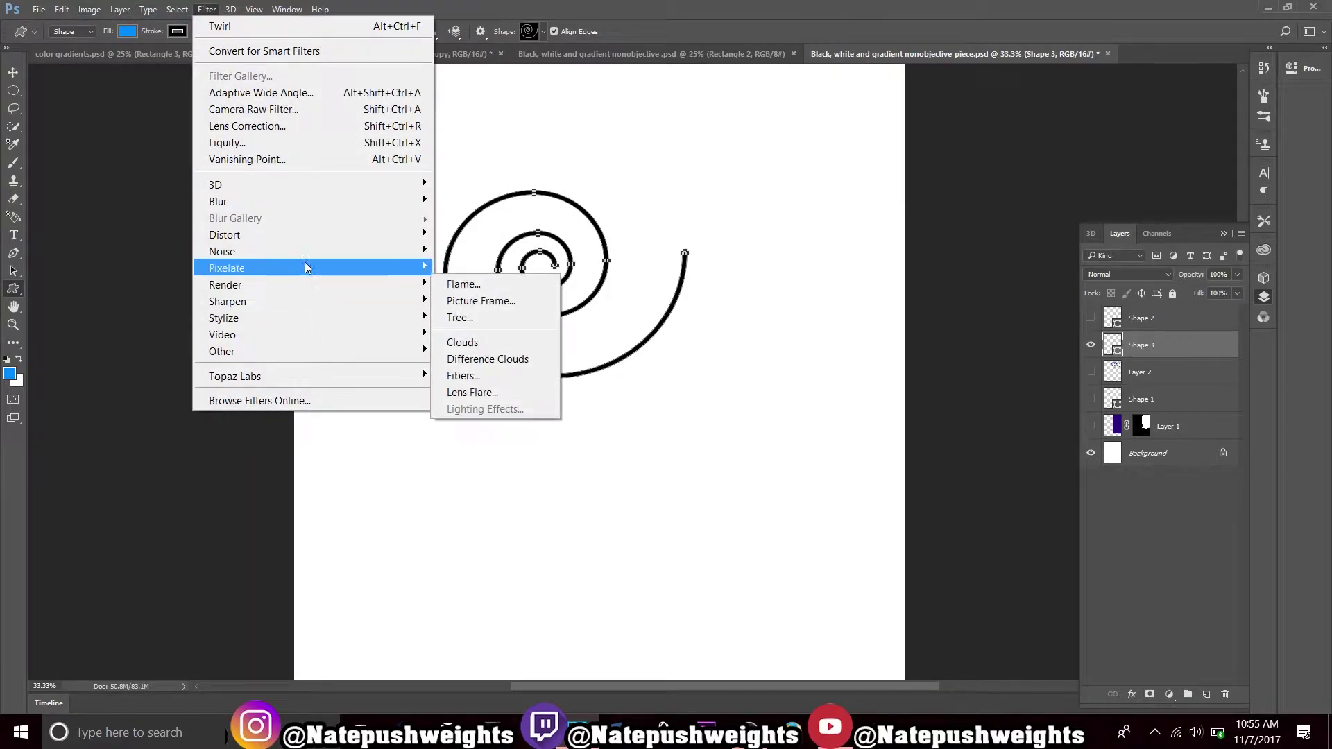
mouse_move(307, 240)
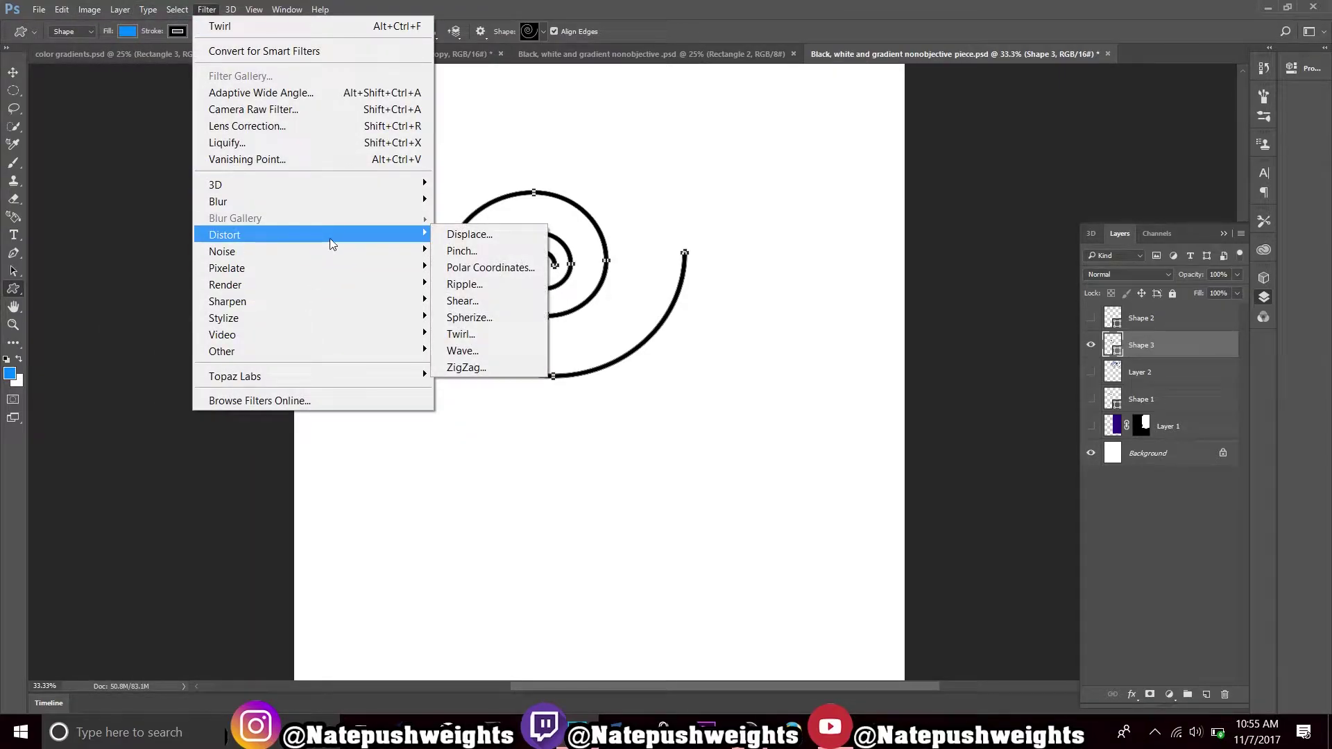
left_click(461, 334)
left_click(239, 281)
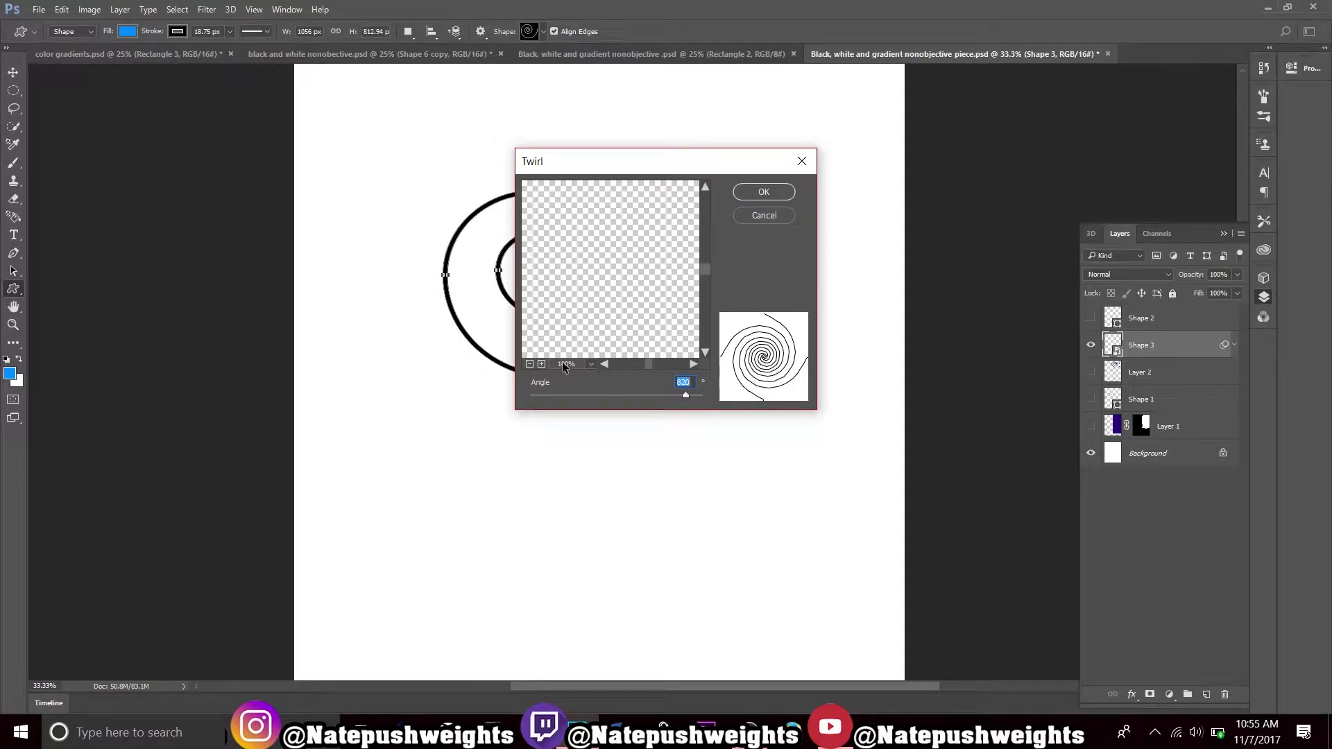
left_click(530, 363)
left_click(530, 364)
left_click(530, 363)
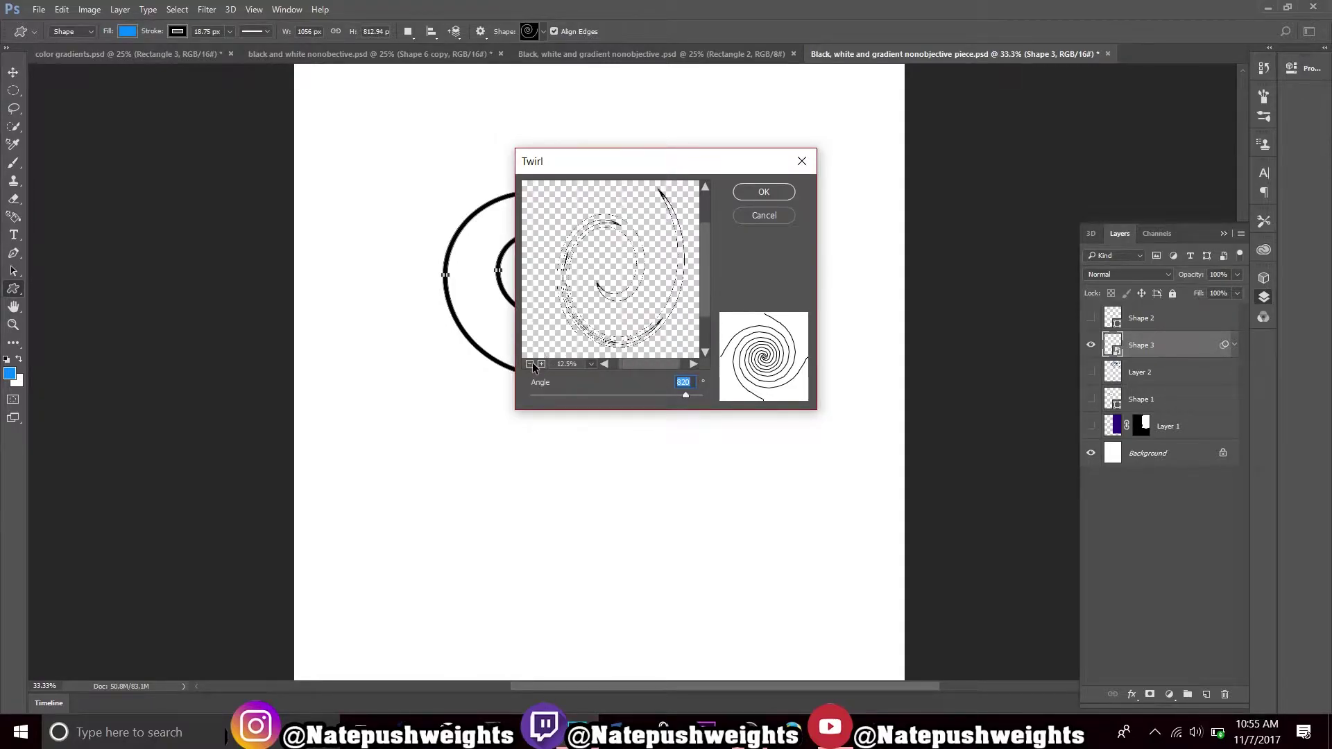
mouse_move(687, 395)
left_mouse_down()
mouse_move(505, 395)
mouse_move(714, 388)
mouse_move(663, 385)
left_mouse_up()
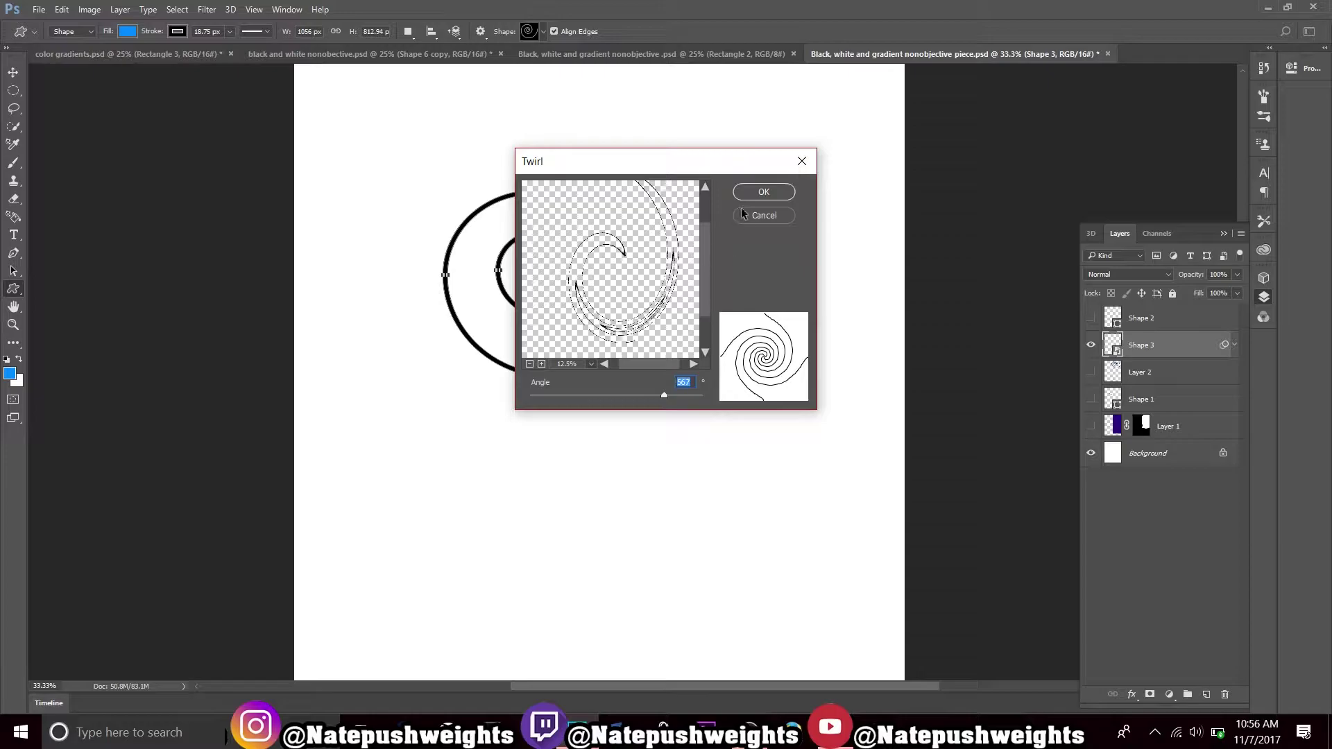
left_click(754, 191)
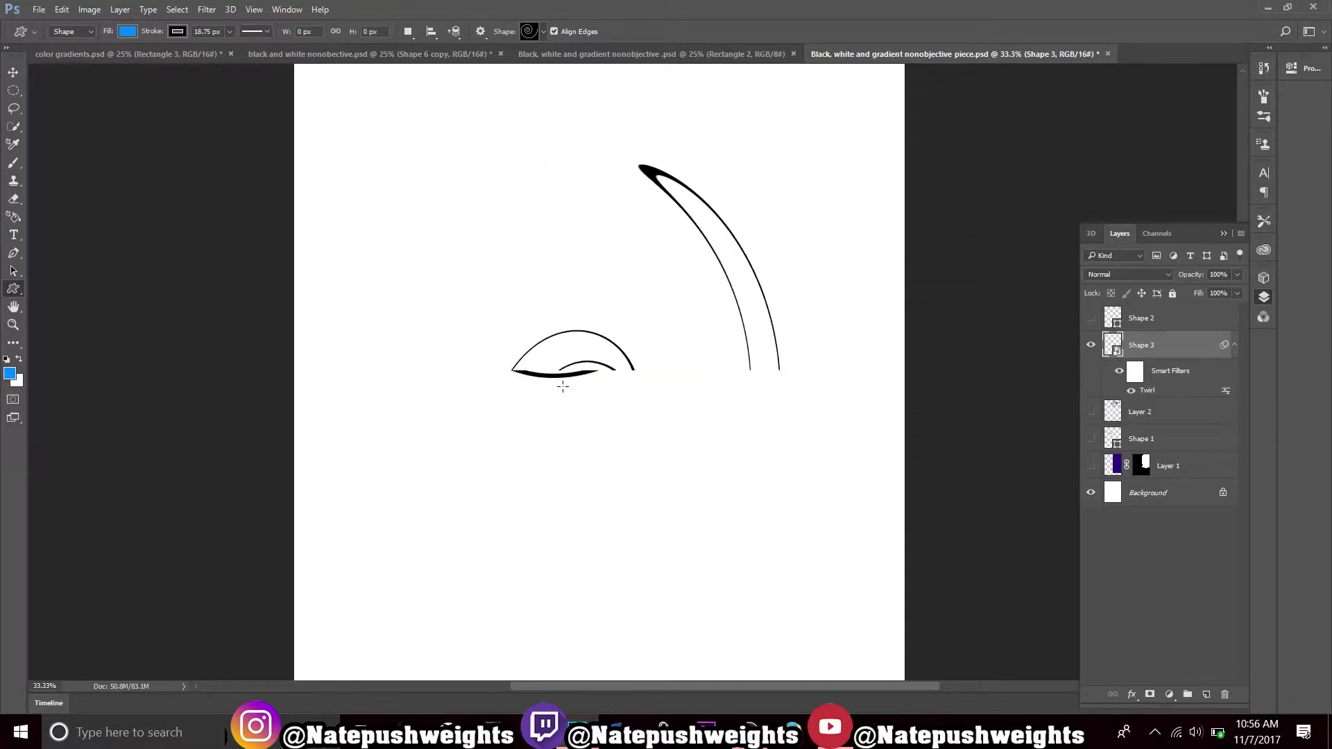
- Move the twirled spiral up and toward the canvas's left edge
left_click(15, 75)
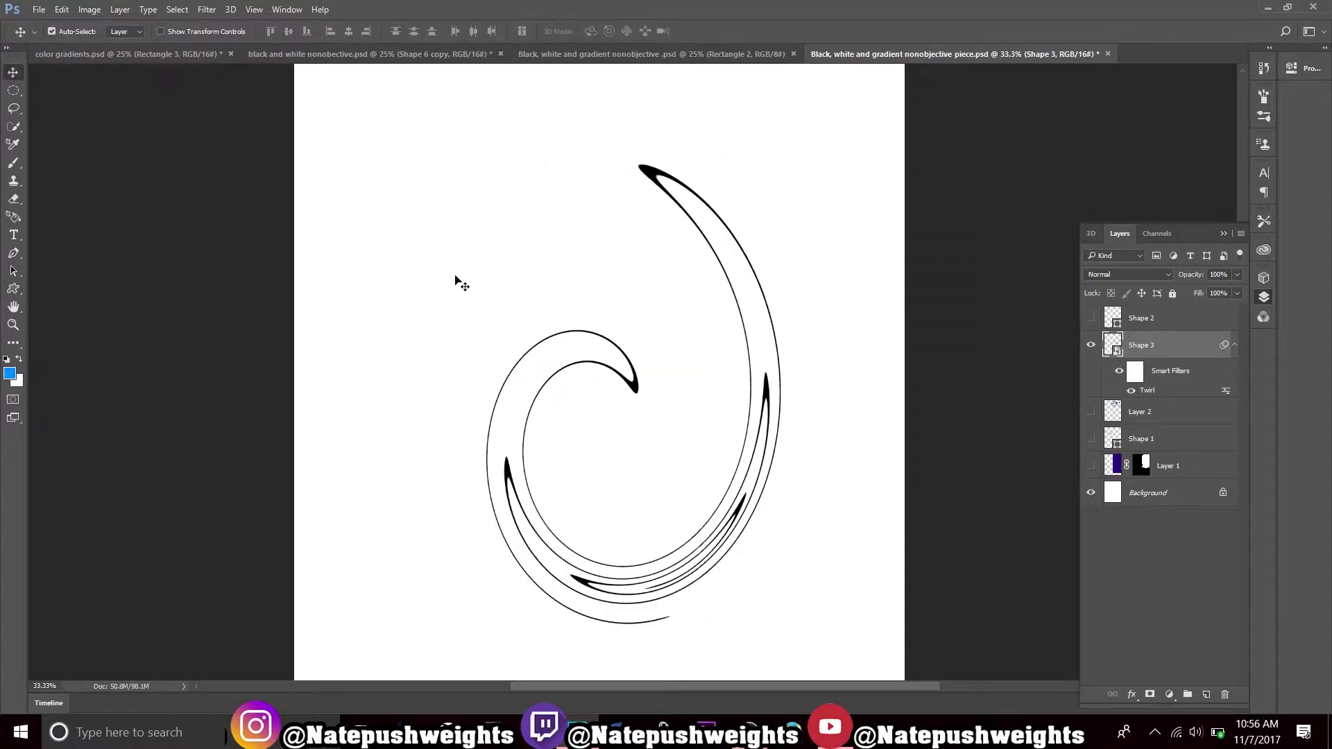
left_click_drag(549, 392, 507, 366)
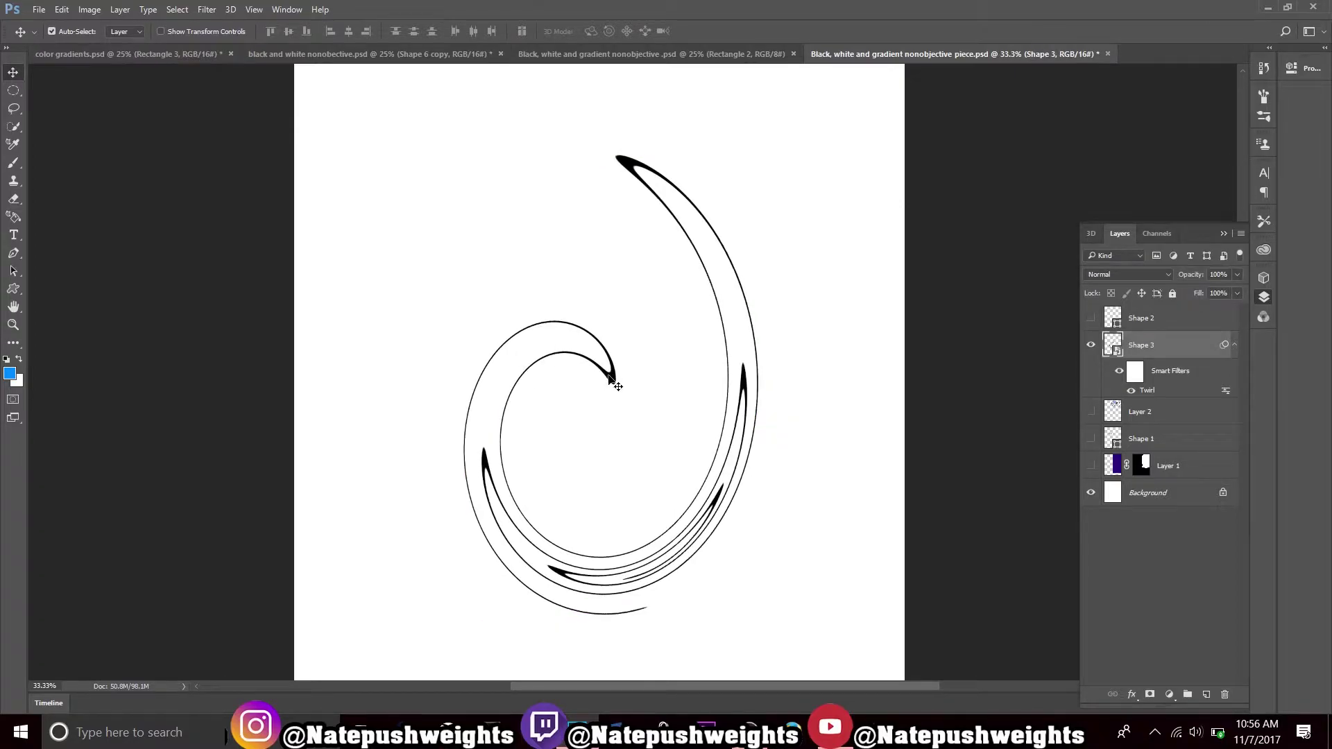
left_click_drag(609, 376, 498, 318)
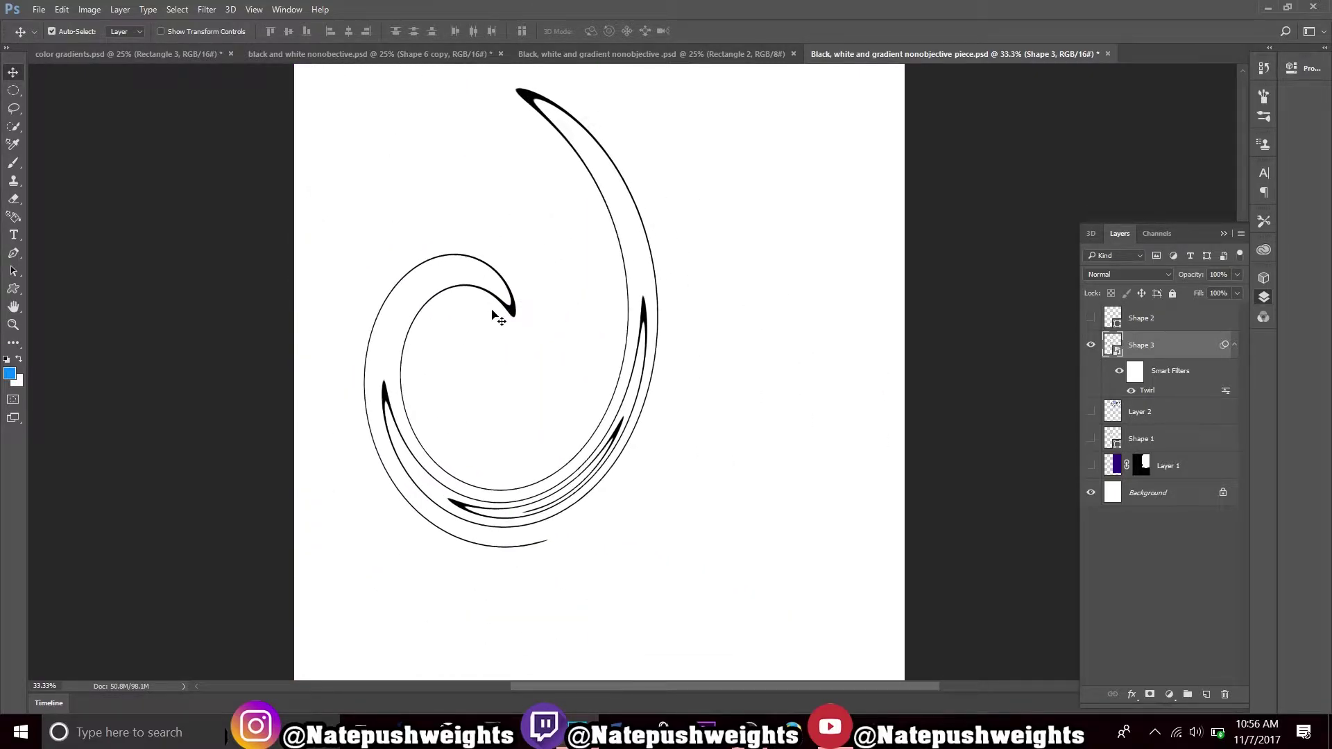
- Try rotating the twirled spiral 180° and undo the rotation
left_click(61, 9)
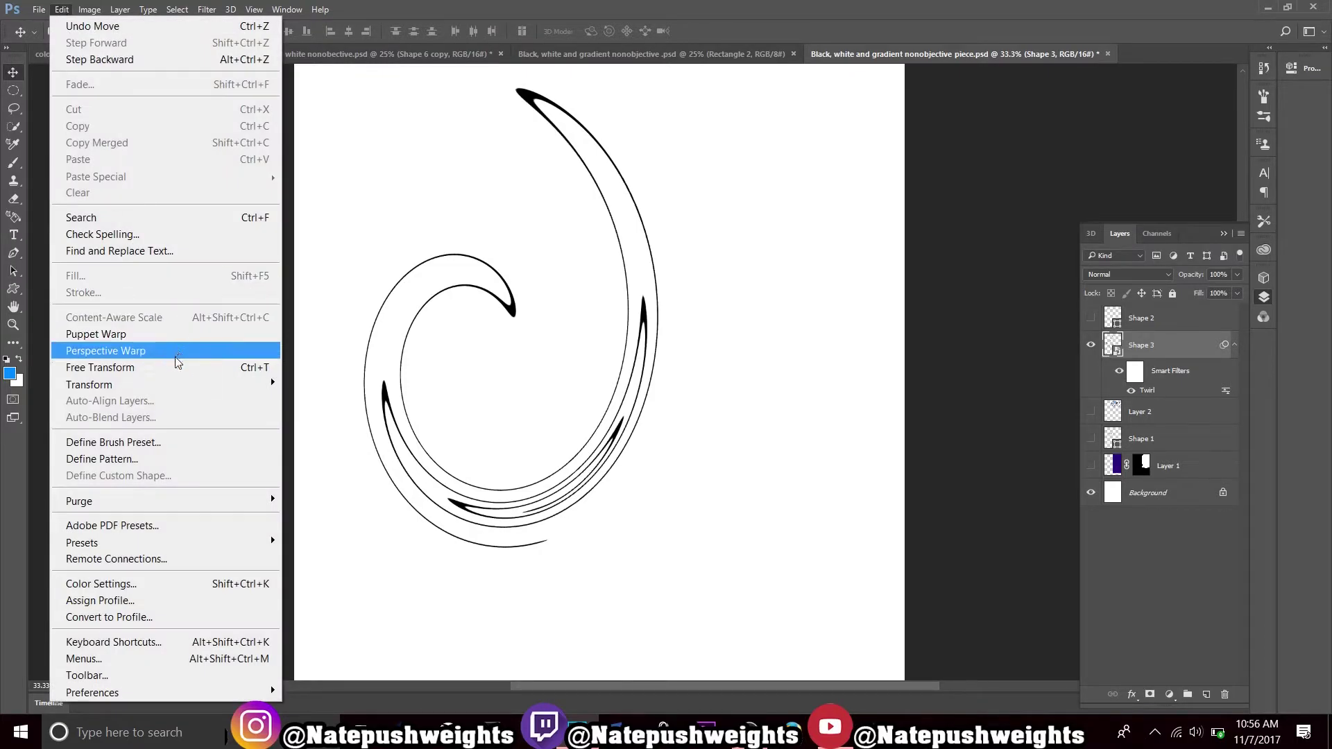
mouse_move(184, 384)
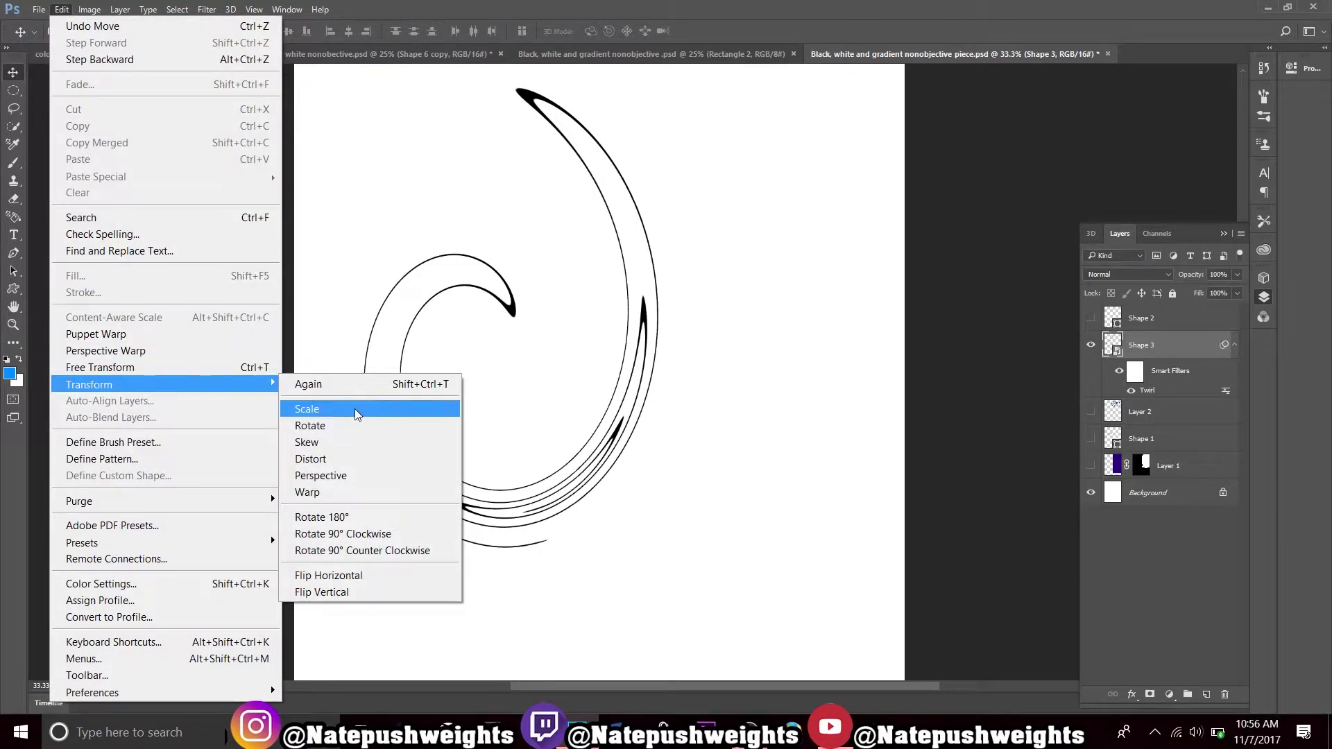
left_click(366, 524)
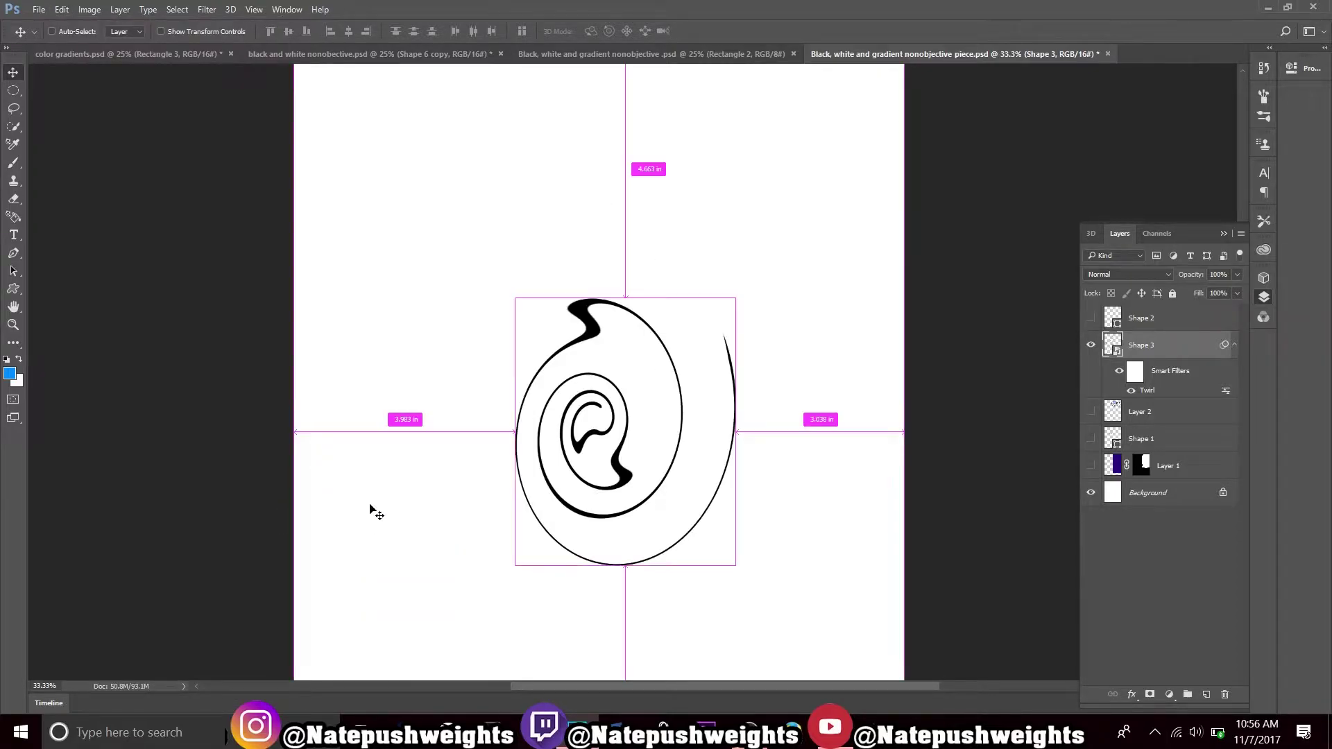
key("ctrl+z")
- Apply another Twirl filter to the spiral with an angle of -999°
left_click(62, 9)
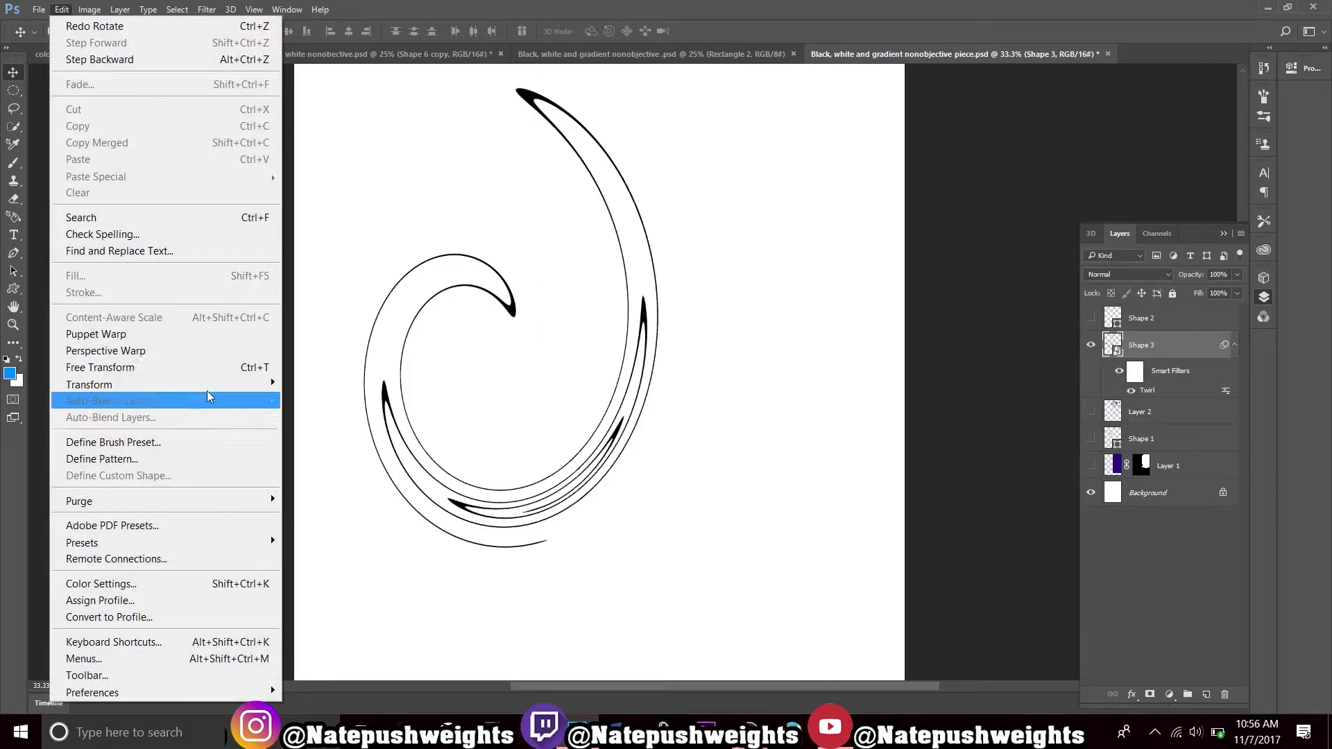
mouse_move(208, 386)
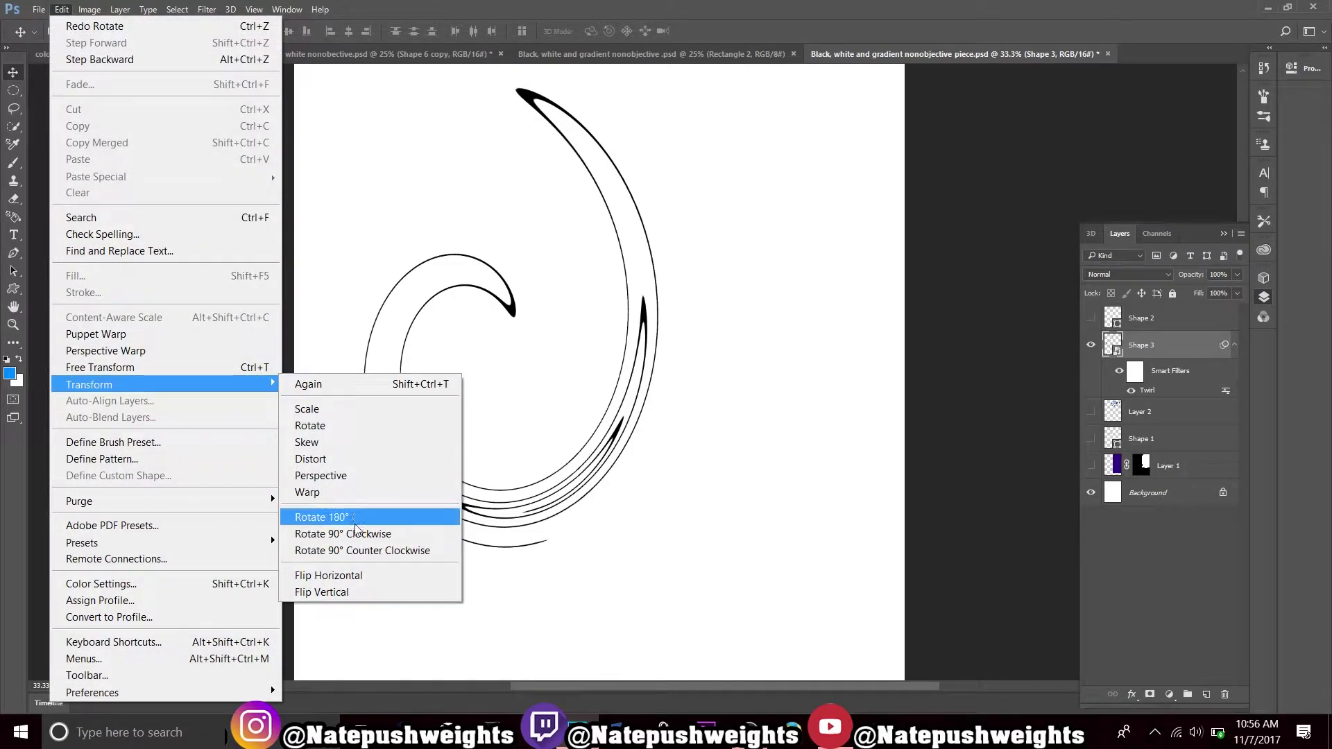
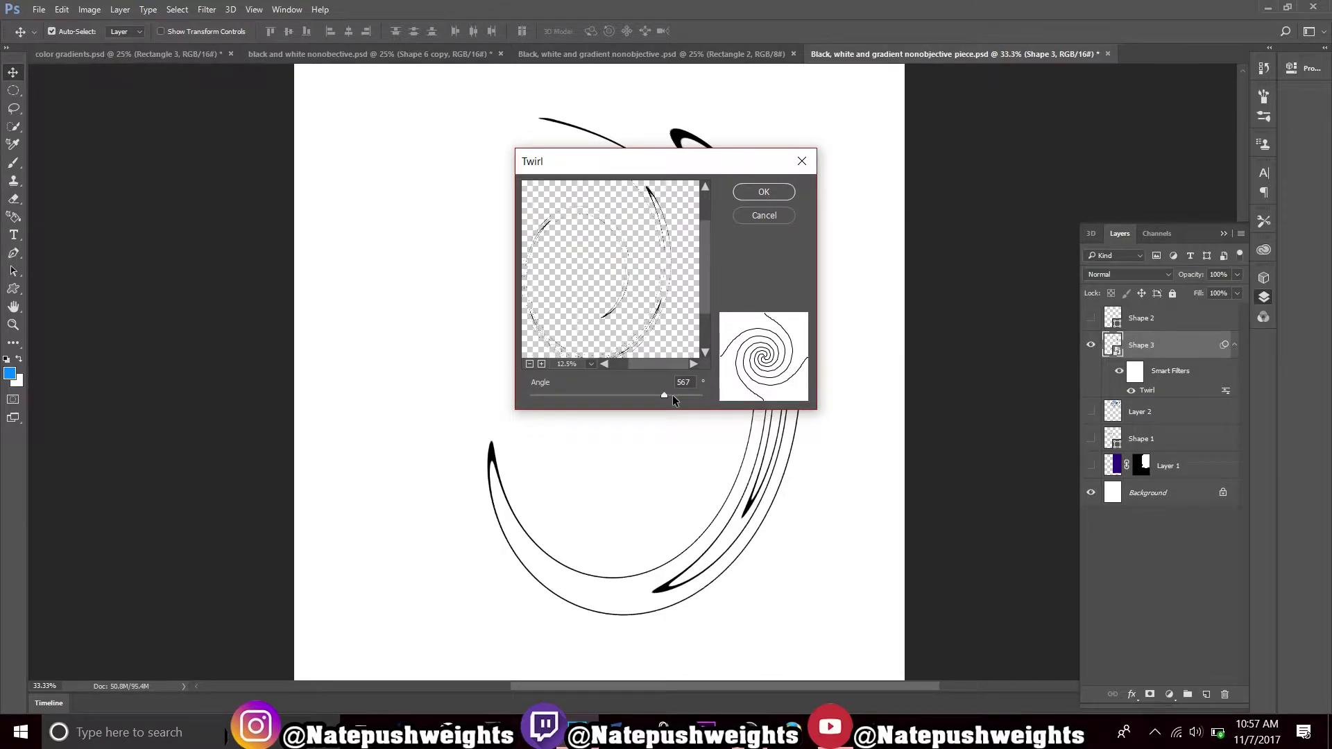
left_click_drag(666, 394, 512, 407)
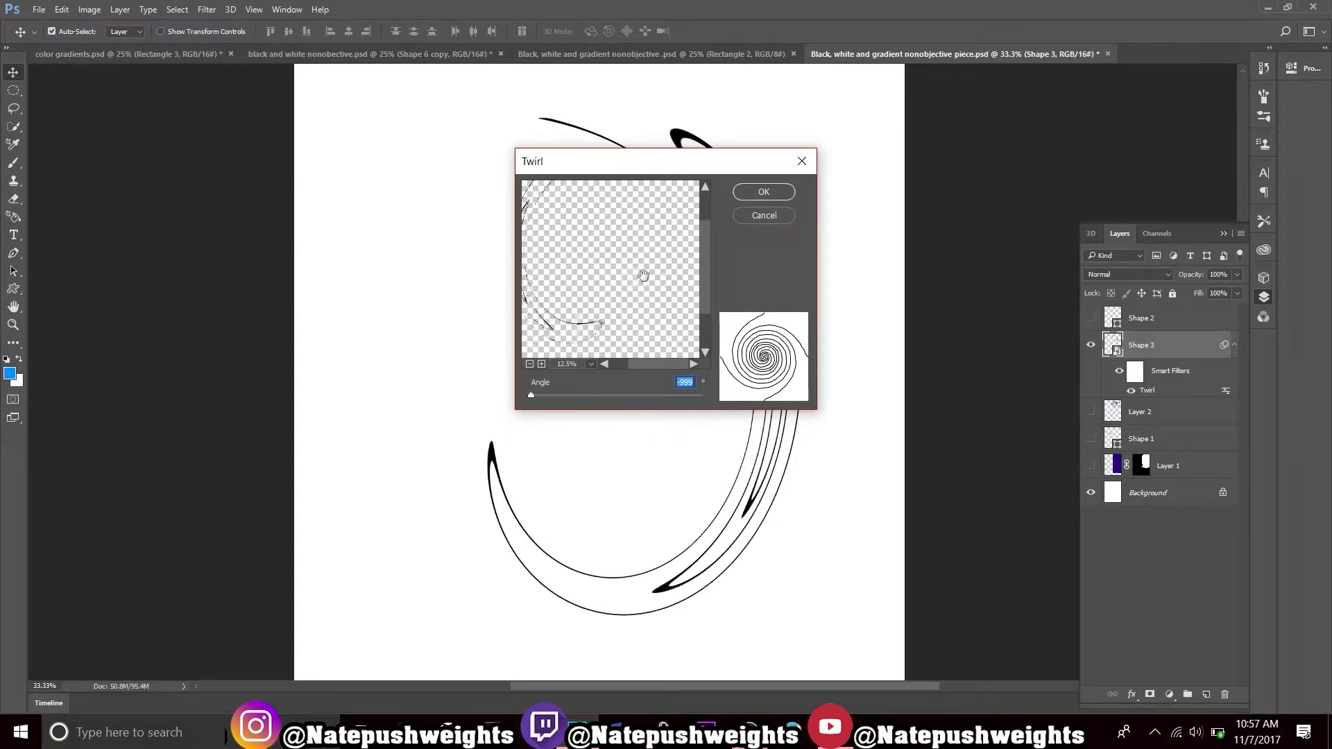
left_click(759, 195)
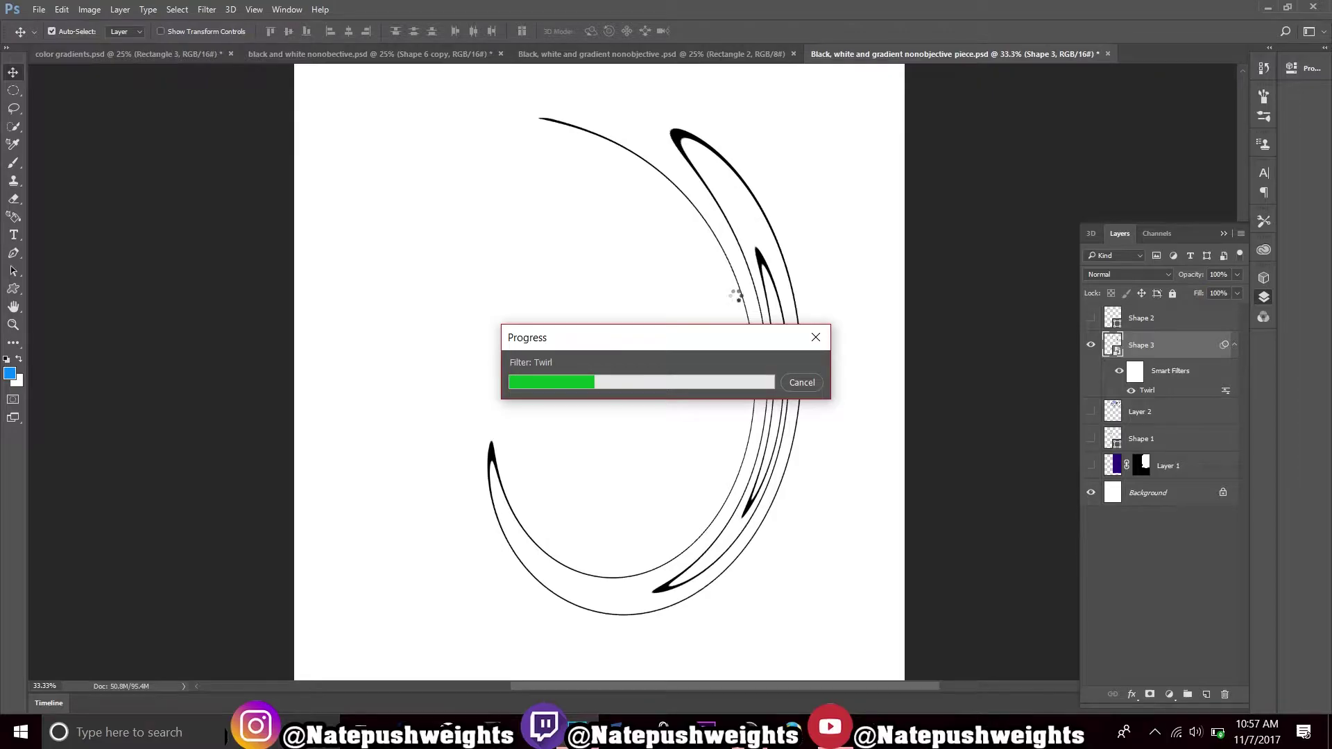
- Flip the twice-twirled spiral on the Shape 3 layer horizontally
left_click(90, 9)
mouse_move(62, 10)
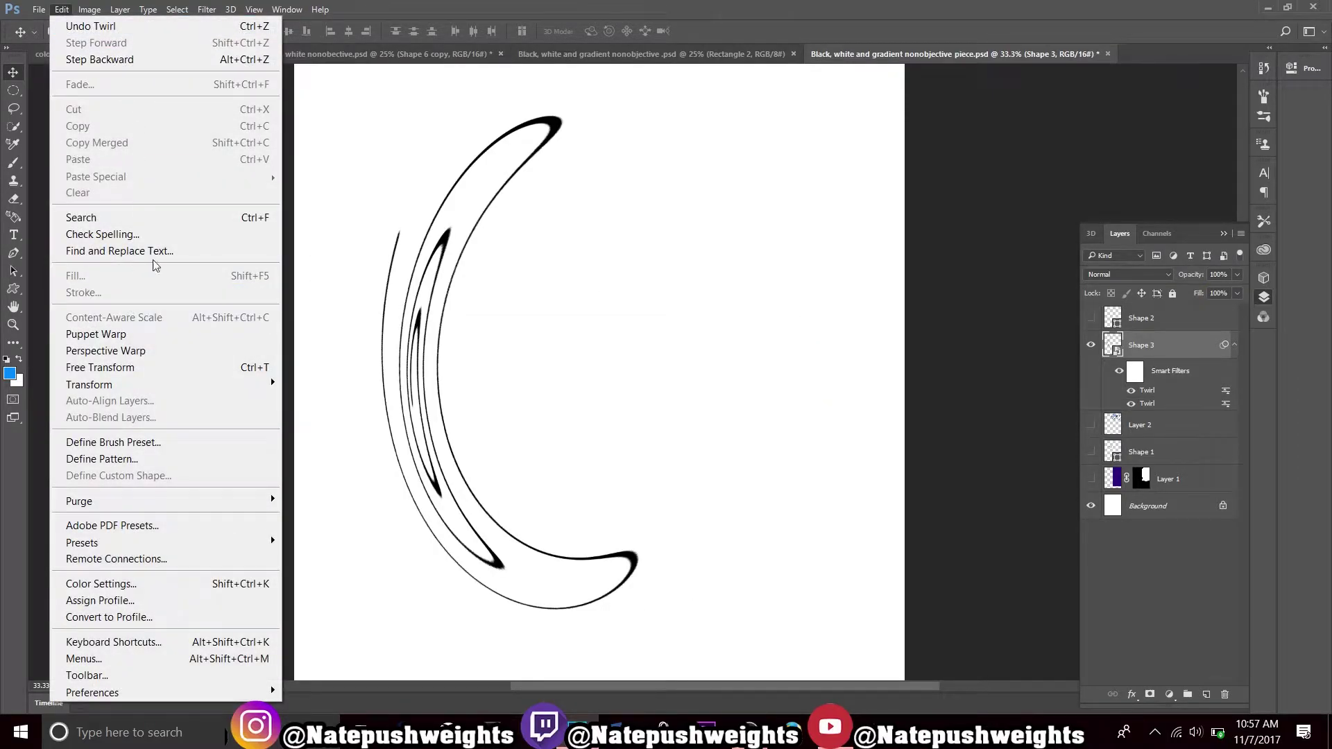
mouse_move(179, 385)
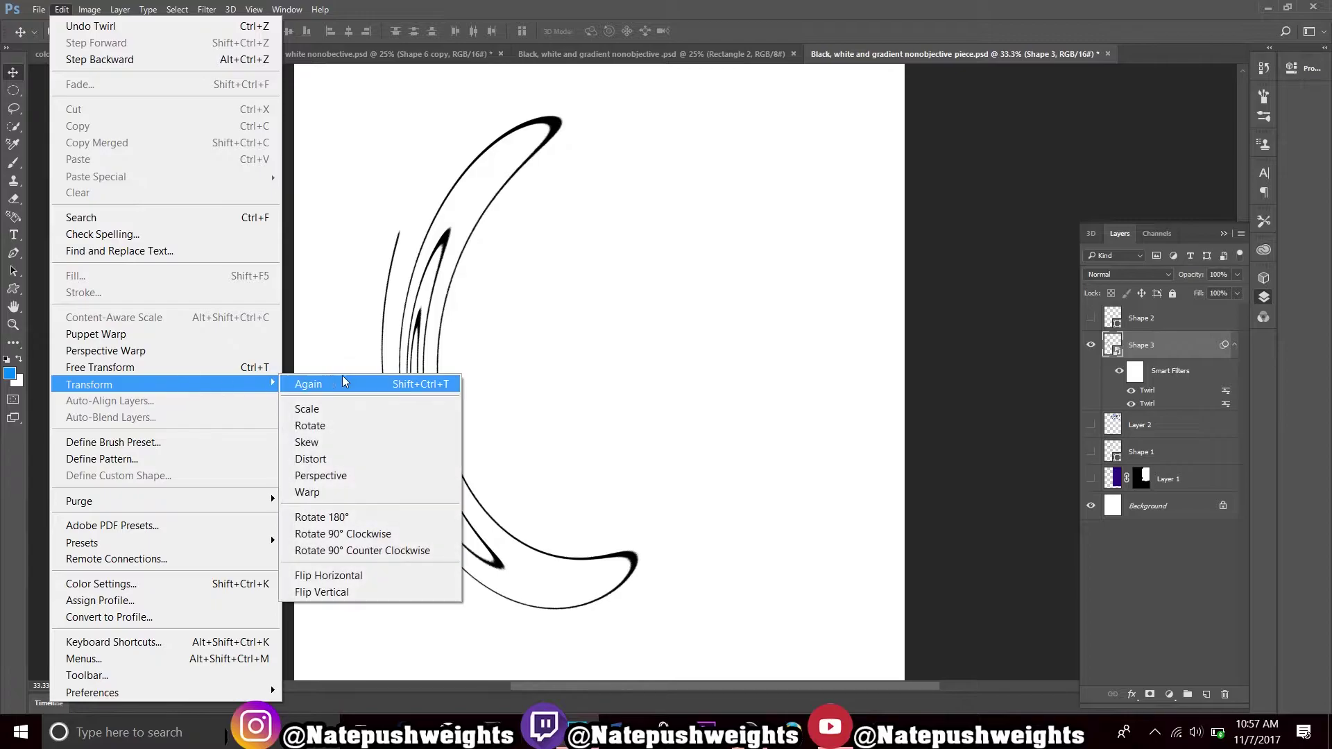
left_click(349, 576)
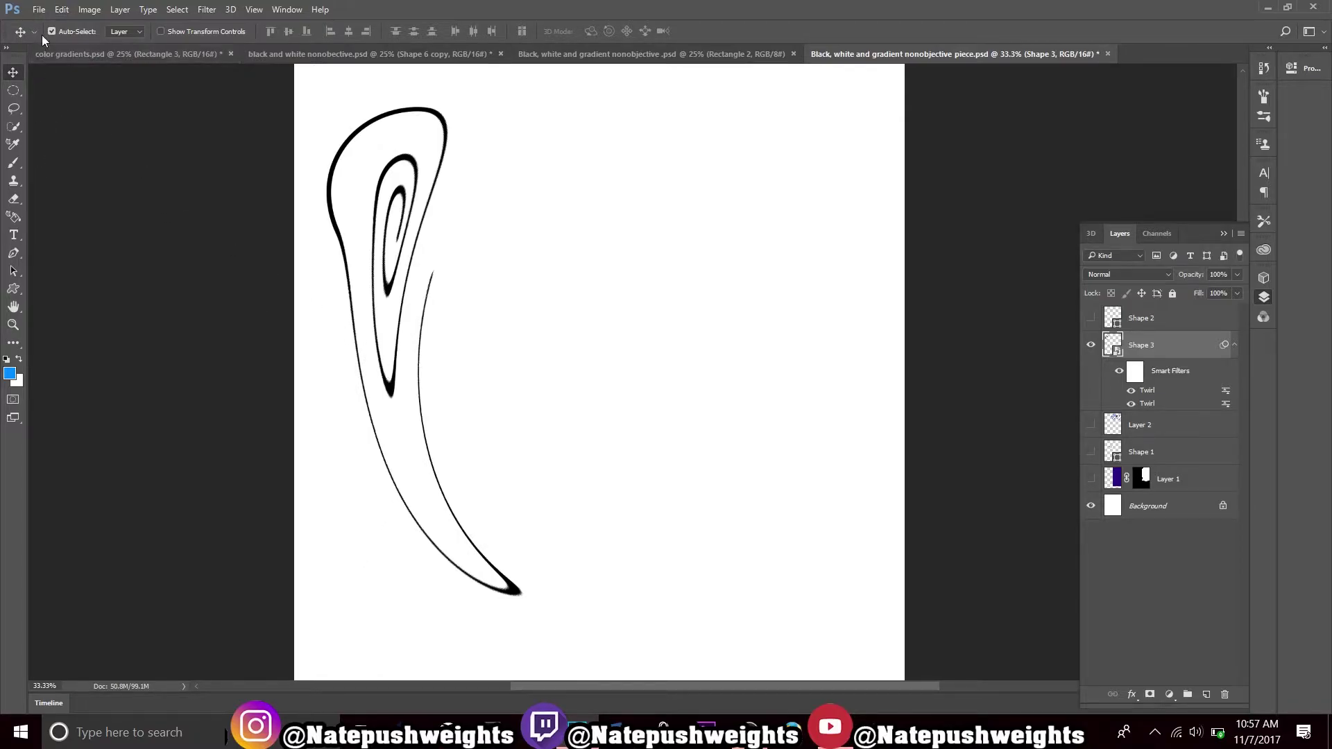
- Apply a third Twirl filter to the flipped spiral with an angle of 999°
left_click(62, 9)
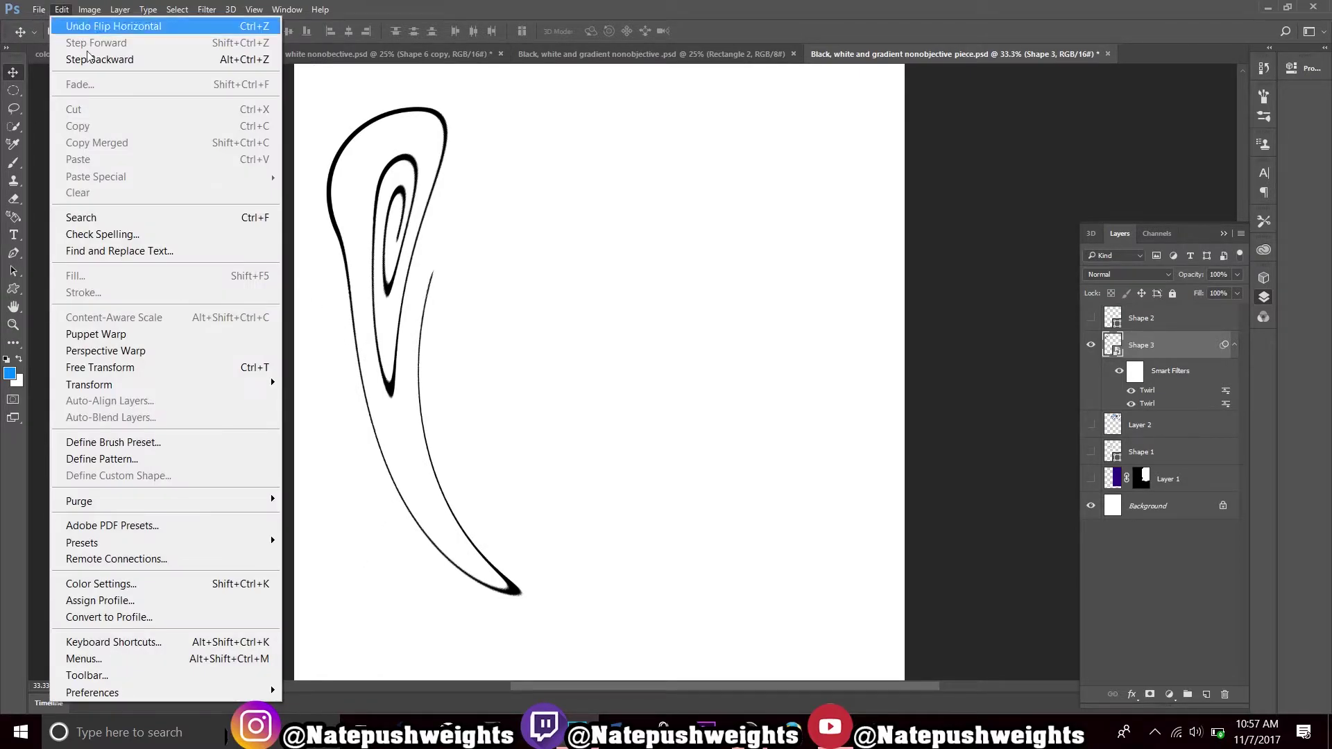
left_click(380, 307)
left_click(95, 7)
left_click(62, 9)
left_click(207, 9)
left_click(220, 26)
left_click(531, 364)
left_click(530, 363)
left_click(530, 364)
left_click(530, 363)
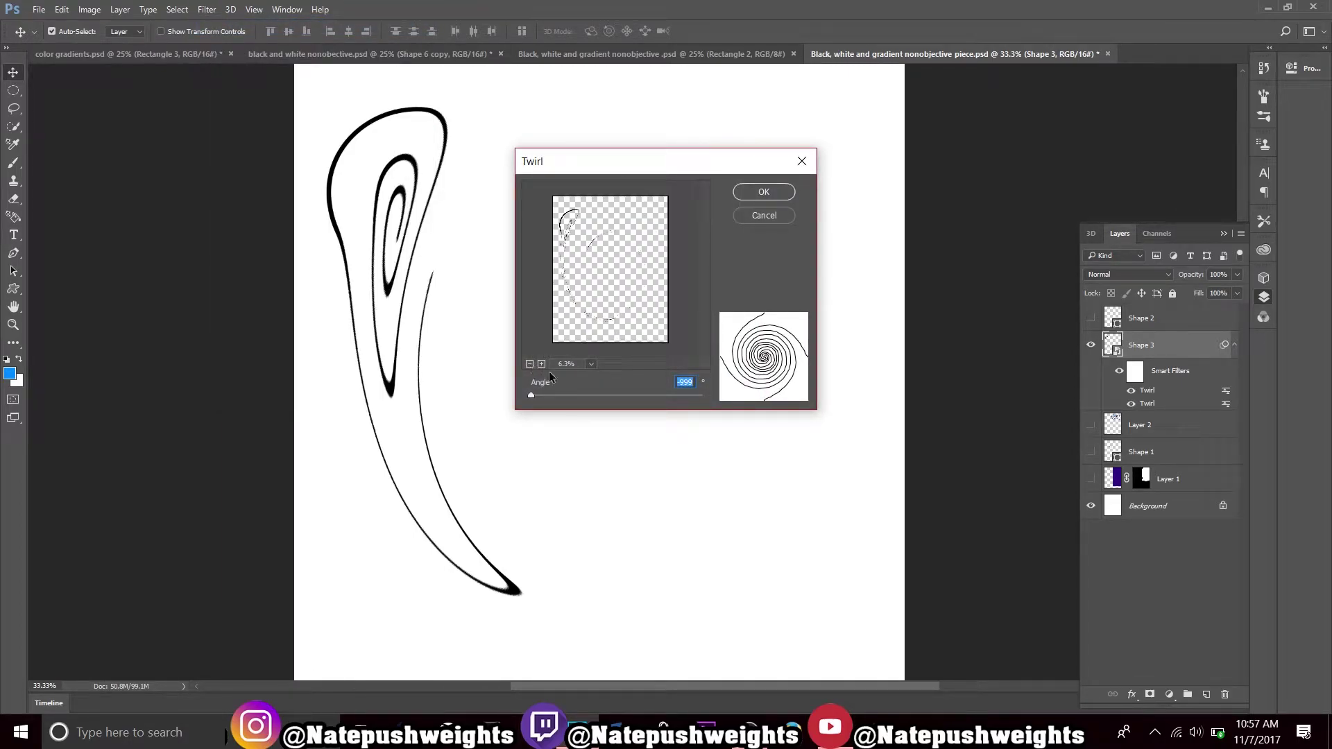
left_click_drag(531, 395, 728, 398)
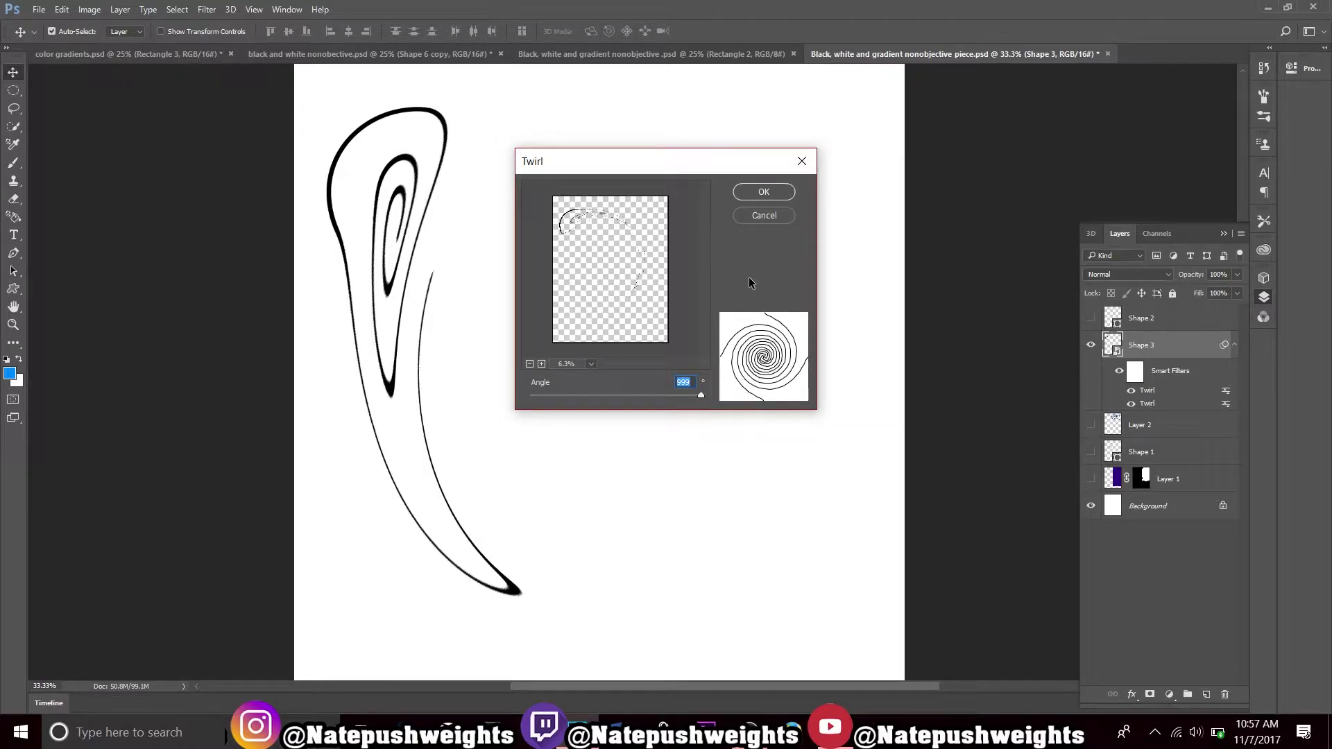
left_click(754, 189)
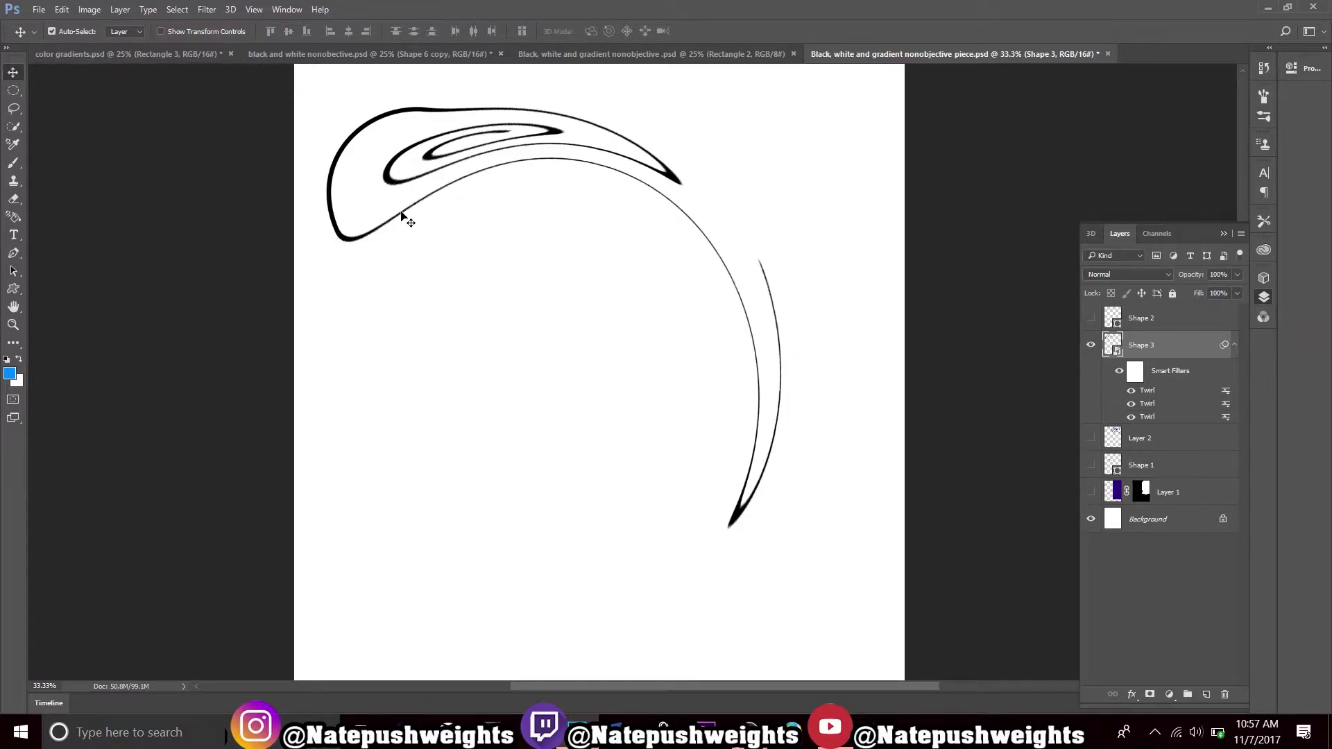
- Move the twirled shape into the canvas's upper left corner so that it runs partly off the canvas
left_click(393, 164)
left_click_drag(393, 164, 300, 125)
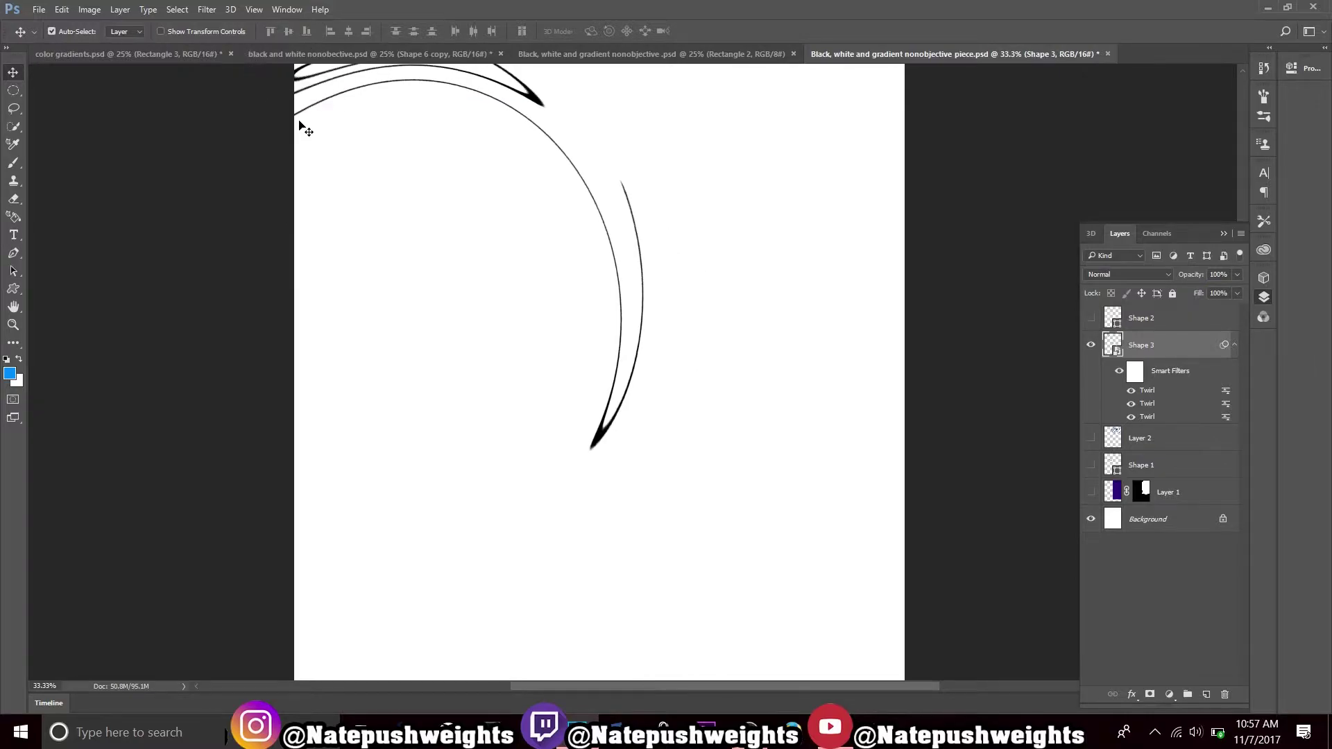
left_click(357, 93)
left_click(350, 91)
left_click_drag(326, 78, 298, 81)
left_click_drag(595, 445, 547, 478)
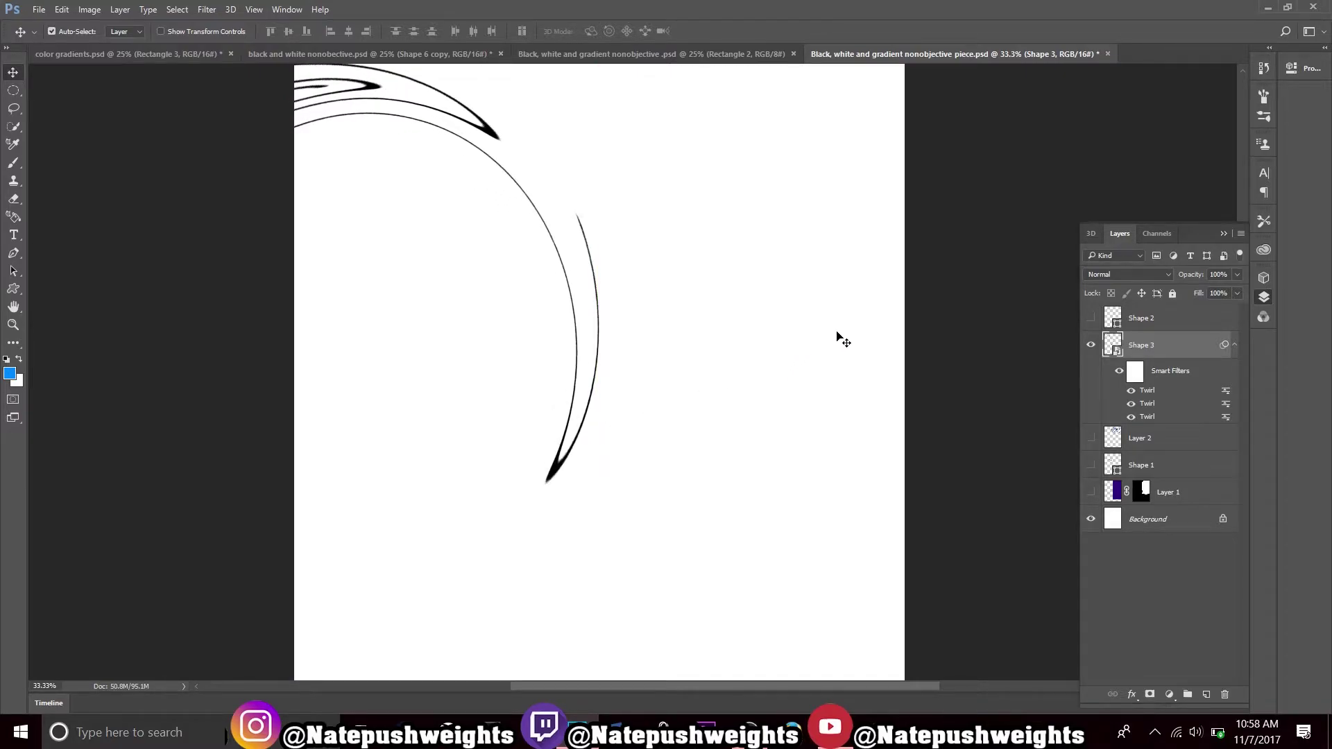
- Add a Color Overlay layer style to the Shape 3 layer
right_click(1167, 346)
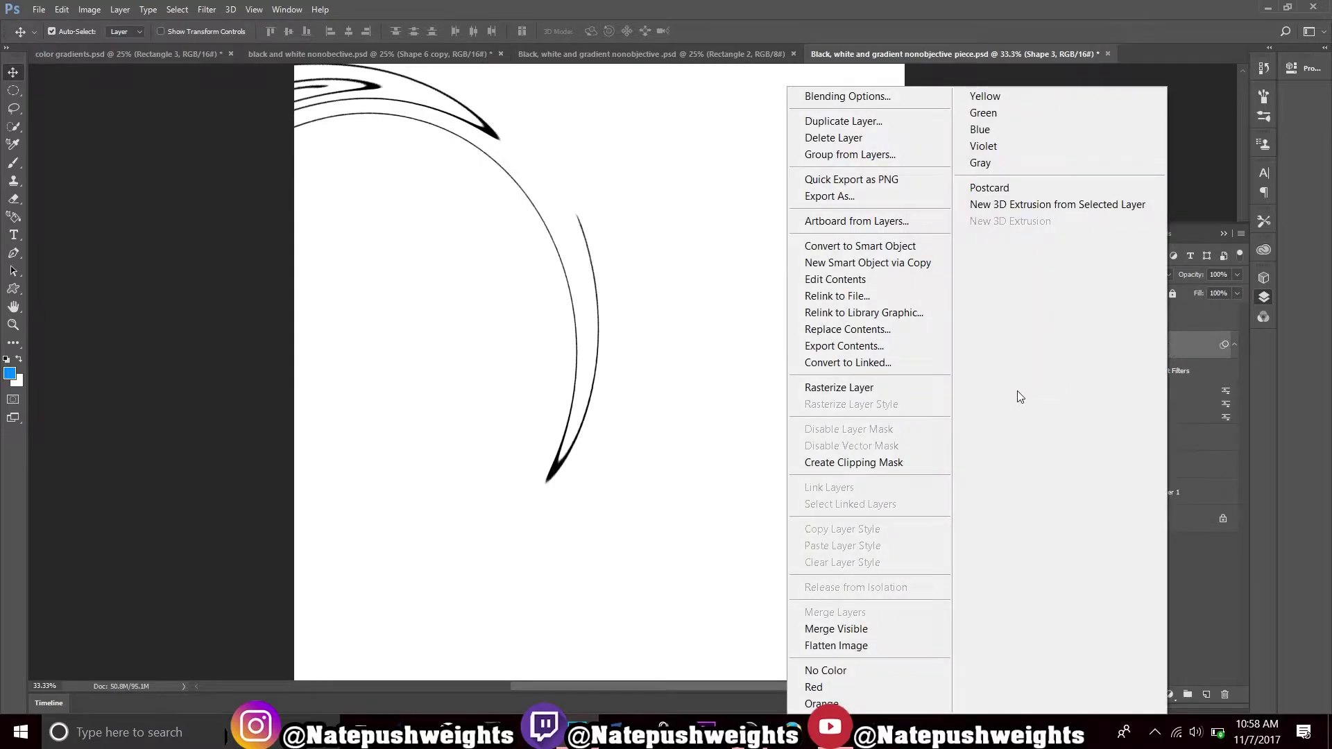
left_click(1212, 349)
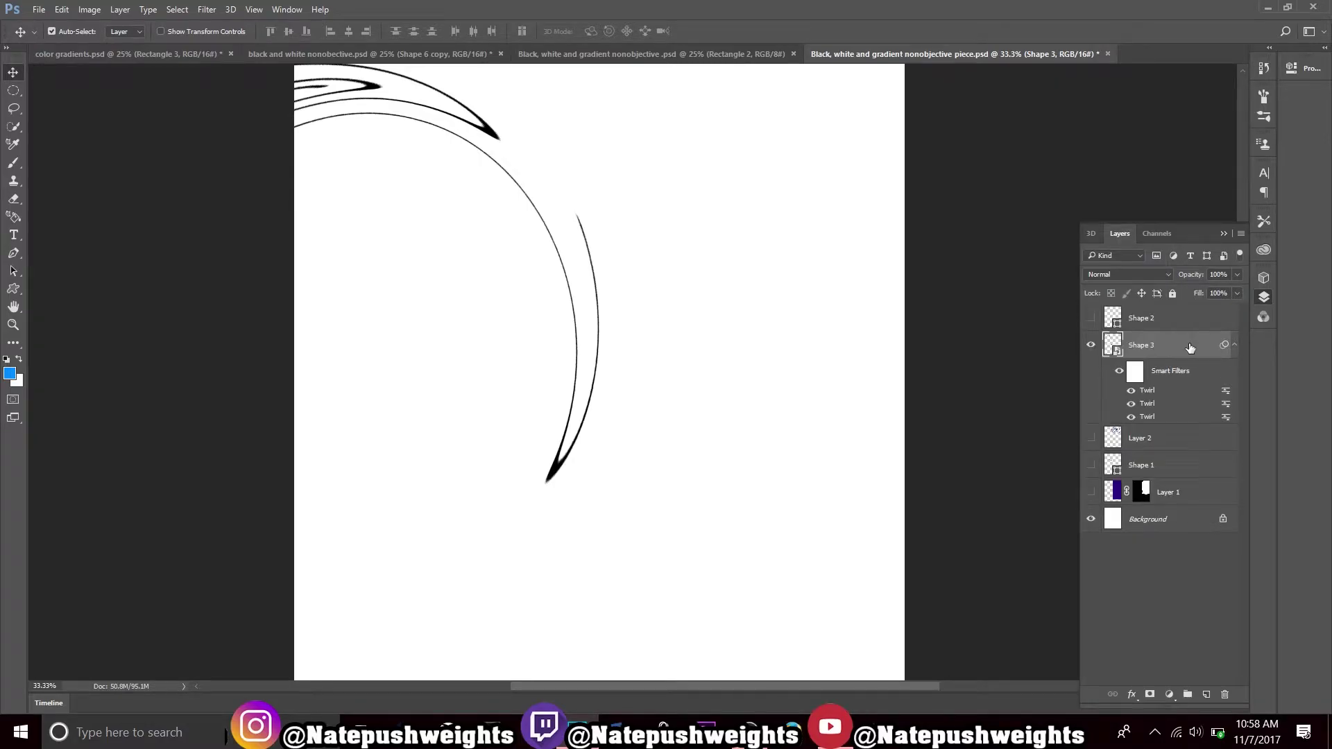
double_click(1180, 344)
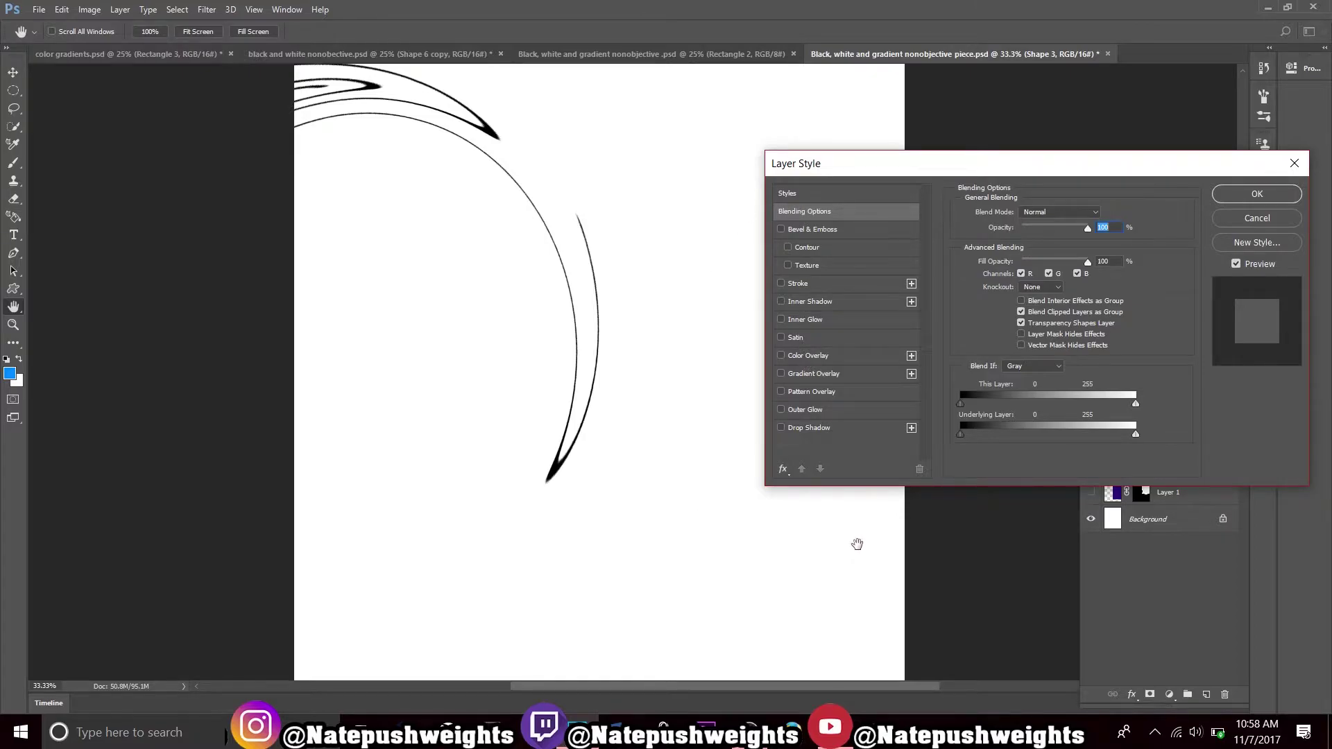
left_click(818, 360)
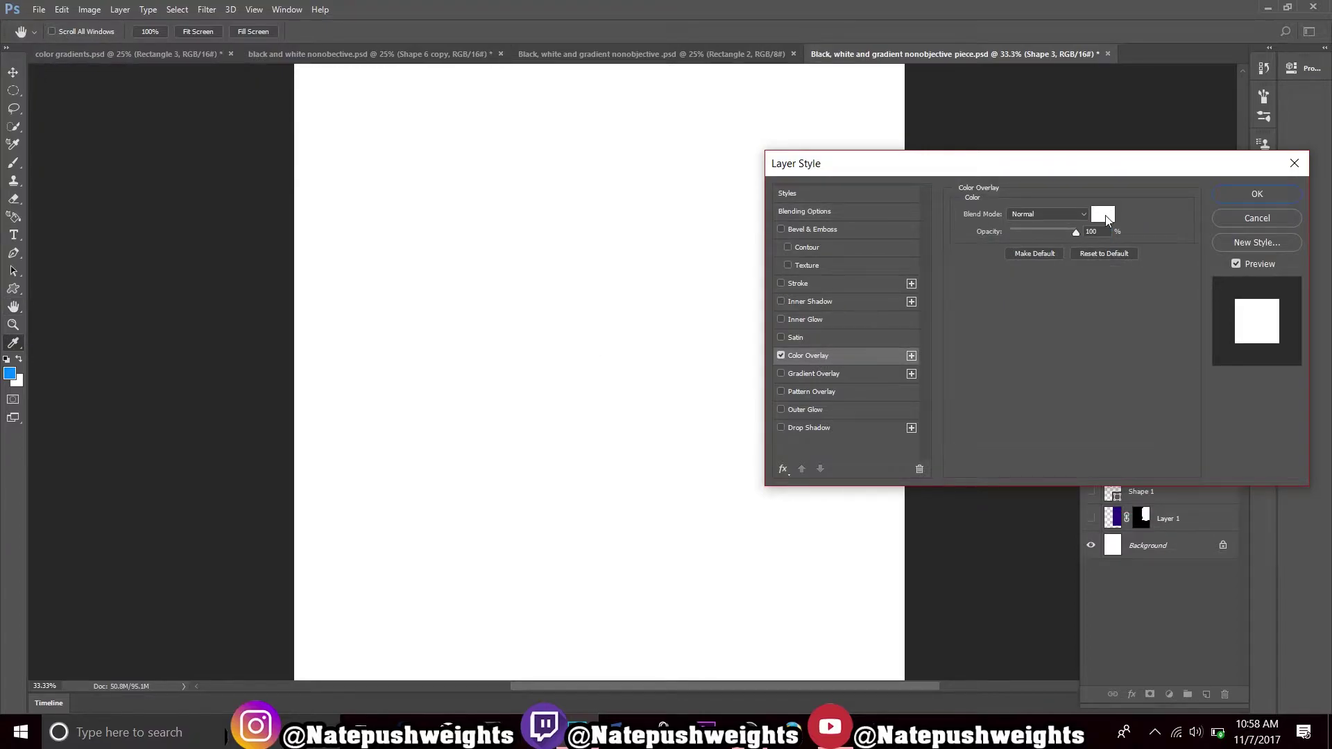
- Set the Color Overlay colour of the Shape 3 layer to deep blue #010ec2
left_click(1103, 214)
mouse_move(1094, 291)
left_mouse_down()
mouse_move(1142, 200)
mouse_move(1123, 208)
mouse_move(1115, 372)
left_mouse_up()
left_click_drag(1139, 280, 1134, 272)
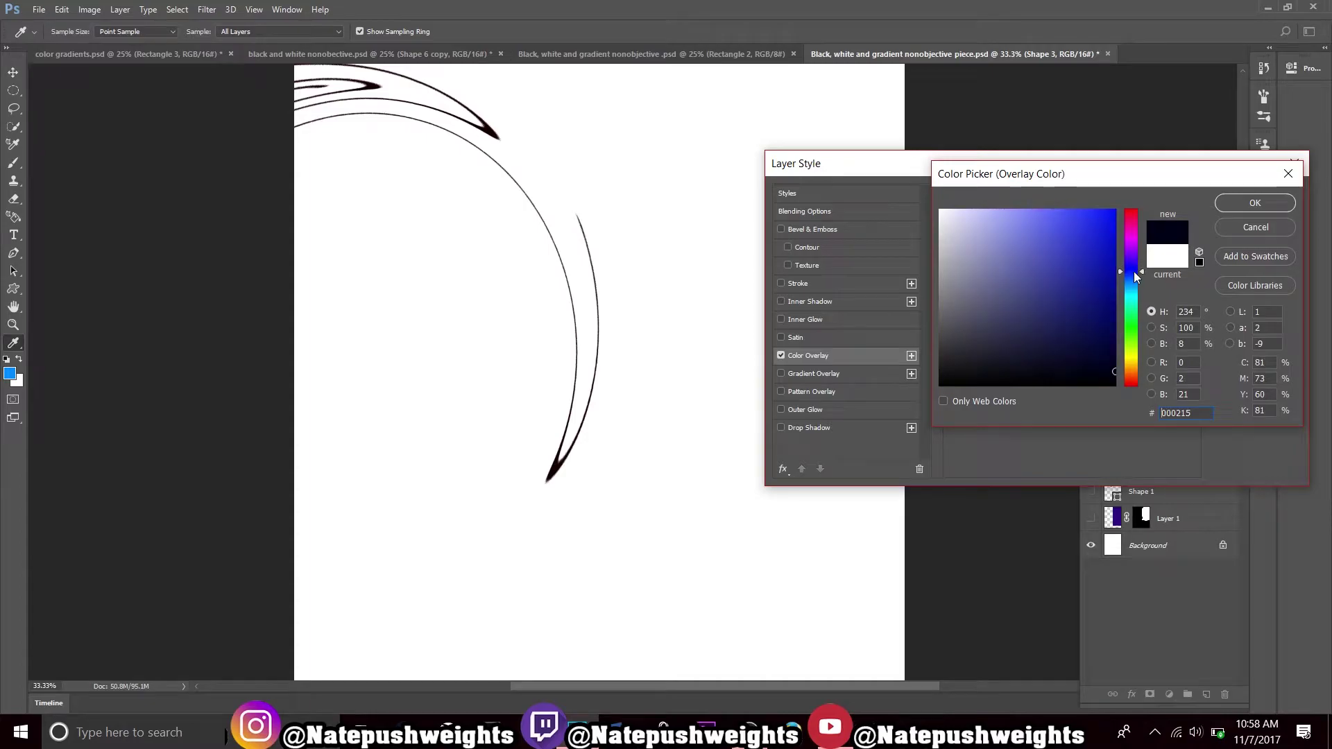
left_click_drag(1107, 229, 1135, 196)
left_click(1106, 252)
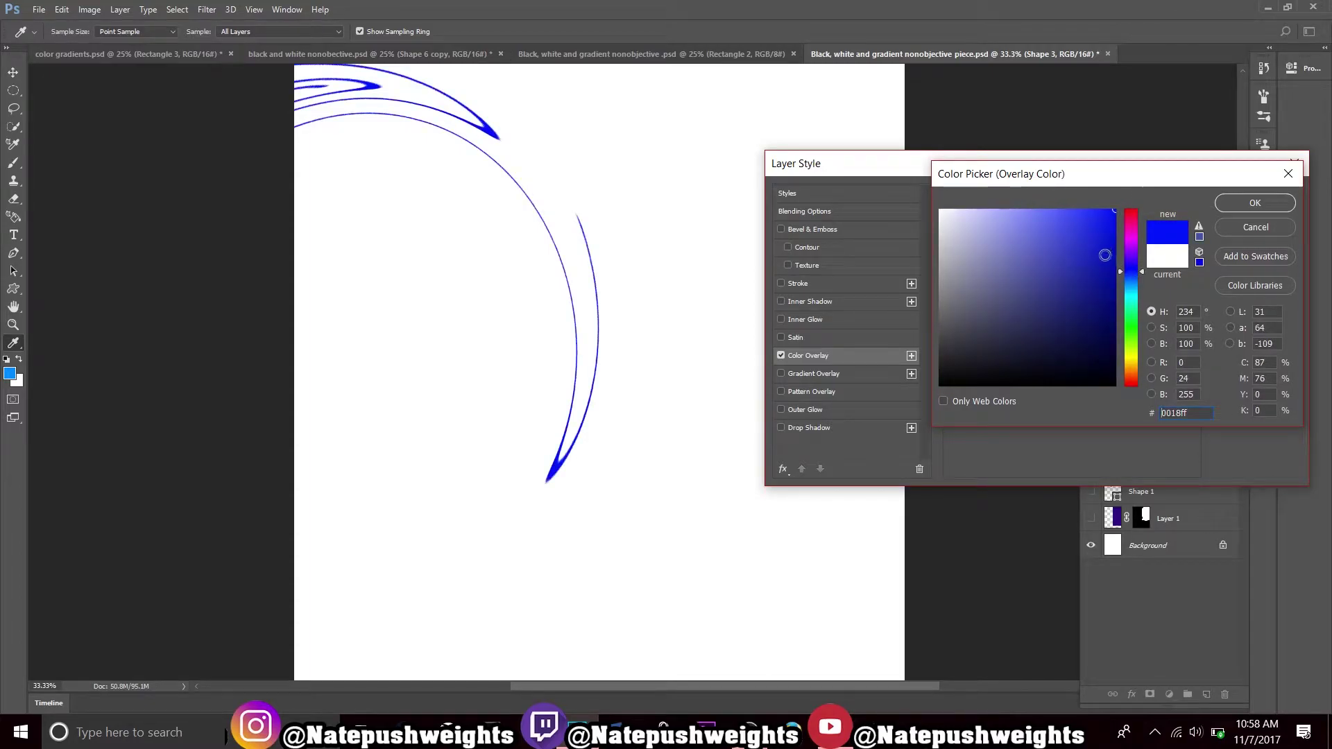
left_click_drag(1133, 272, 1134, 317)
left_click_drag(1109, 229, 1160, 210)
left_click_drag(1143, 317, 1141, 276)
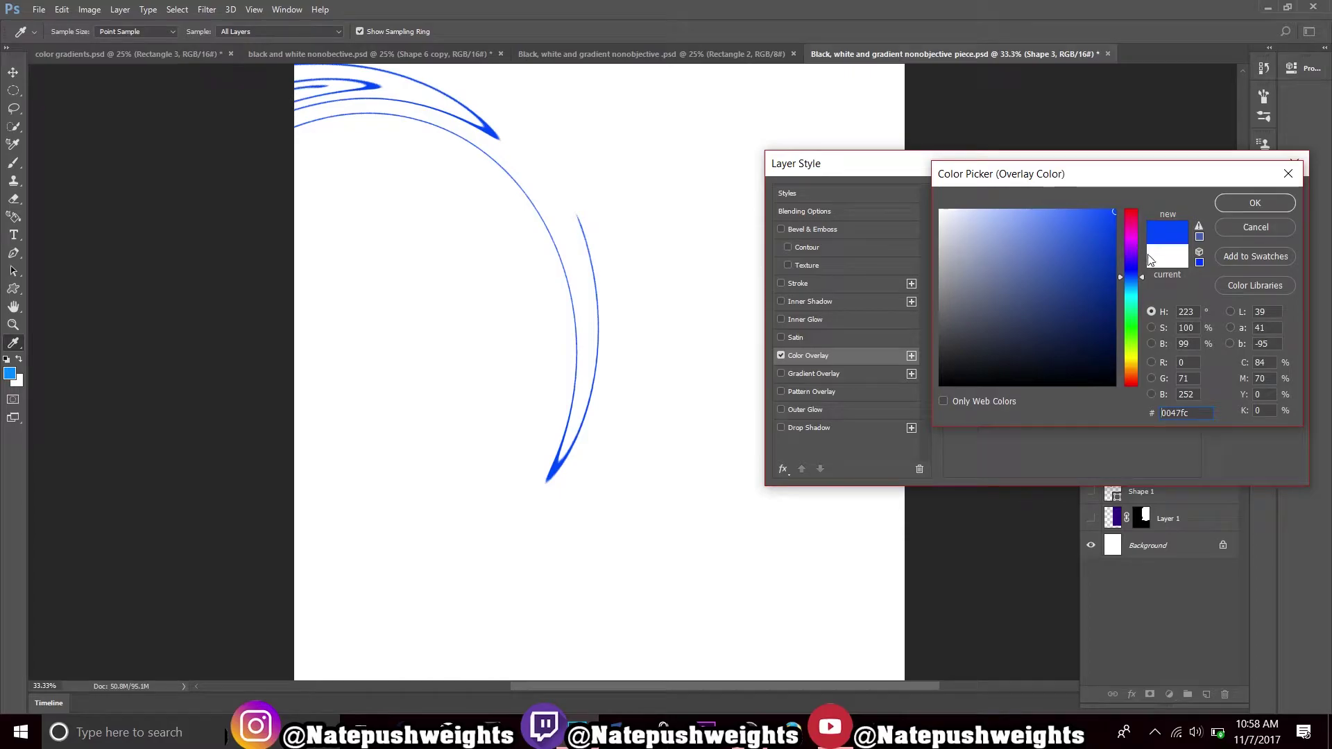
left_click(1130, 270)
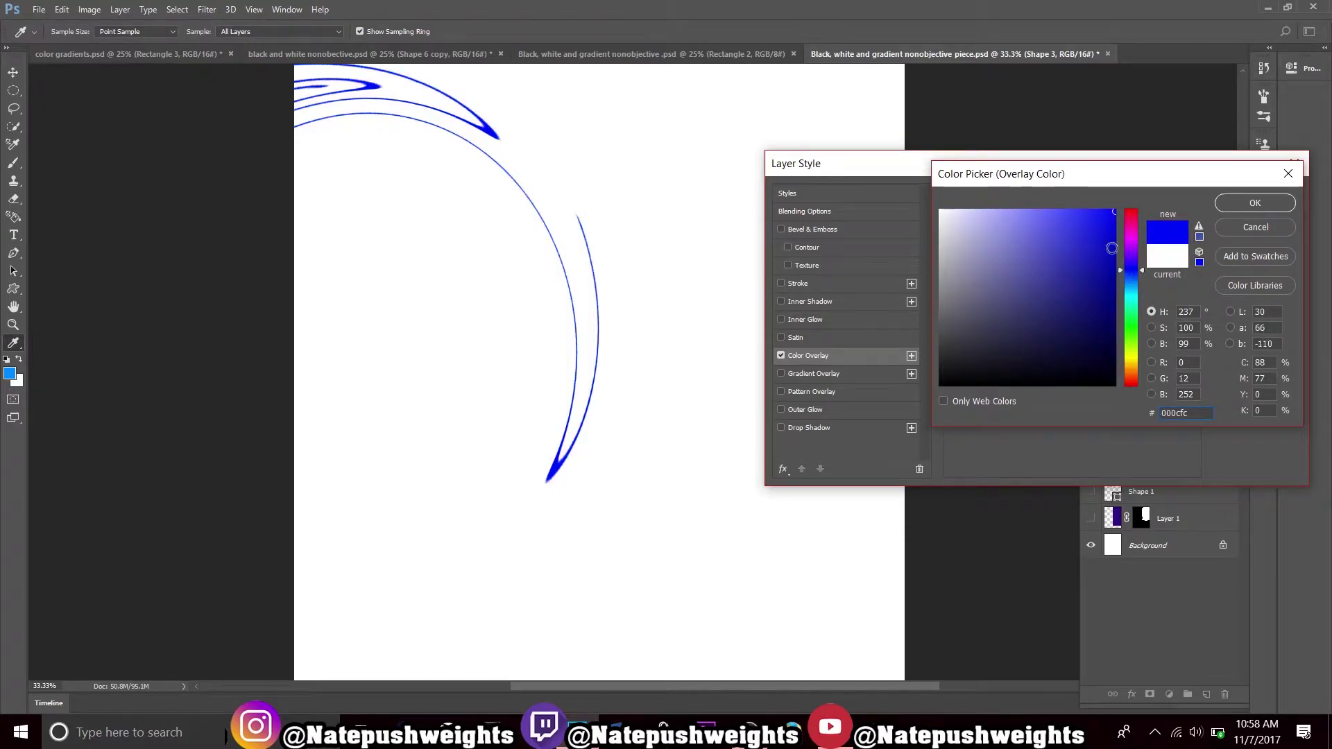
left_click(1093, 211)
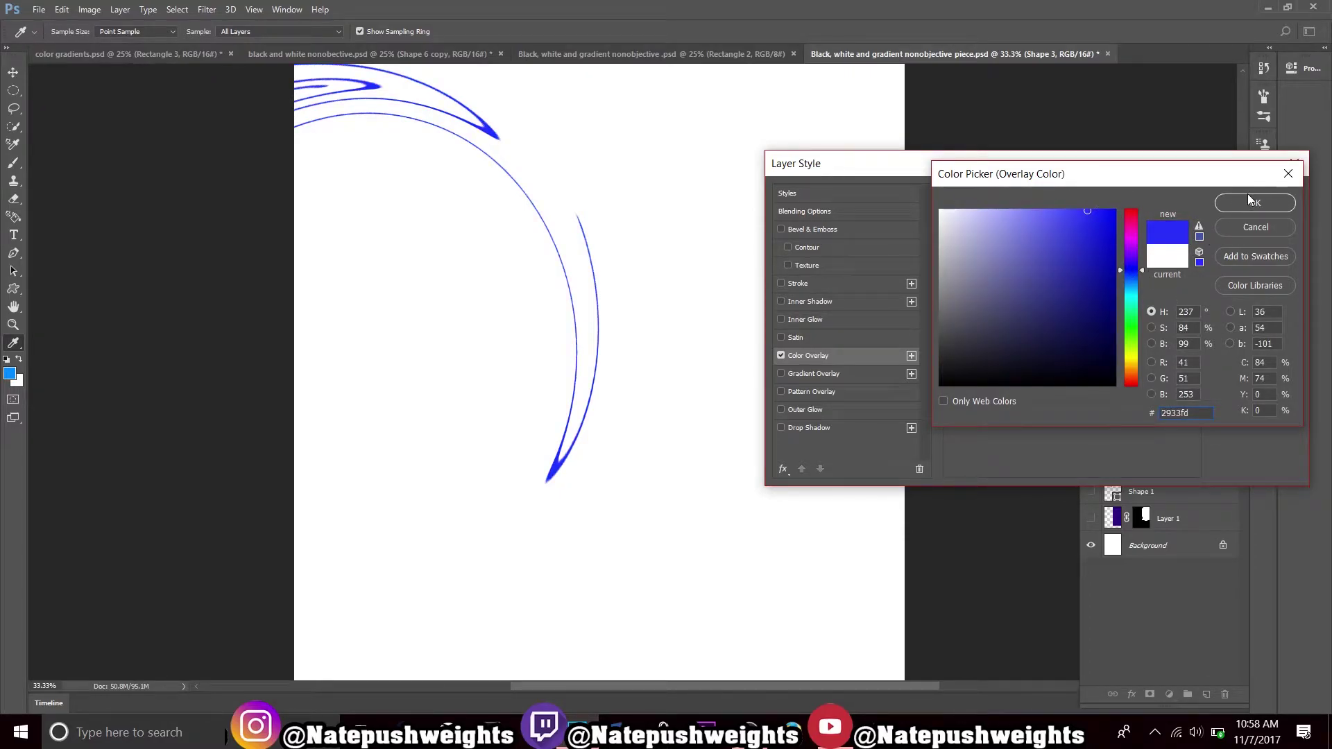
mouse_move(1131, 273)
left_mouse_down()
mouse_move(1101, 267)
mouse_move(1115, 252)
left_mouse_up()
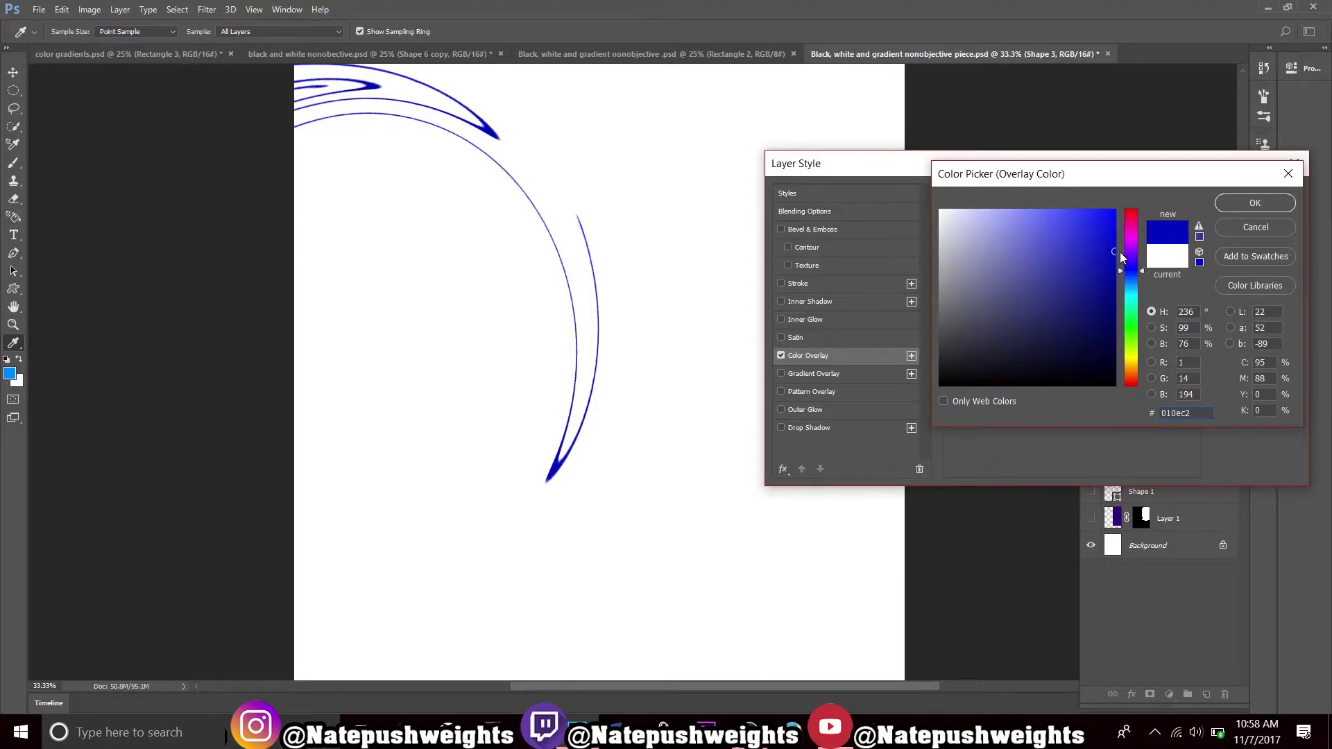
left_click(1255, 201)
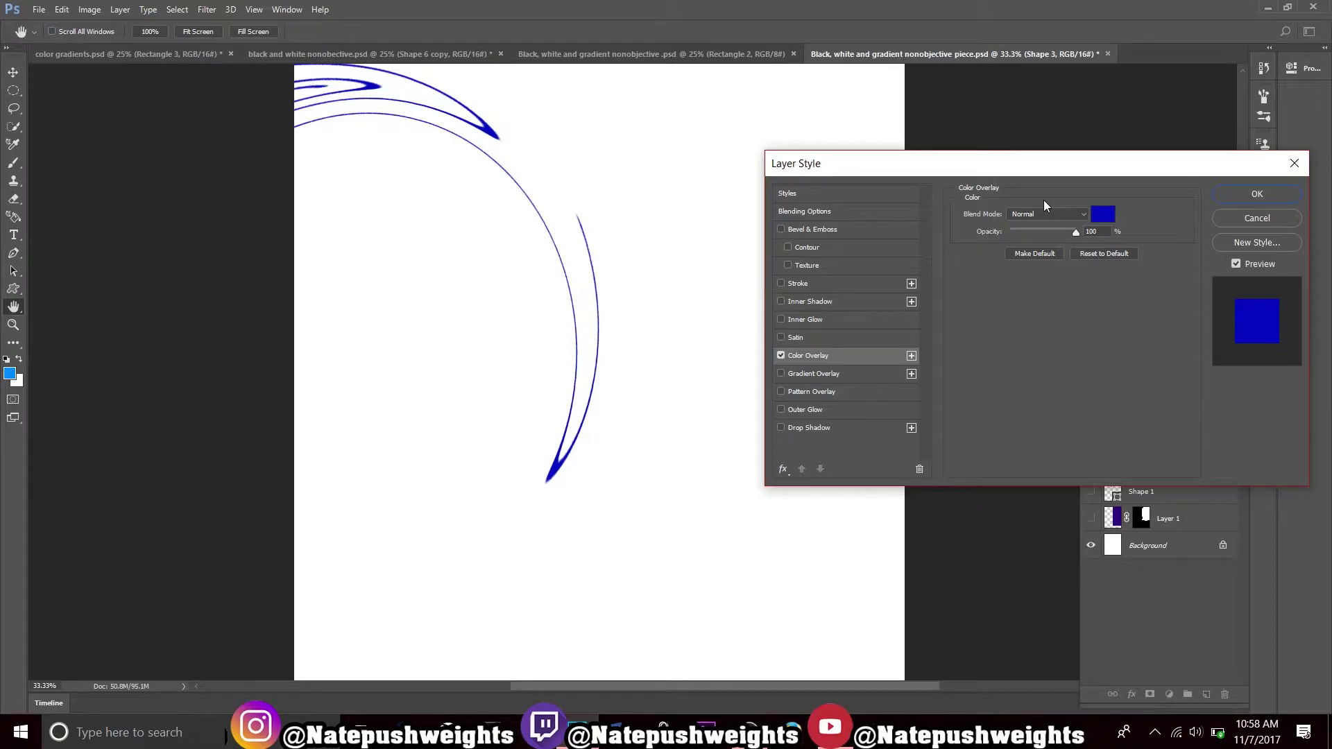
- Add a black outside Stroke effect and reduce its size to a thin outline around the shape
left_click(807, 287)
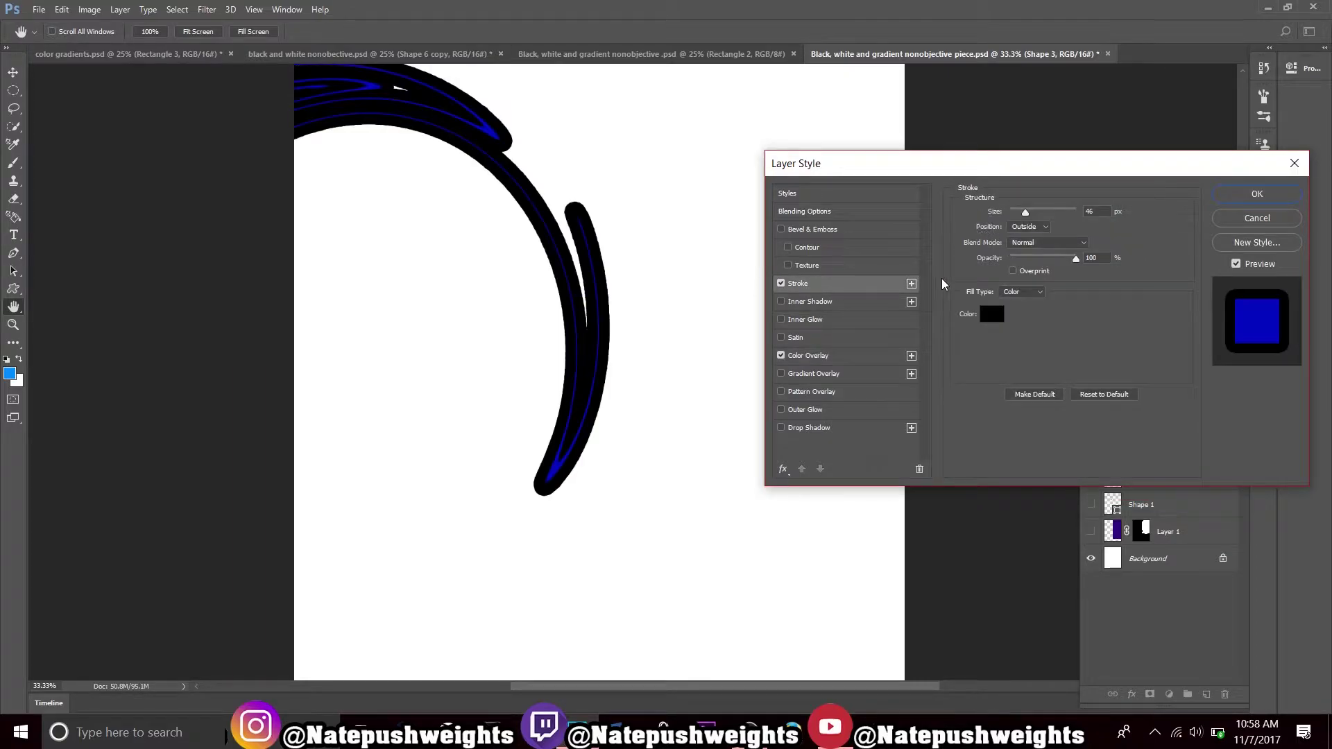
left_click_drag(1025, 212, 1014, 213)
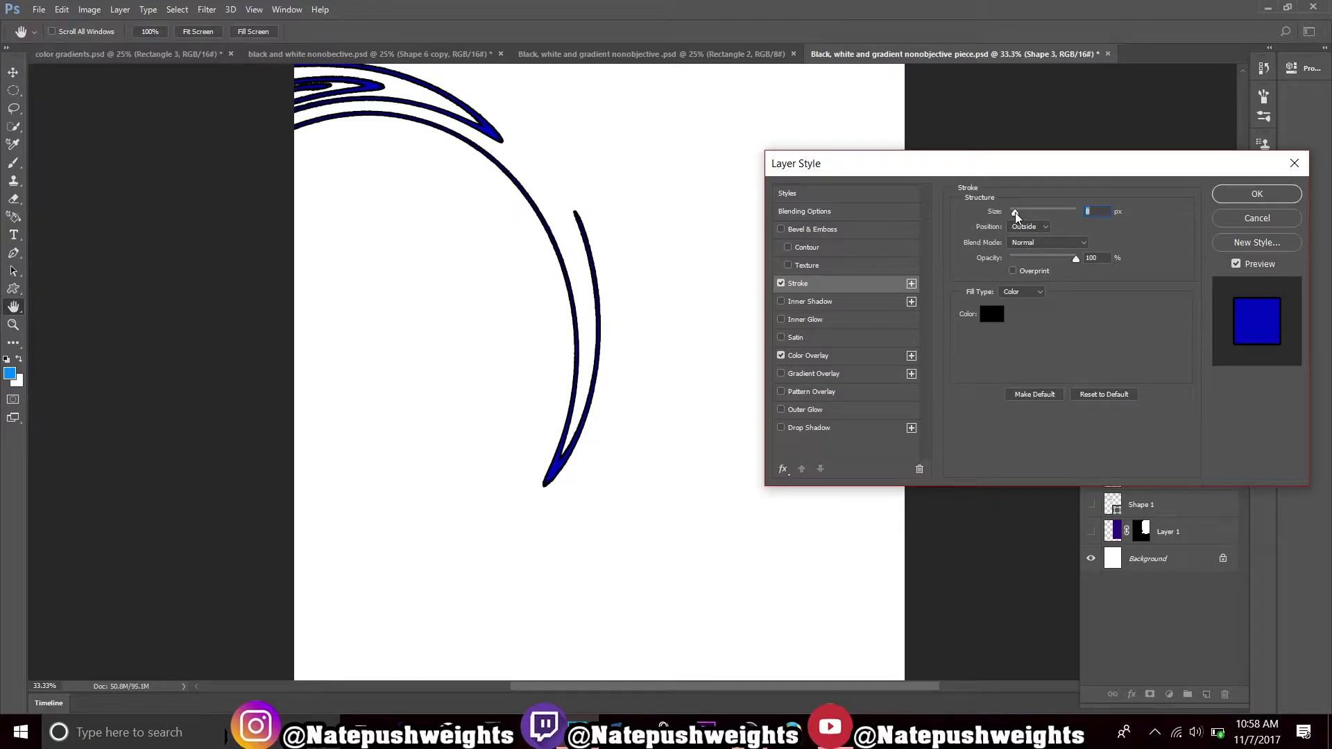
- Try out the Bevel & Emboss and Inner Shadow effects on the Shape 3 layer and switch both off
left_click(780, 229)
left_click(780, 229)
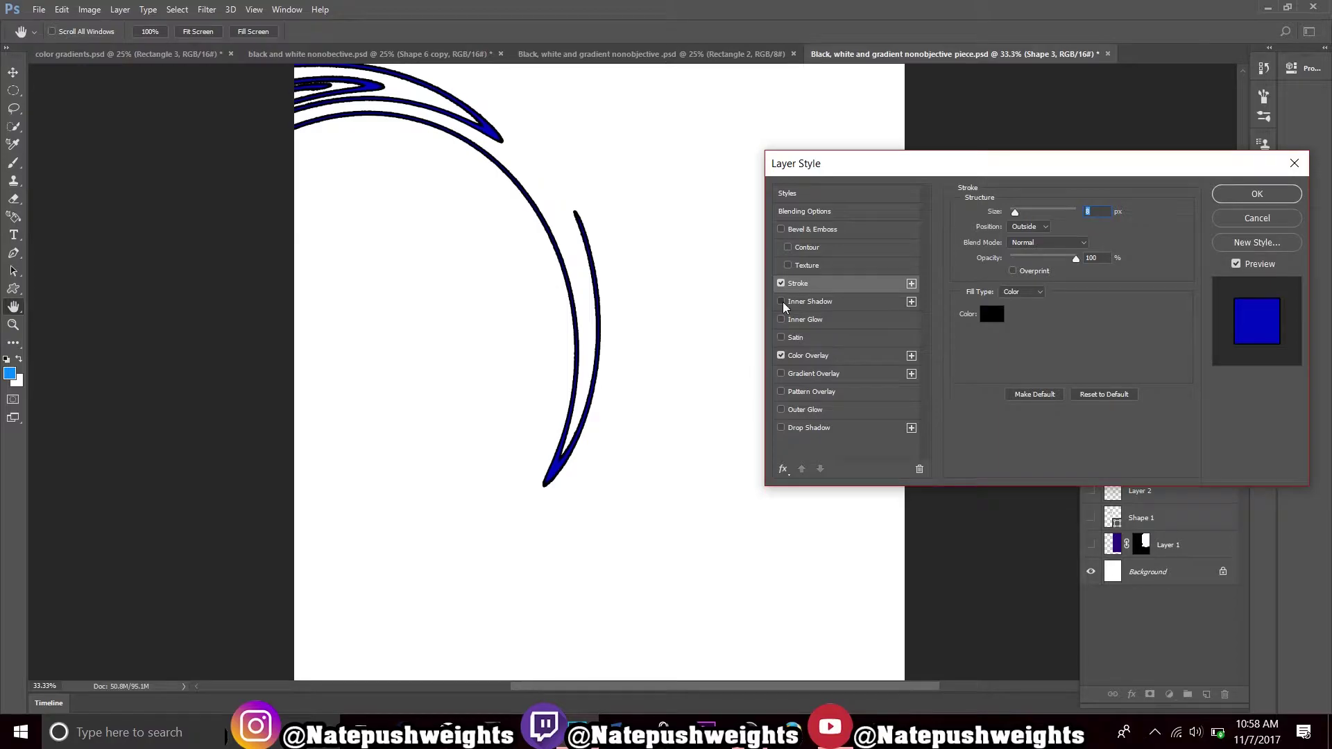
left_click(783, 302)
left_click(782, 301)
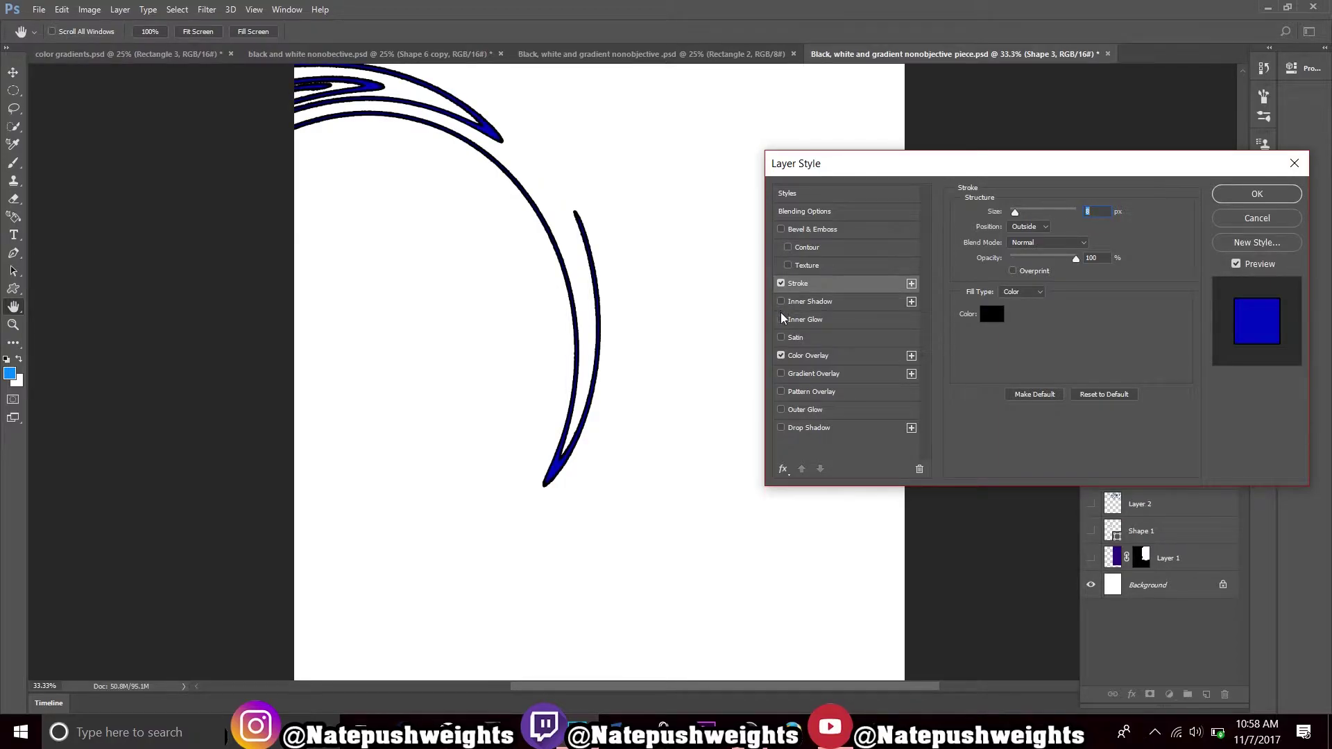
- Add an Inner Glow effect to the Shape 3 layer and set its colour to bright blue #0036ff
left_click(781, 319)
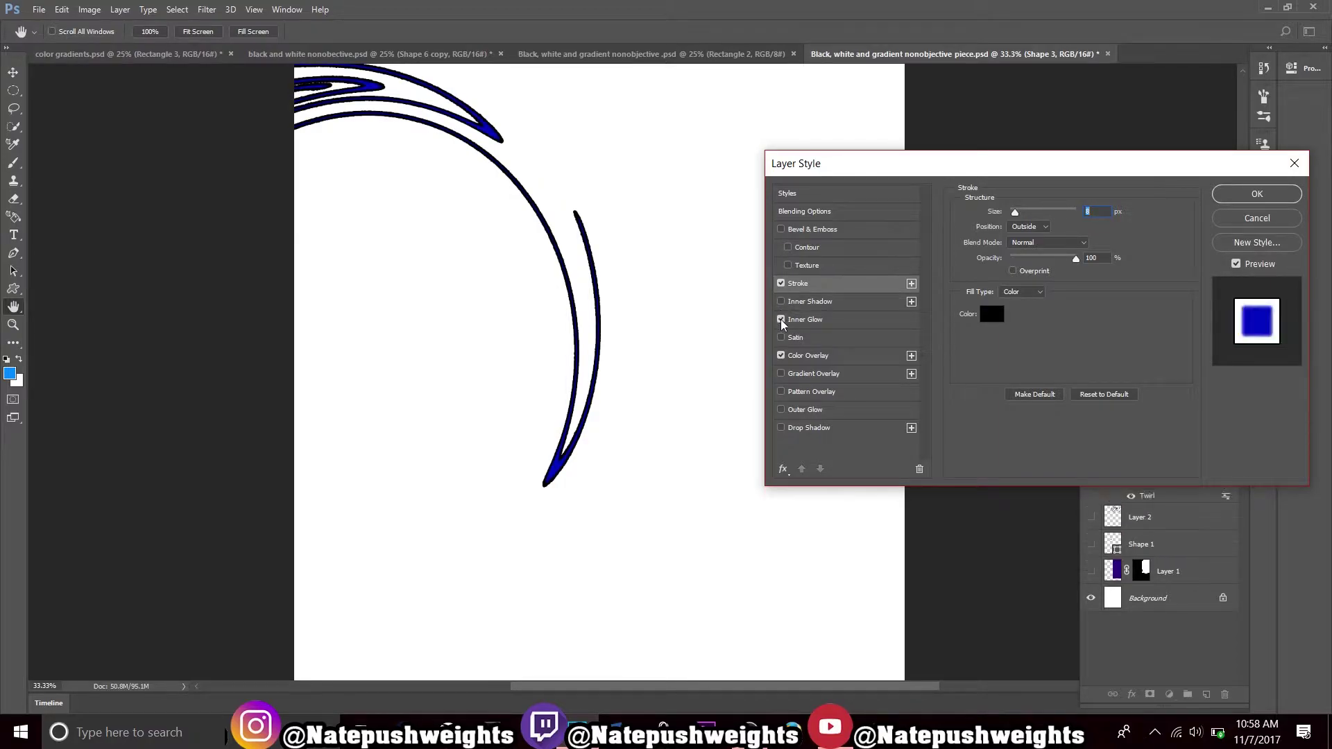
left_click(850, 318)
left_click(997, 255)
type("ff0000")
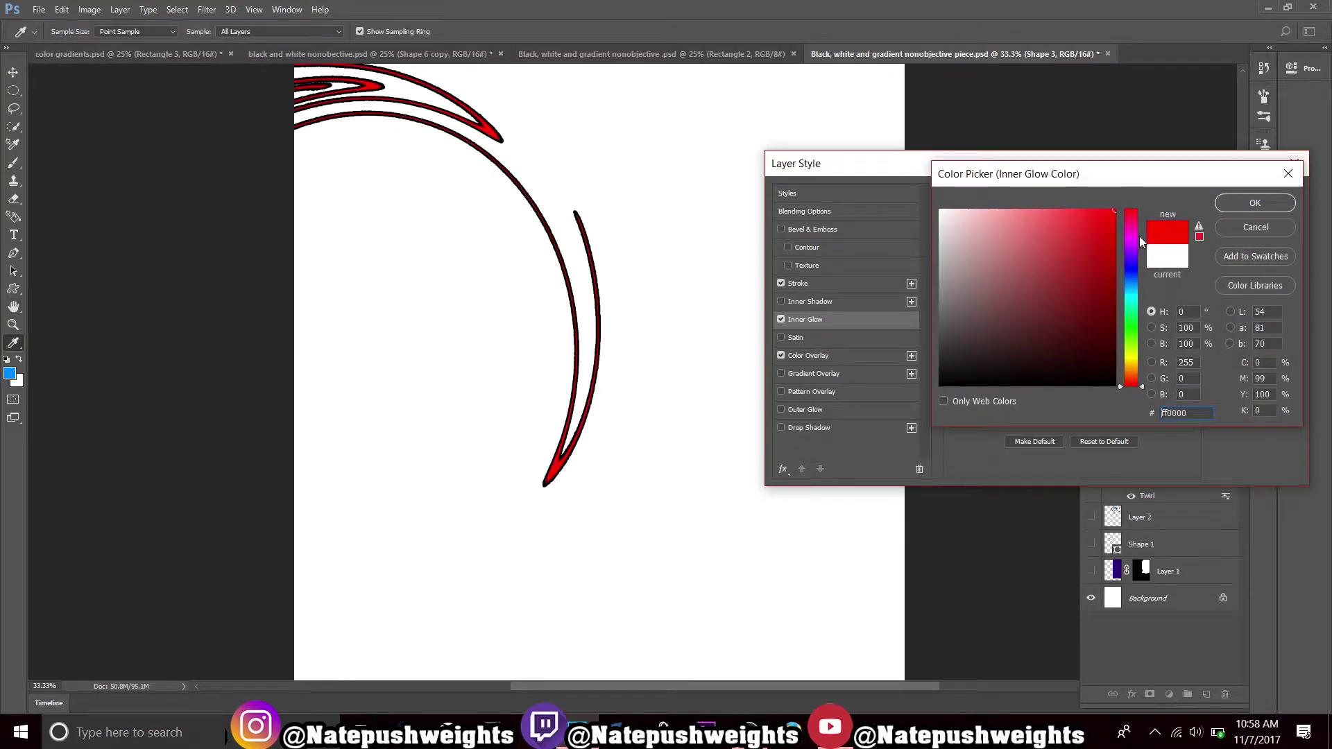
left_click_drag(1128, 252, 1127, 275)
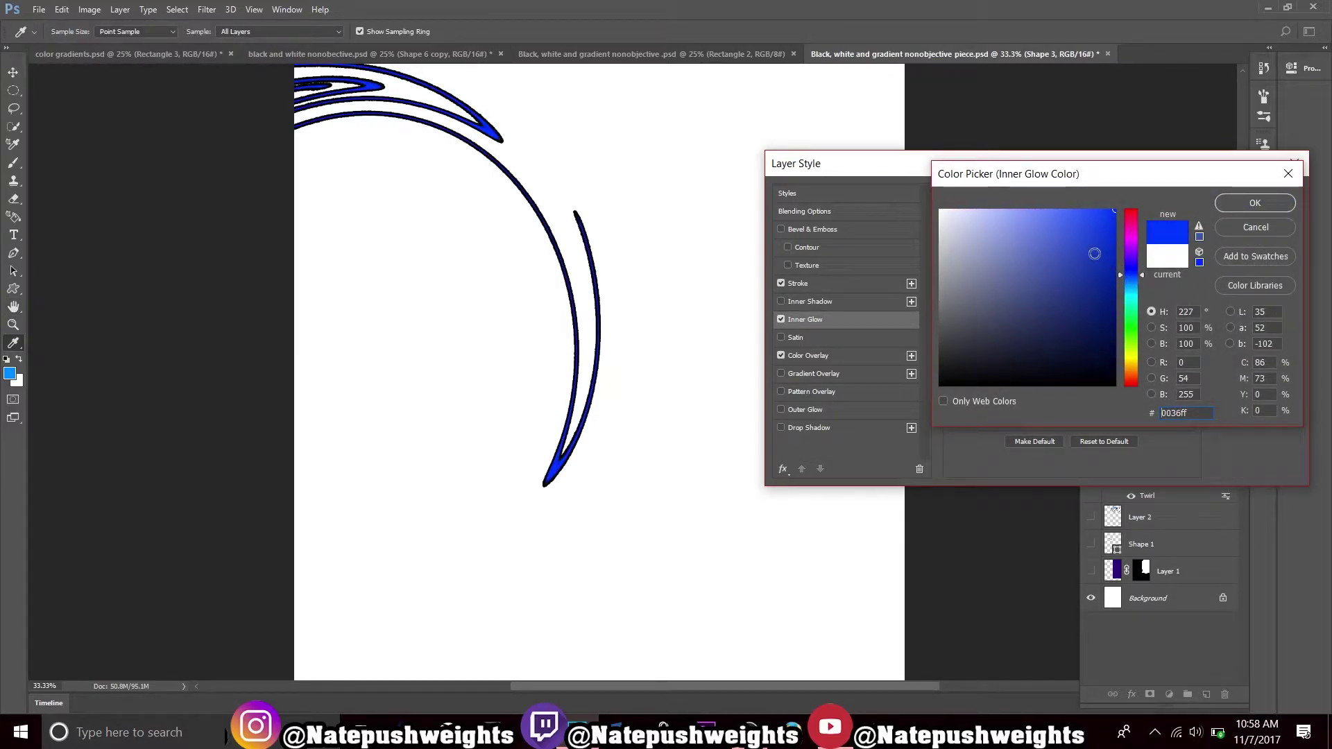
left_click(1255, 202)
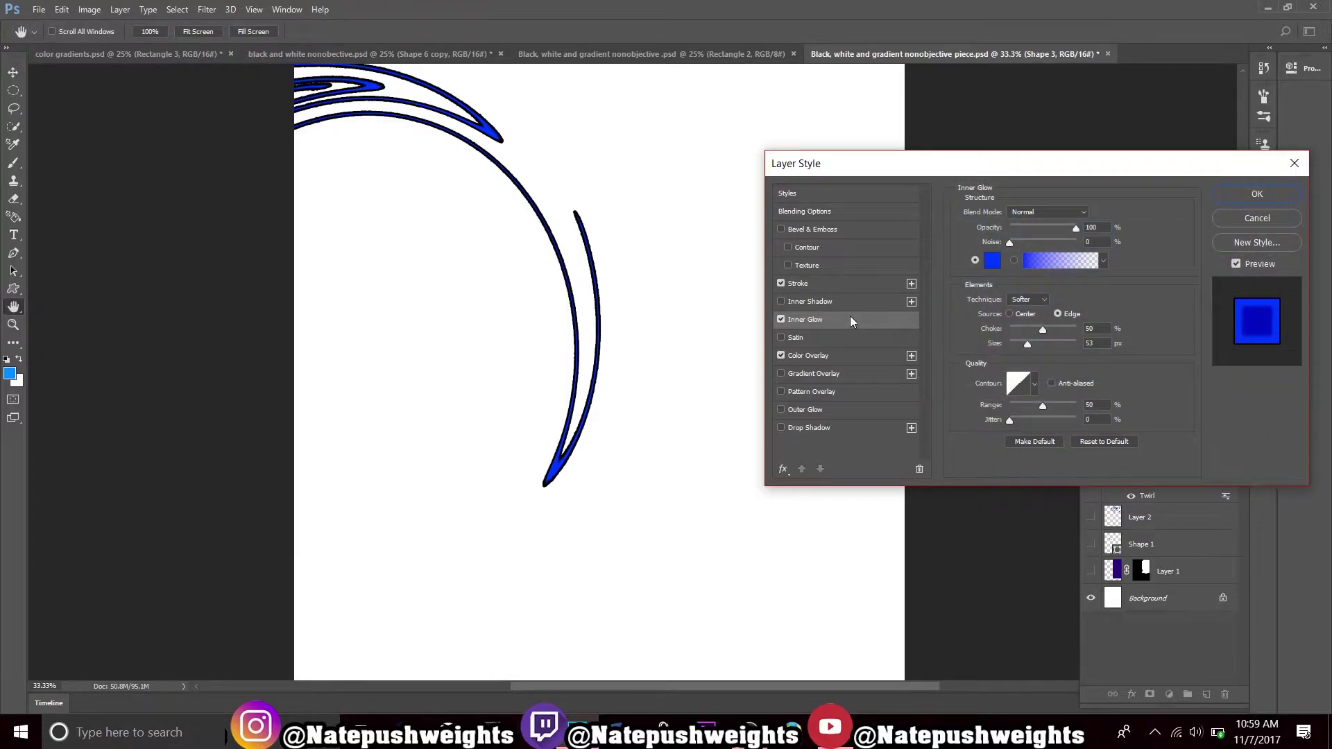
- Try out the Satin, Pattern Overlay and Outer Glow effects on the shape and switch each off
left_click(805, 339)
left_click(781, 338)
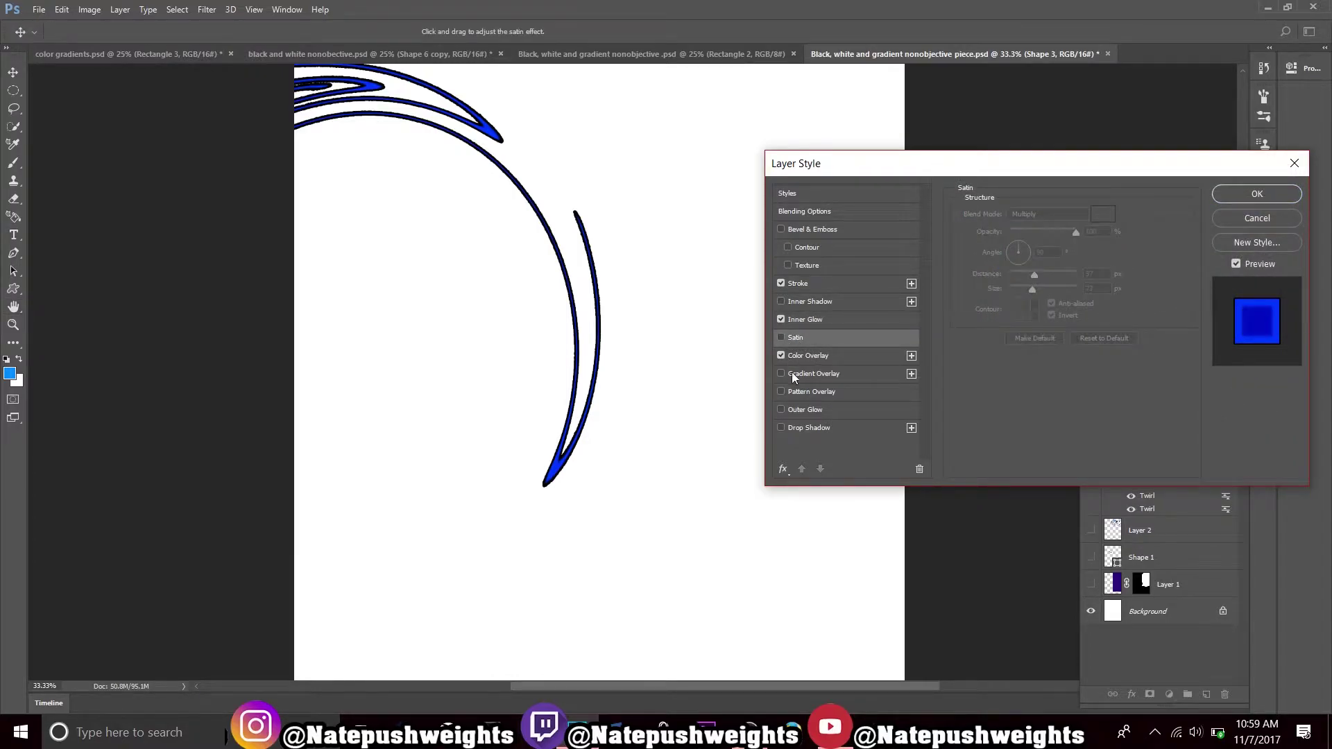
left_click(797, 392)
left_click(781, 393)
left_click(798, 412)
left_click(782, 410)
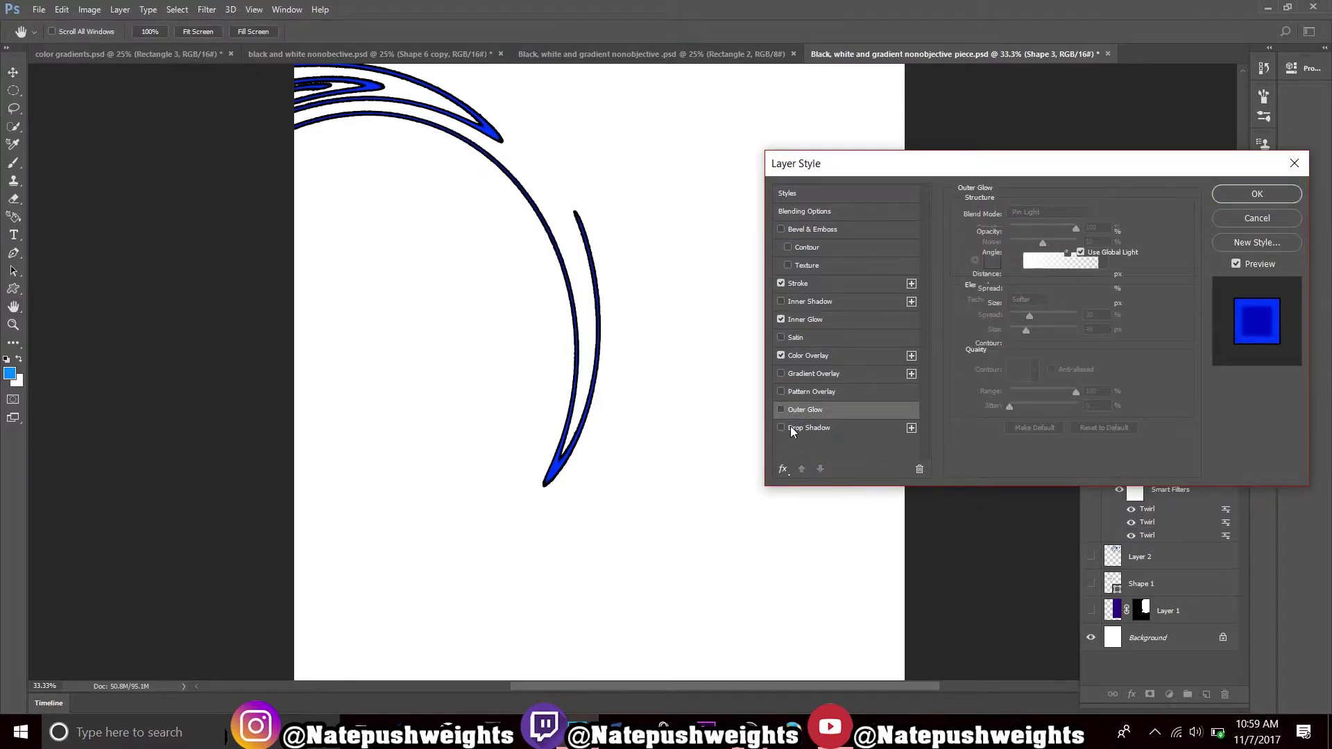
- Add a Drop Shadow effect to the Shape 3 layer and set its colour to light blue
left_click(791, 426)
left_click(782, 428)
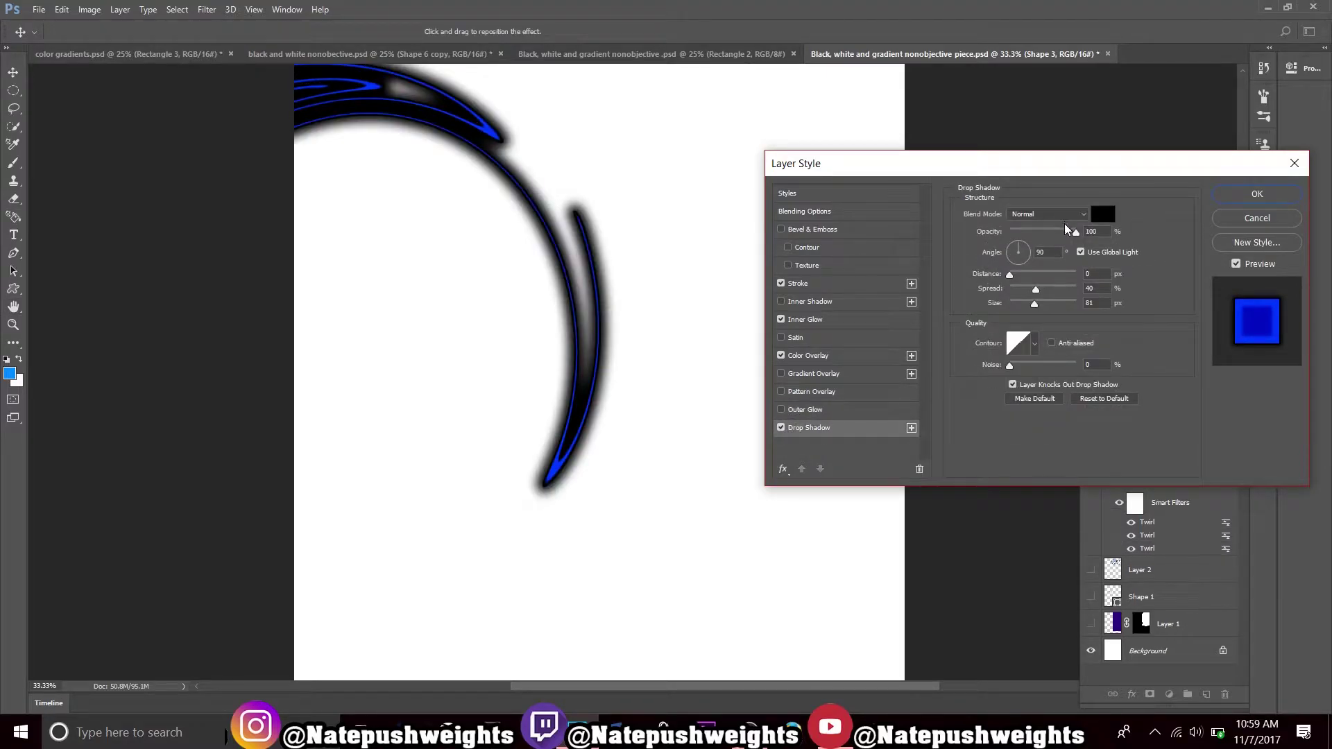
left_click(1103, 214)
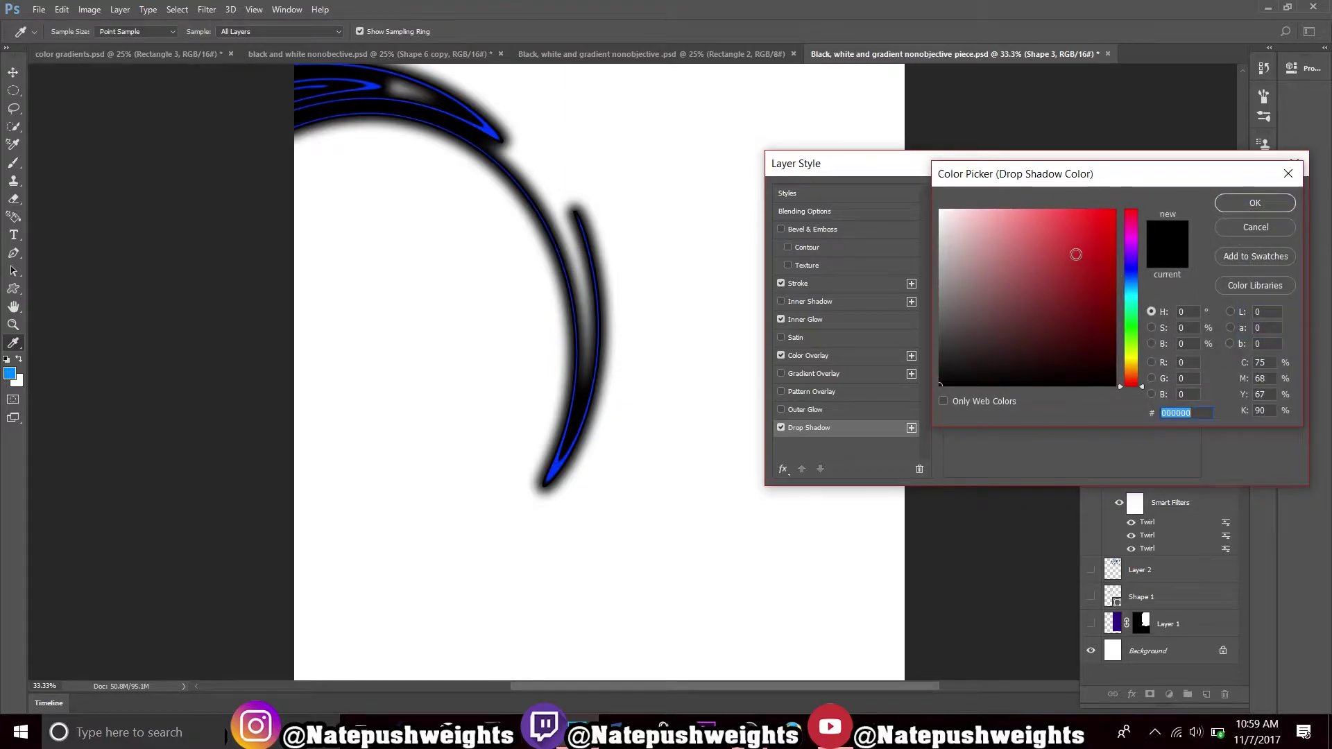
left_click(1129, 285)
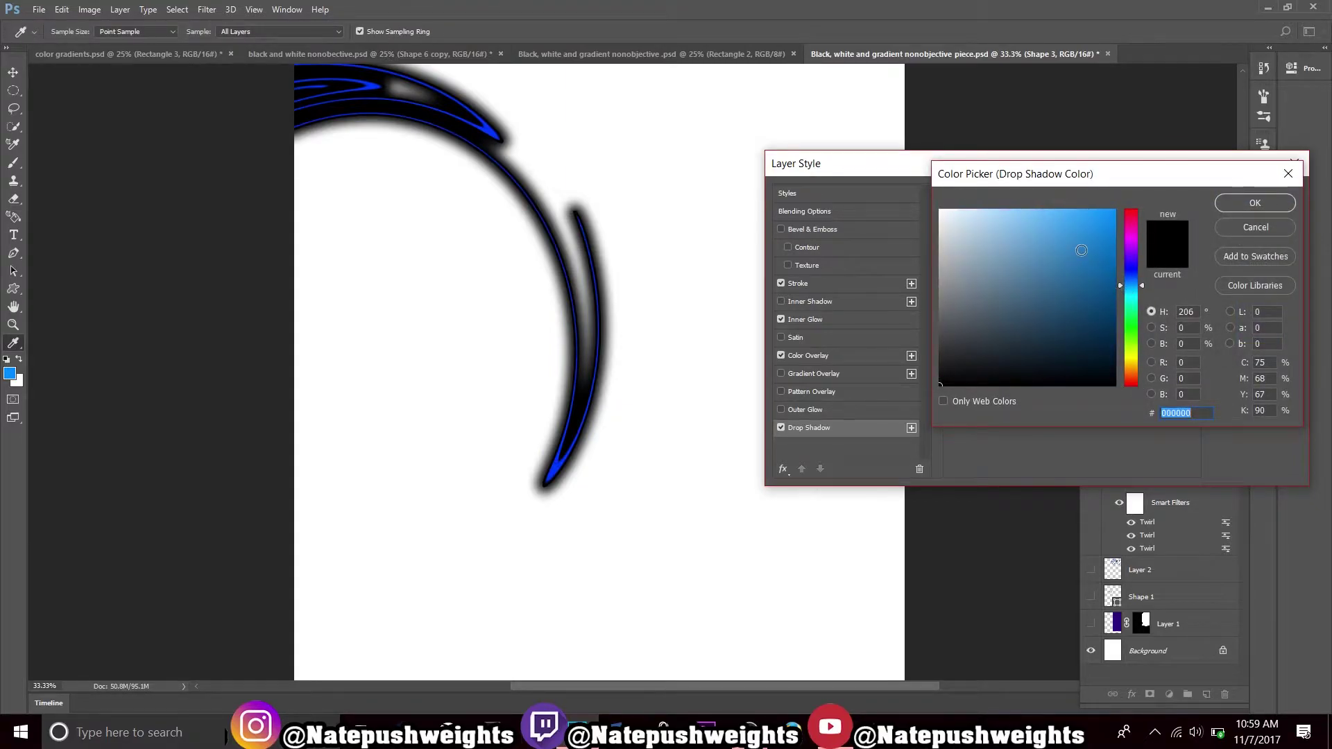
left_click(1112, 214)
left_click(1096, 215)
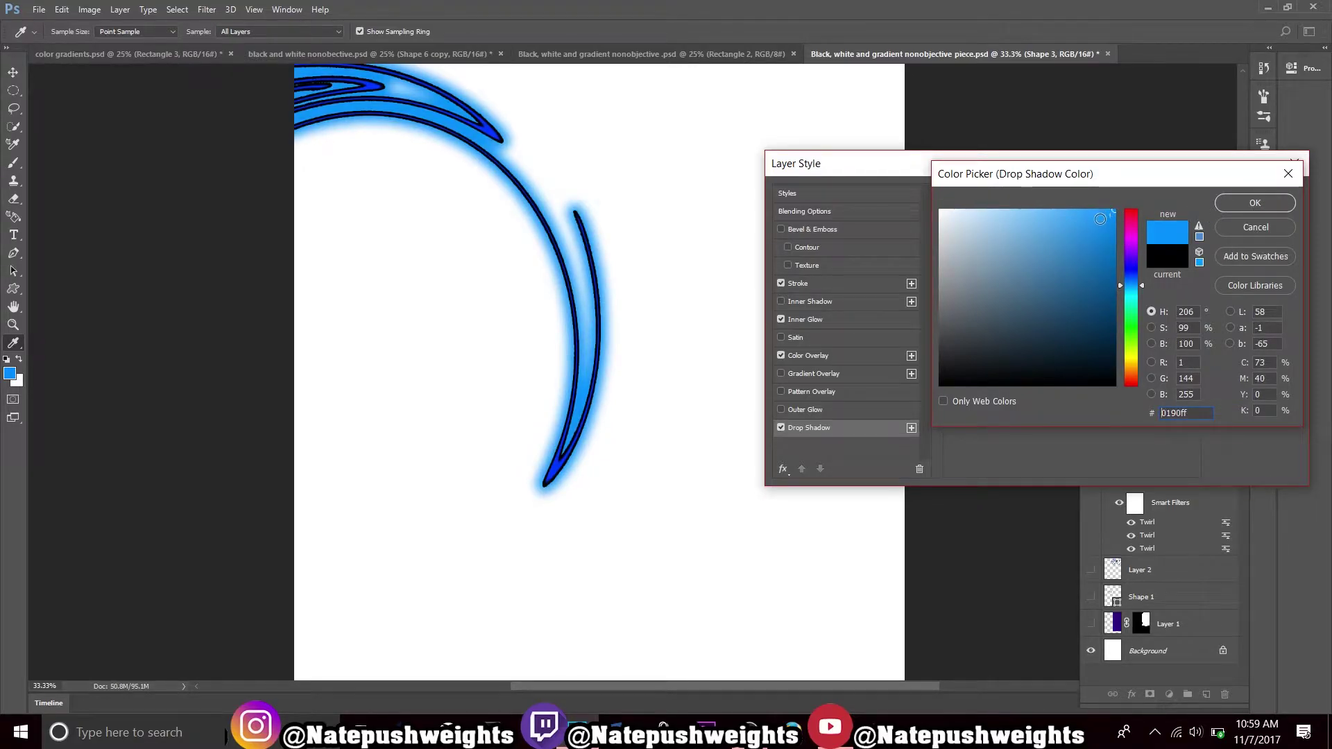
left_click(1054, 207)
left_click(1054, 210)
left_click(1255, 203)
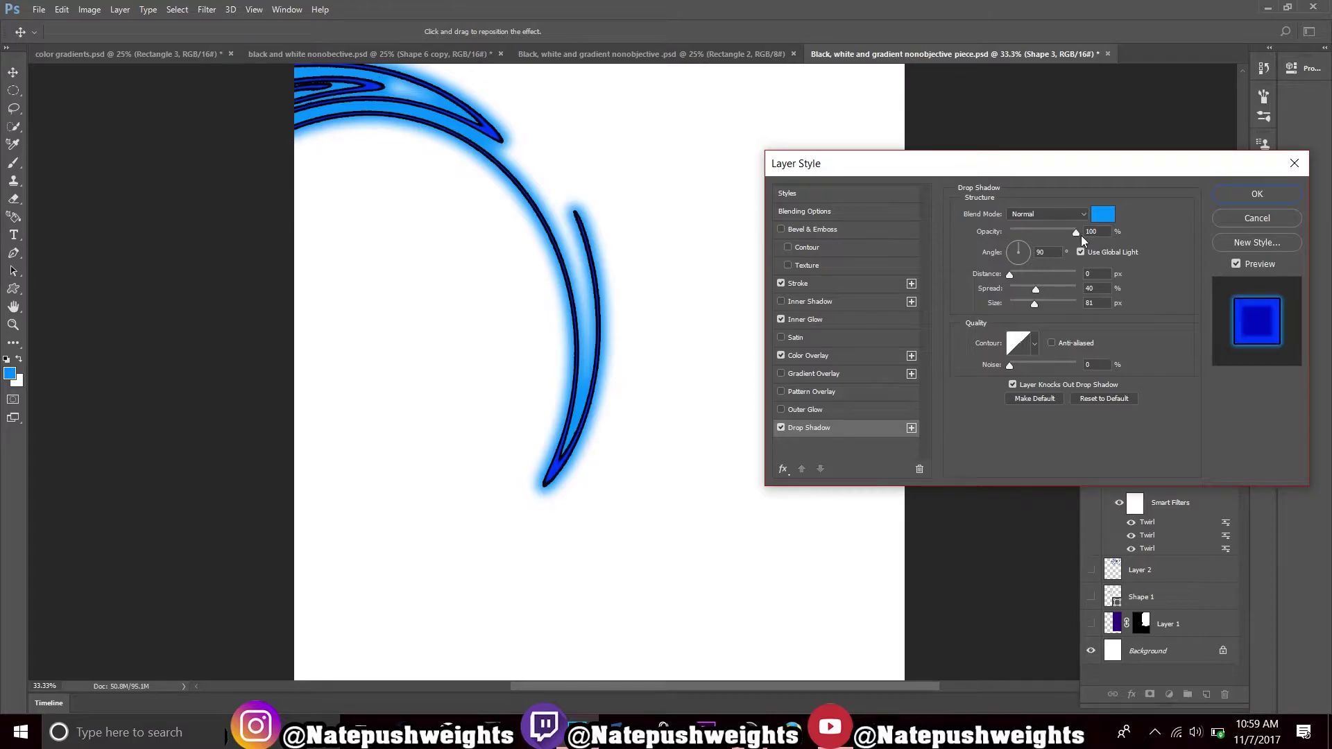
- Set the drop shadow's distance to 25 px and size to 54 px, reduce its opacity, and apply the layer style
left_click_drag(1034, 302, 1057, 232)
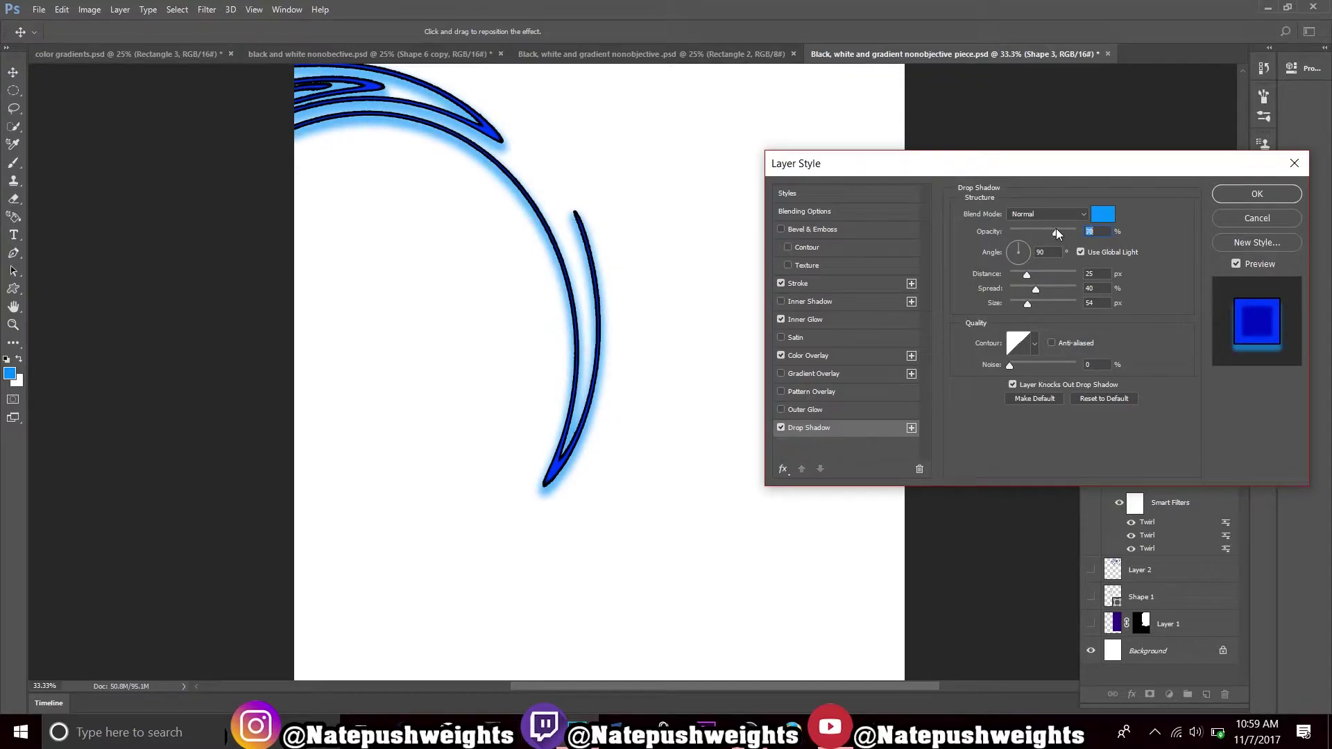
left_click(1243, 192)
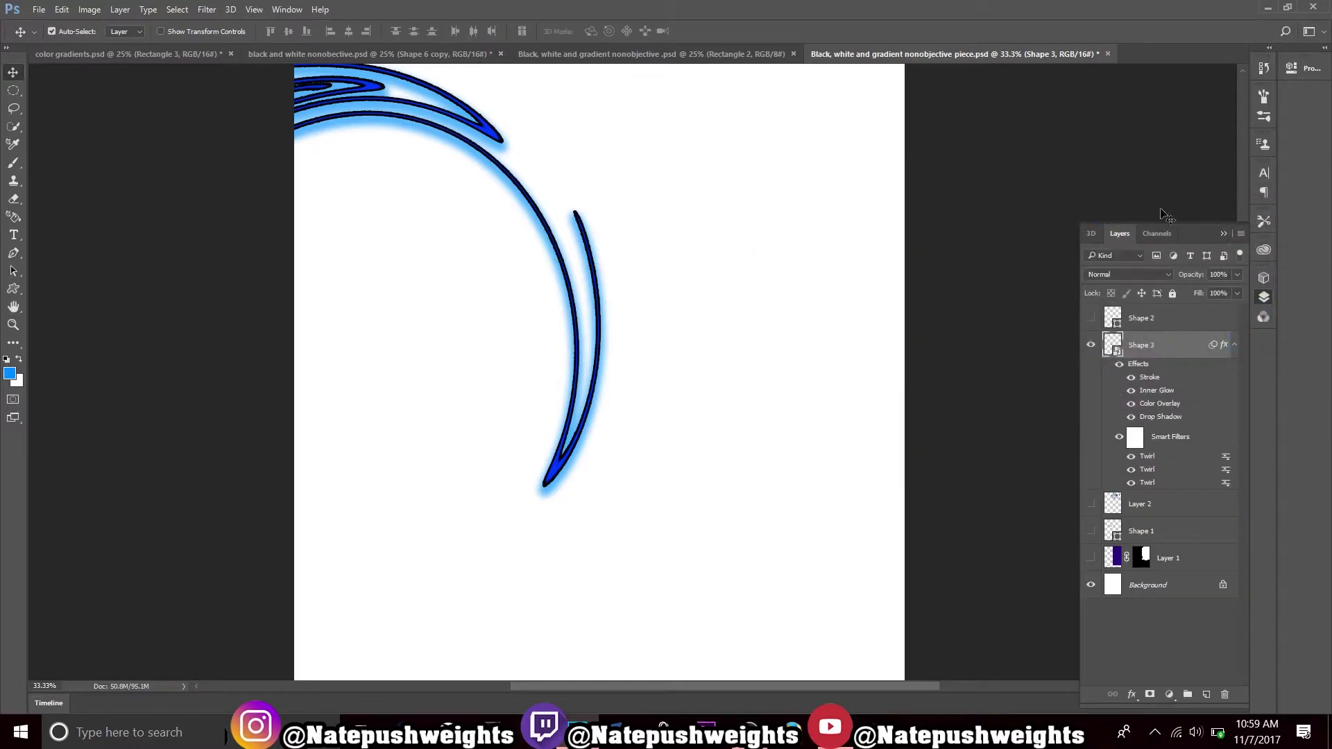
- Show Layer 2 with the blue and black swirl, and delete the dark purple Layer 1
left_click(1091, 319)
left_click(1091, 319)
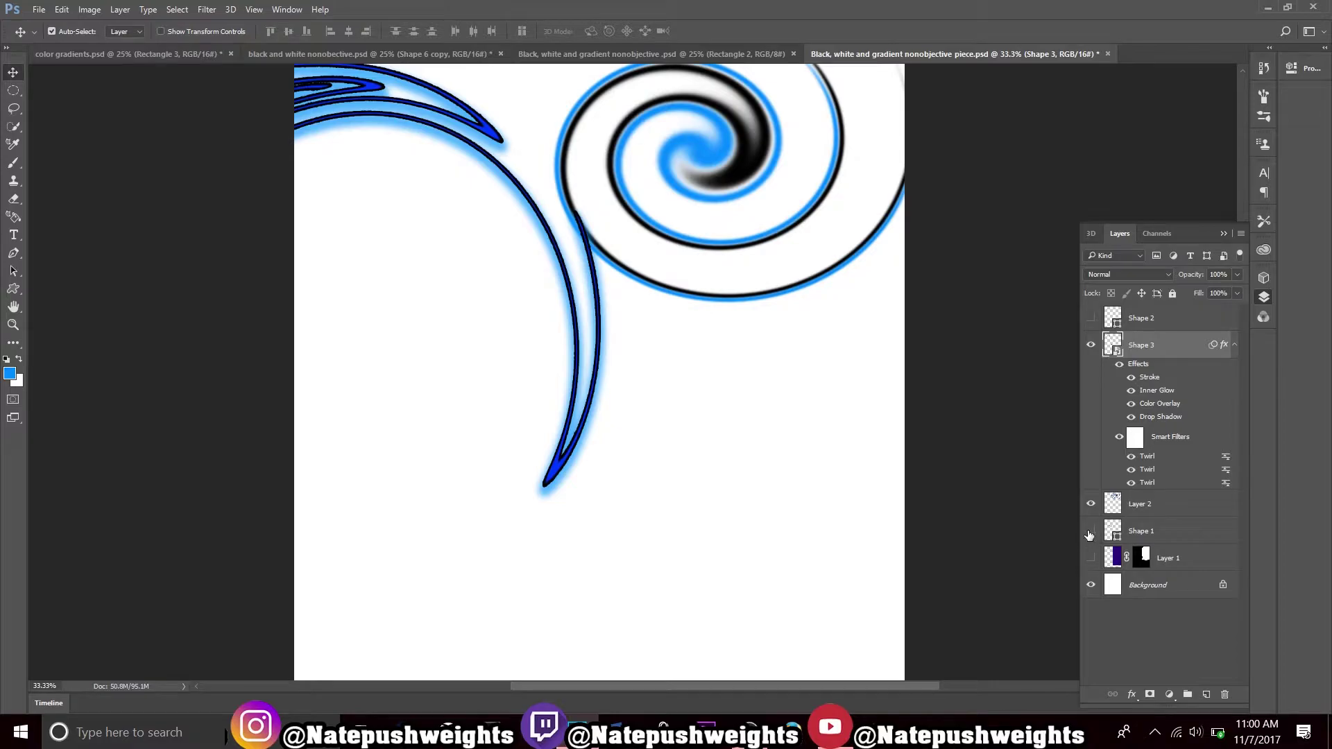
left_click(1093, 561)
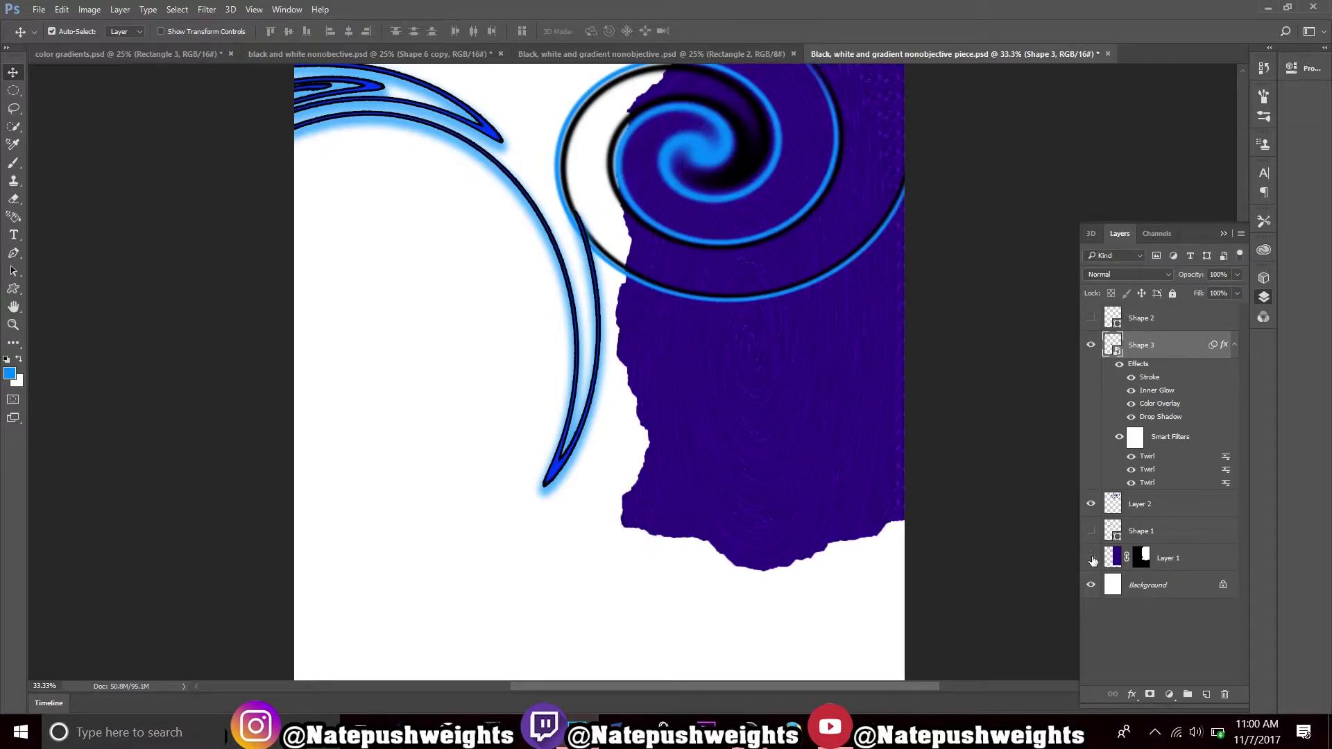
left_click(1093, 561)
left_click_drag(1198, 569, 1227, 695)
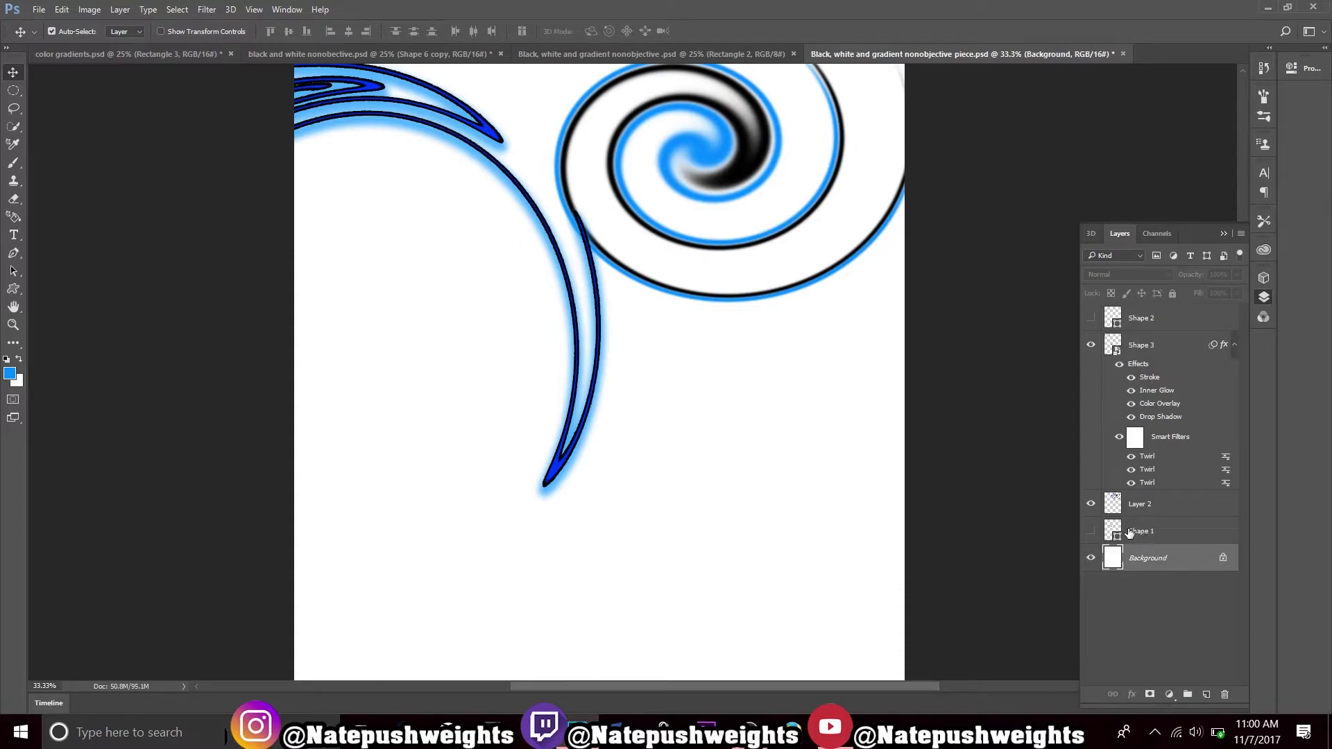
- Show the Shape 1 layer and move its black spiral down beside the lower tip of the blue shape
left_click(1092, 531)
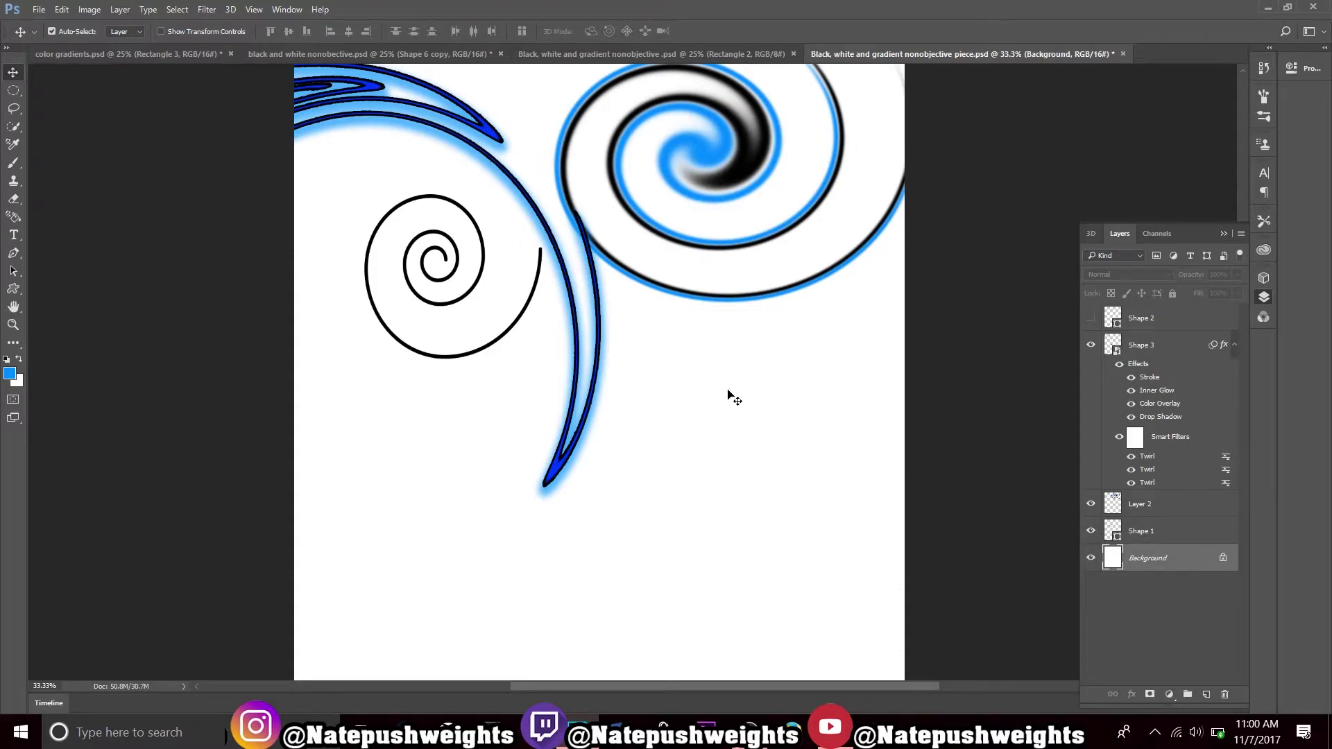
mouse_move(448, 305)
left_mouse_down()
mouse_move(482, 351)
mouse_move(691, 414)
mouse_move(451, 507)
mouse_move(565, 345)
mouse_move(577, 375)
mouse_move(565, 325)
mouse_move(457, 523)
mouse_move(442, 523)
left_mouse_up()
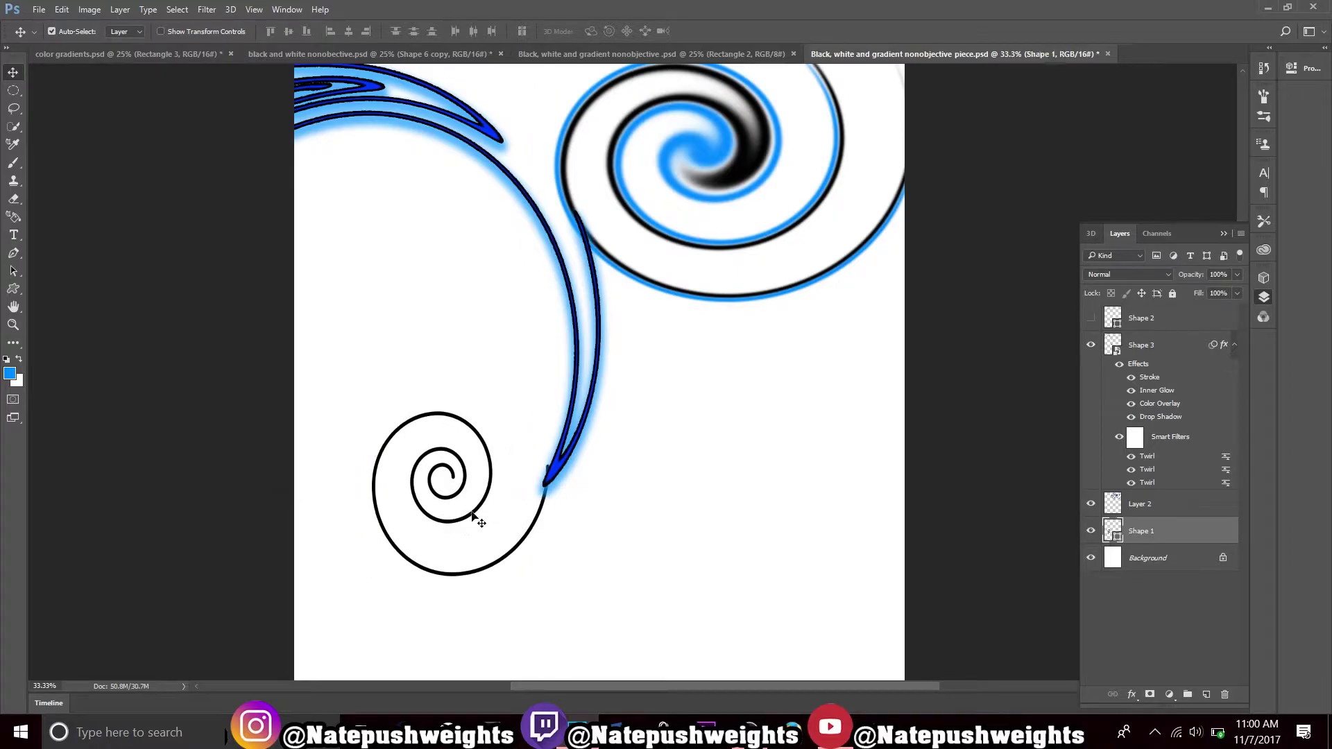
- Hide the Shape 3 layer and Layer 2, and move the black spiral up to about the middle of the canvas
left_click_drag(462, 477, 559, 359)
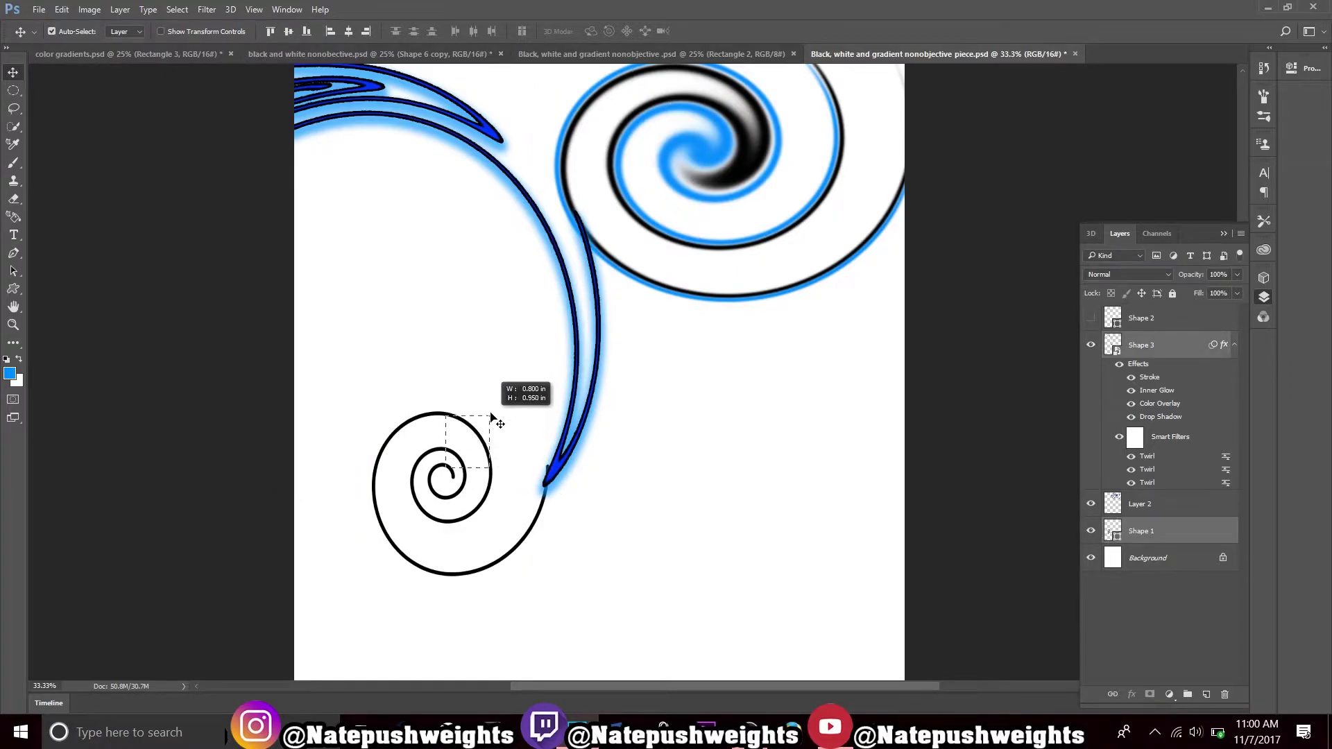
left_click(1091, 345)
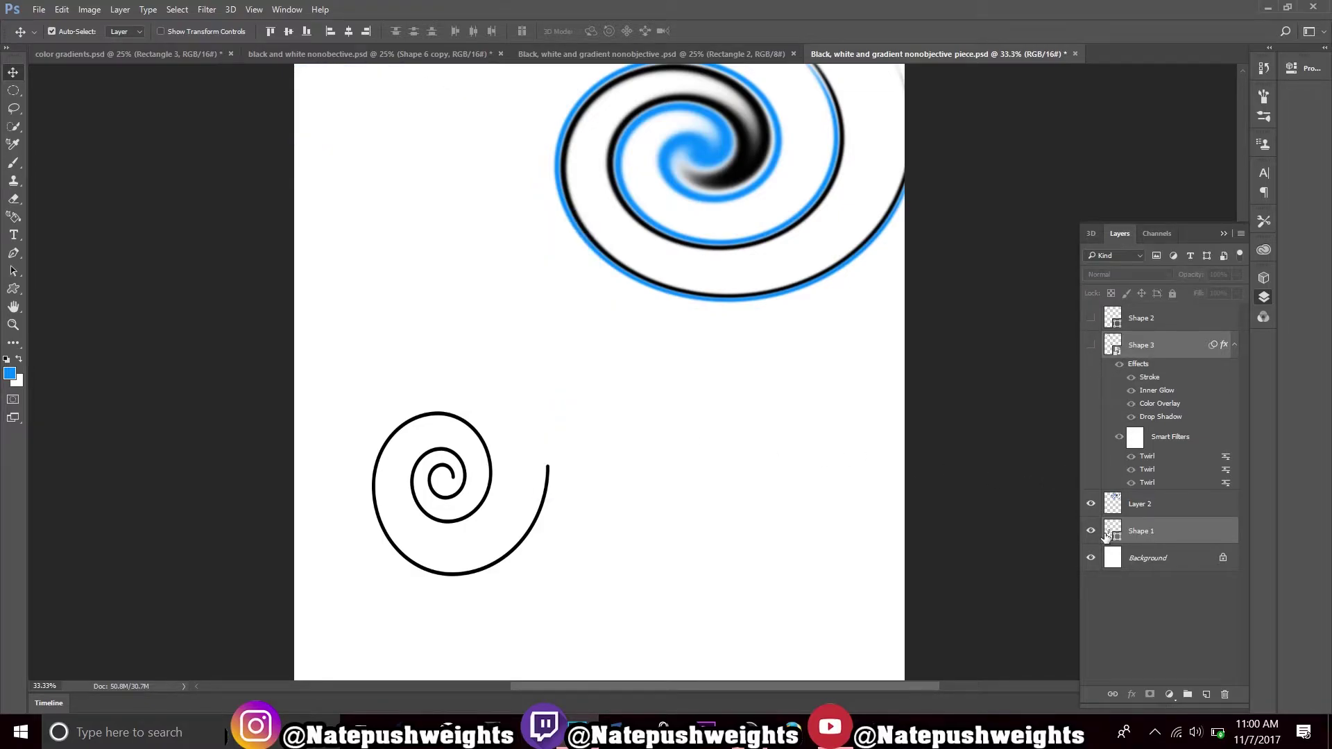
left_click(1093, 506)
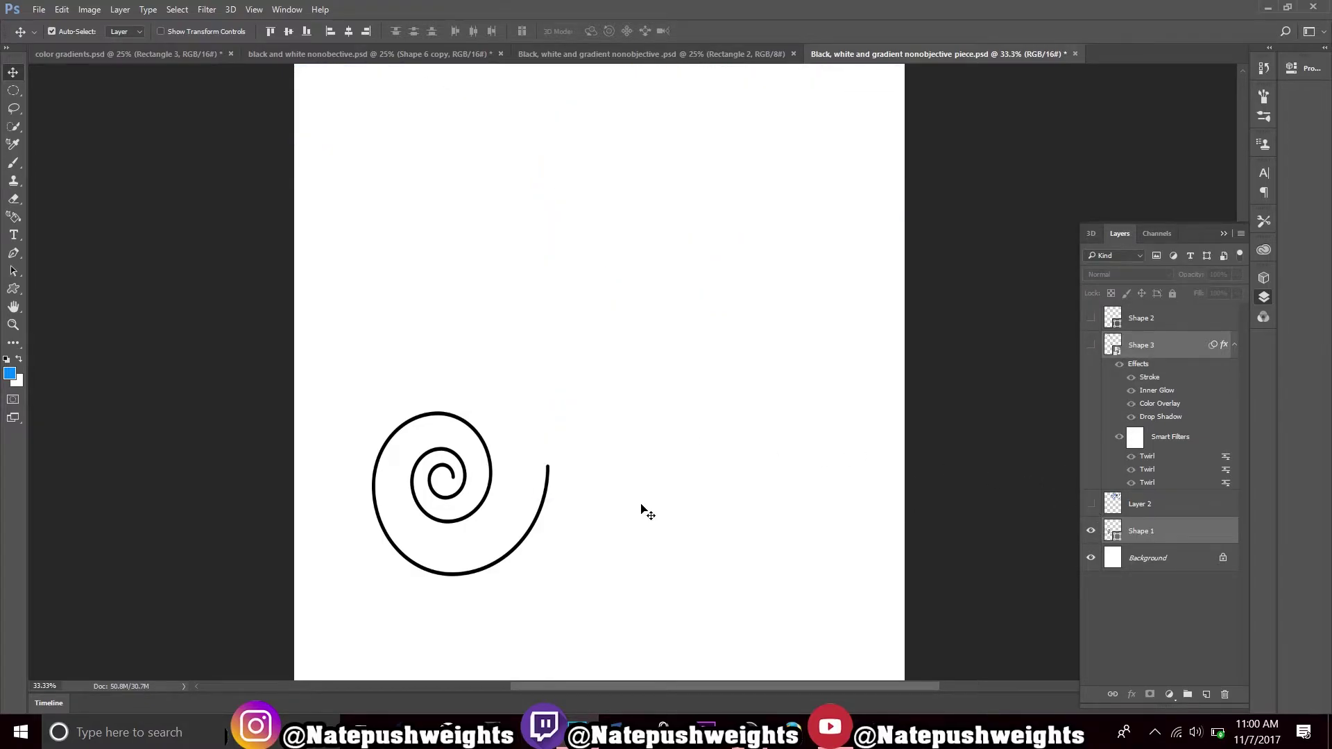
left_click(459, 490)
left_click_drag(460, 491, 586, 356)
- Try to reapply the last Twirl filter to the black spiral on the Shape 1 layer
left_click(177, 10)
mouse_move(104, 10)
mouse_move(206, 9)
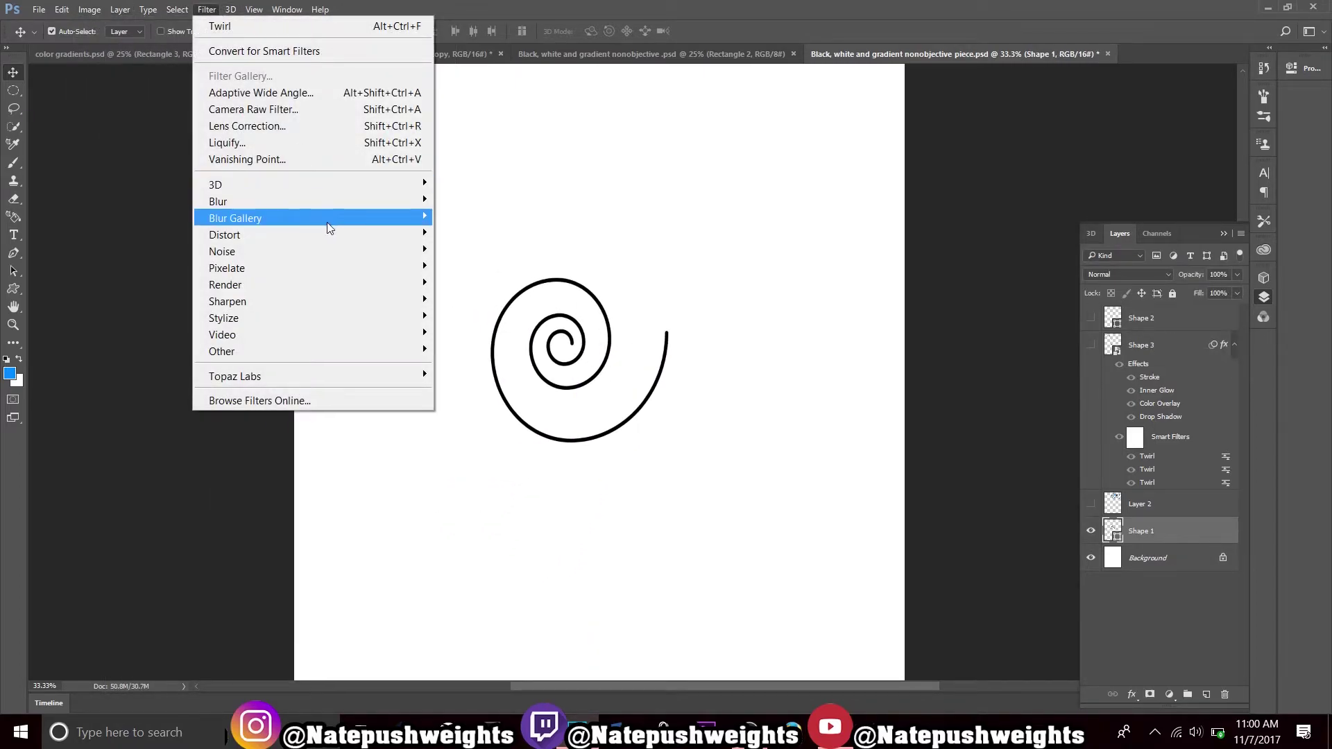
left_click(256, 25)
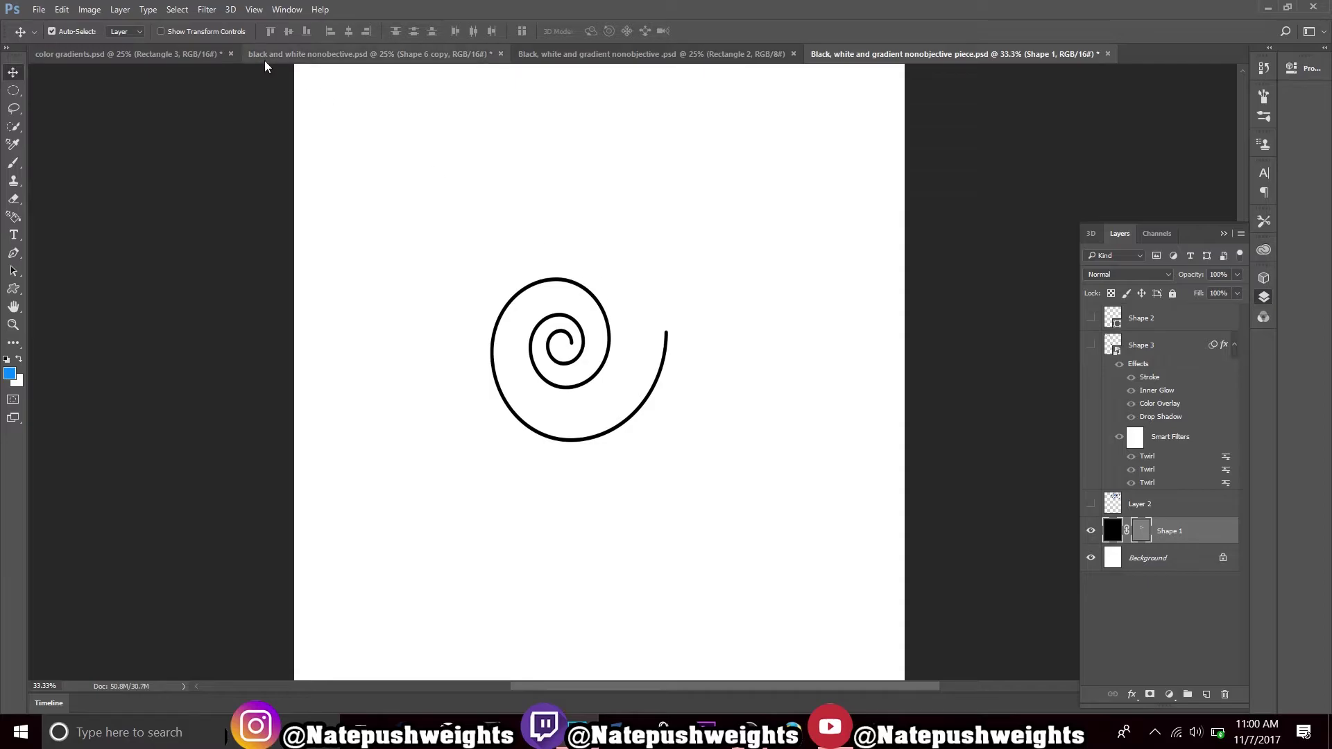
- Start the Twirl filter on the Shape 1 spiral, converting the shape layer to a smart object
left_click(207, 10)
mouse_move(117, 10)
mouse_move(206, 9)
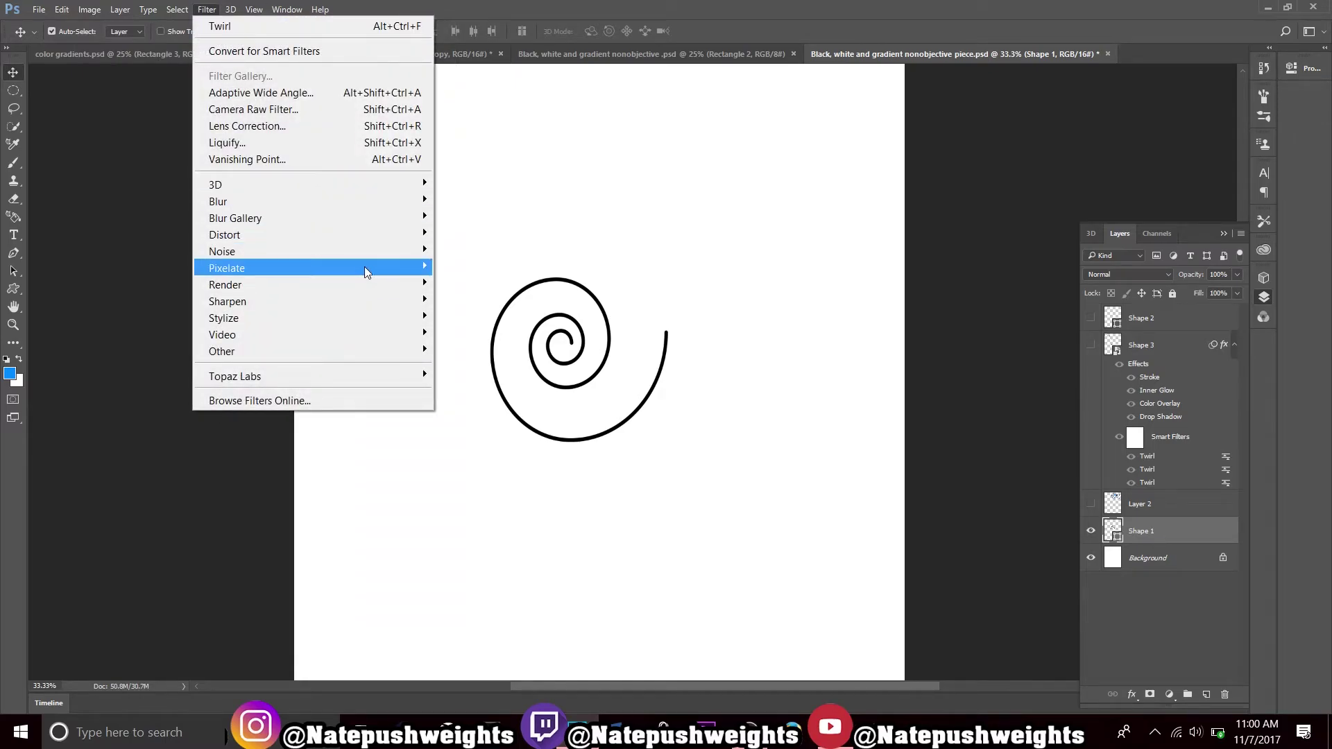
mouse_move(360, 236)
left_click(482, 320)
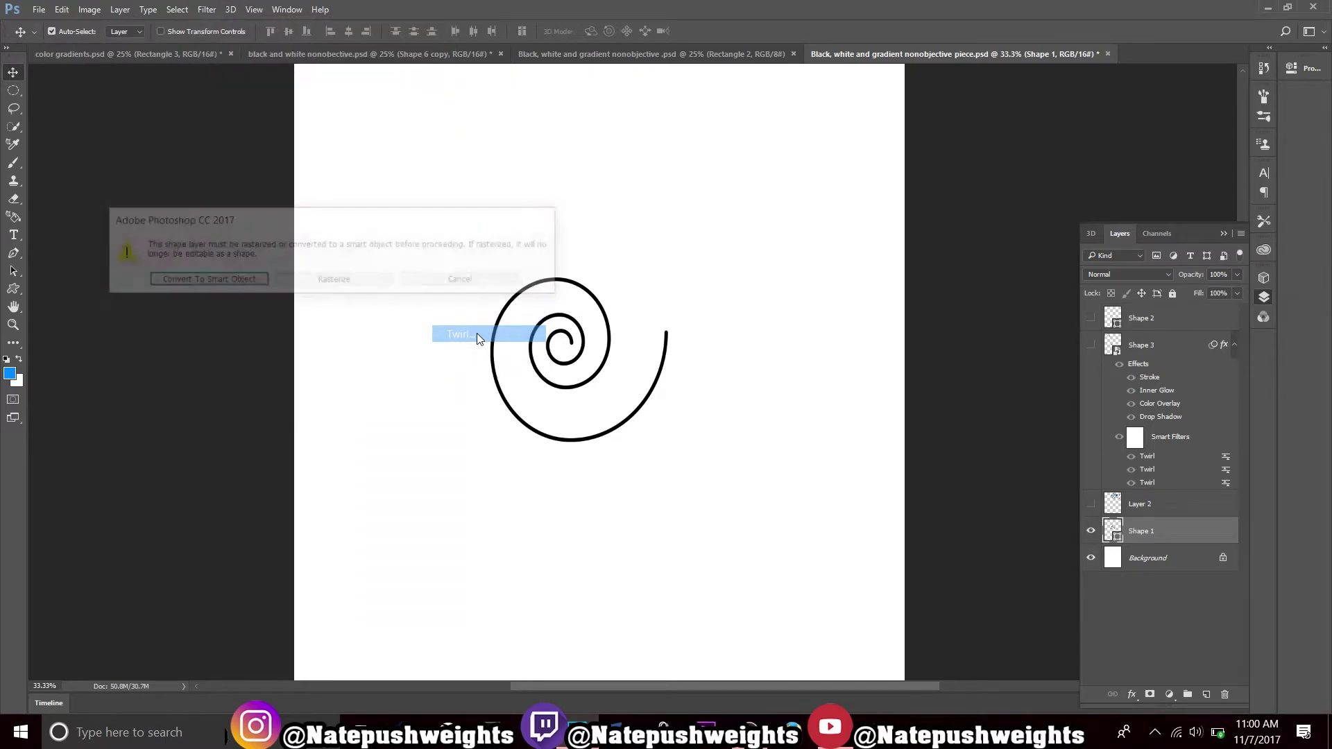
left_click(248, 276)
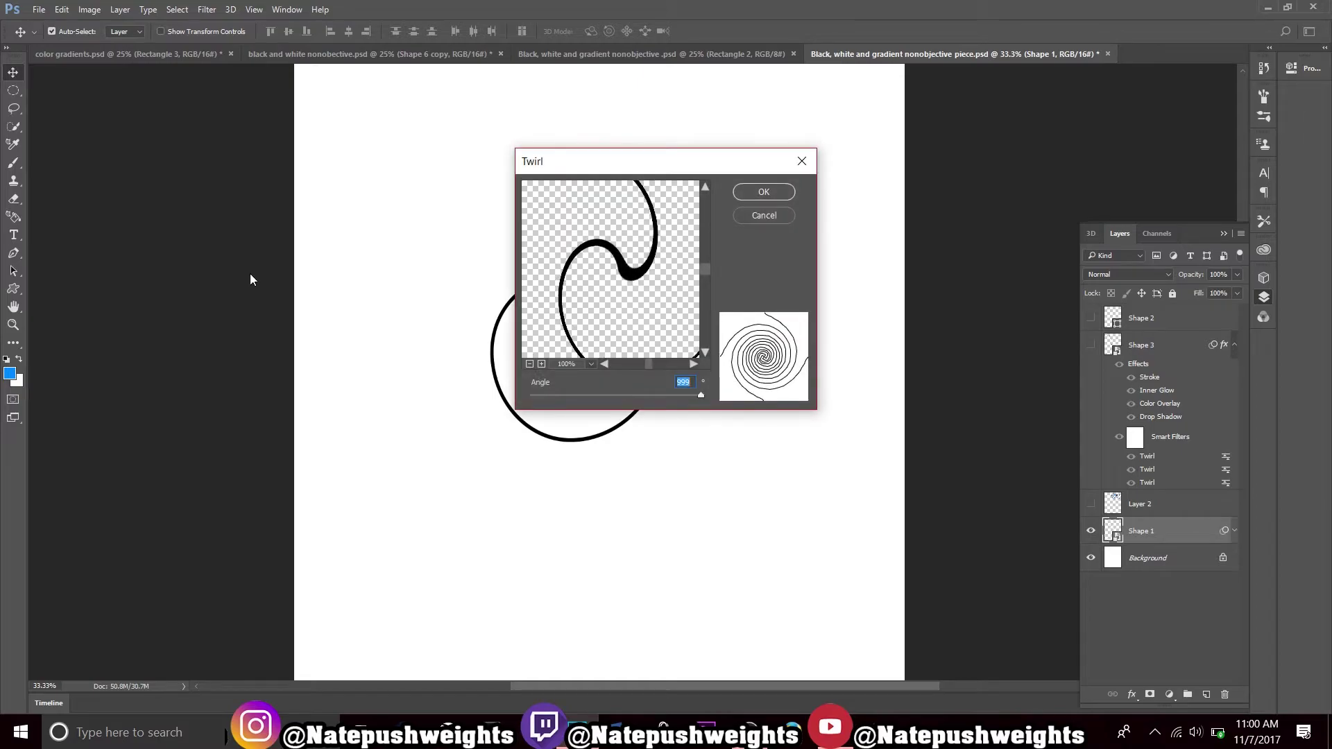
- Shrink the Twirl preview to 12.5%, lower the twirl angle slightly and apply the filter to the Shape 1 spiral
left_click(530, 364)
left_click(528, 364)
left_click(529, 364)
left_click(529, 363)
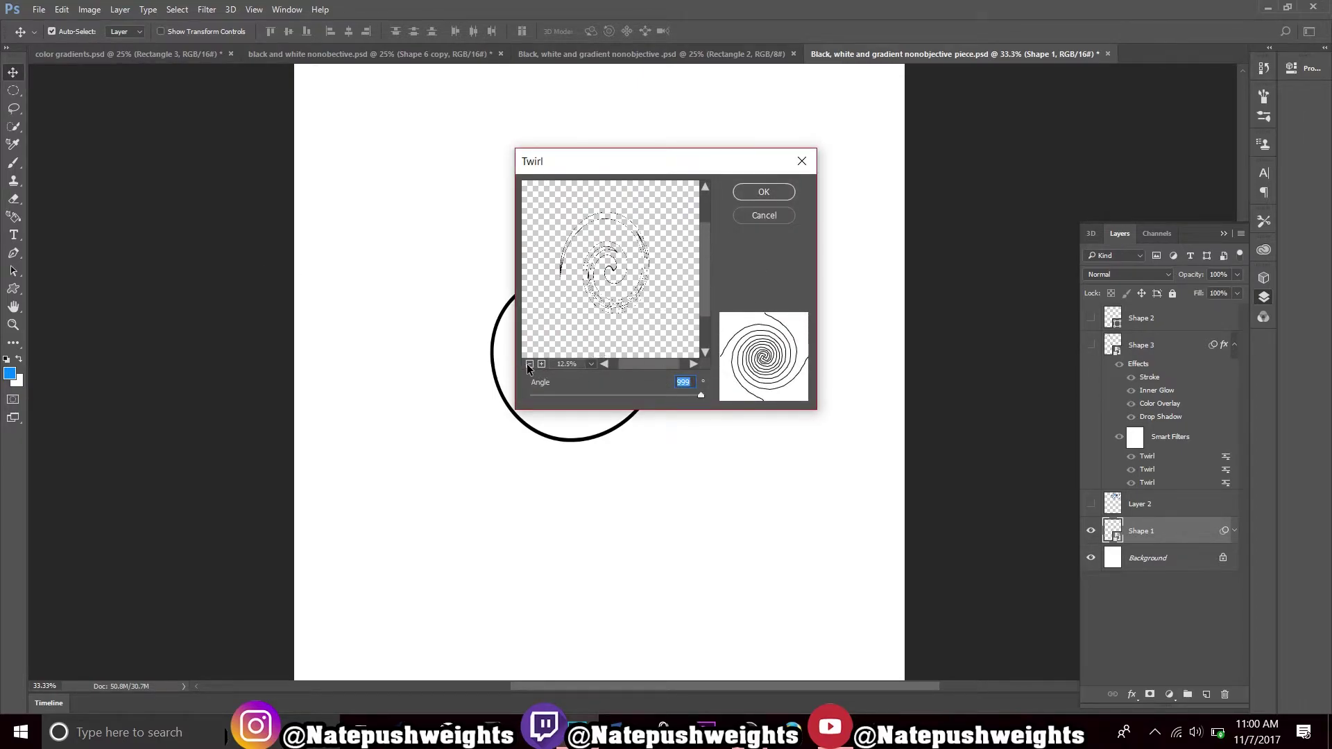
mouse_move(684, 394)
left_mouse_down()
mouse_move(530, 402)
mouse_move(724, 401)
mouse_move(634, 397)
mouse_move(679, 396)
left_mouse_up()
left_click(761, 193)
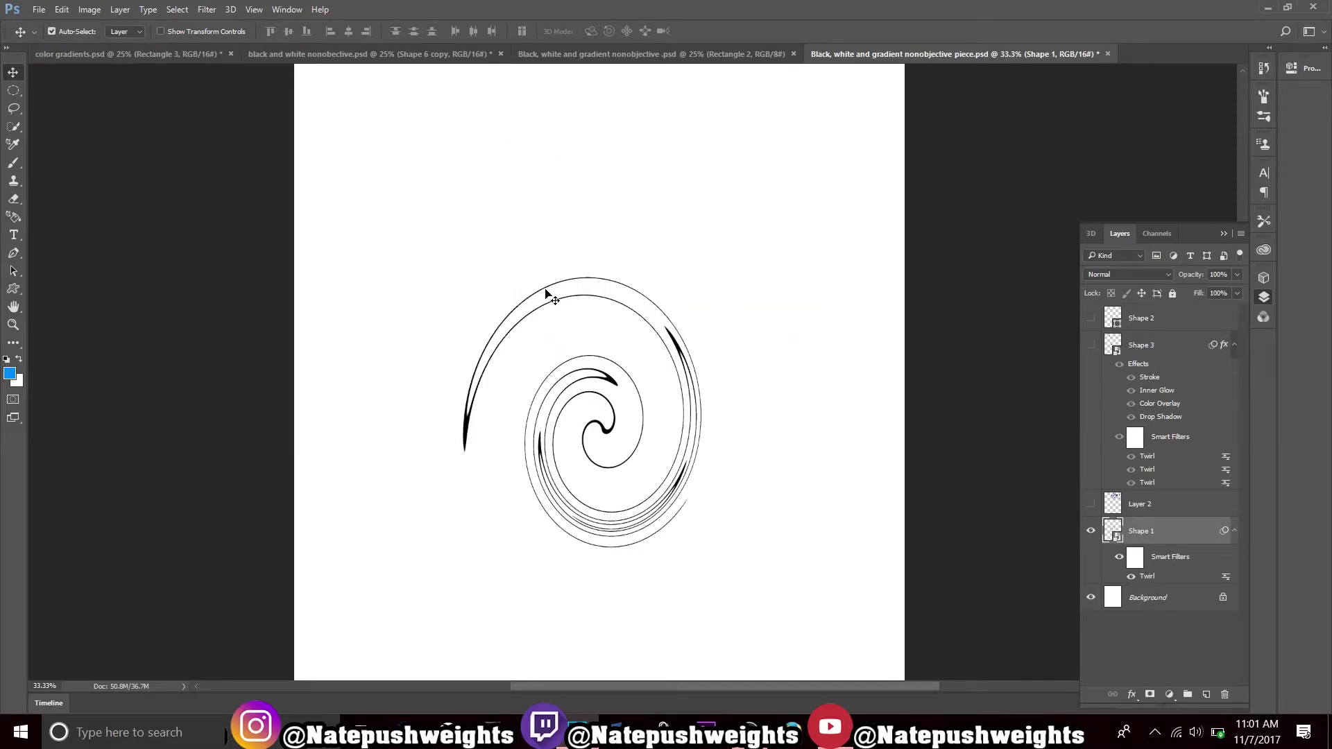
left_click(552, 295)
left_click(62, 9)
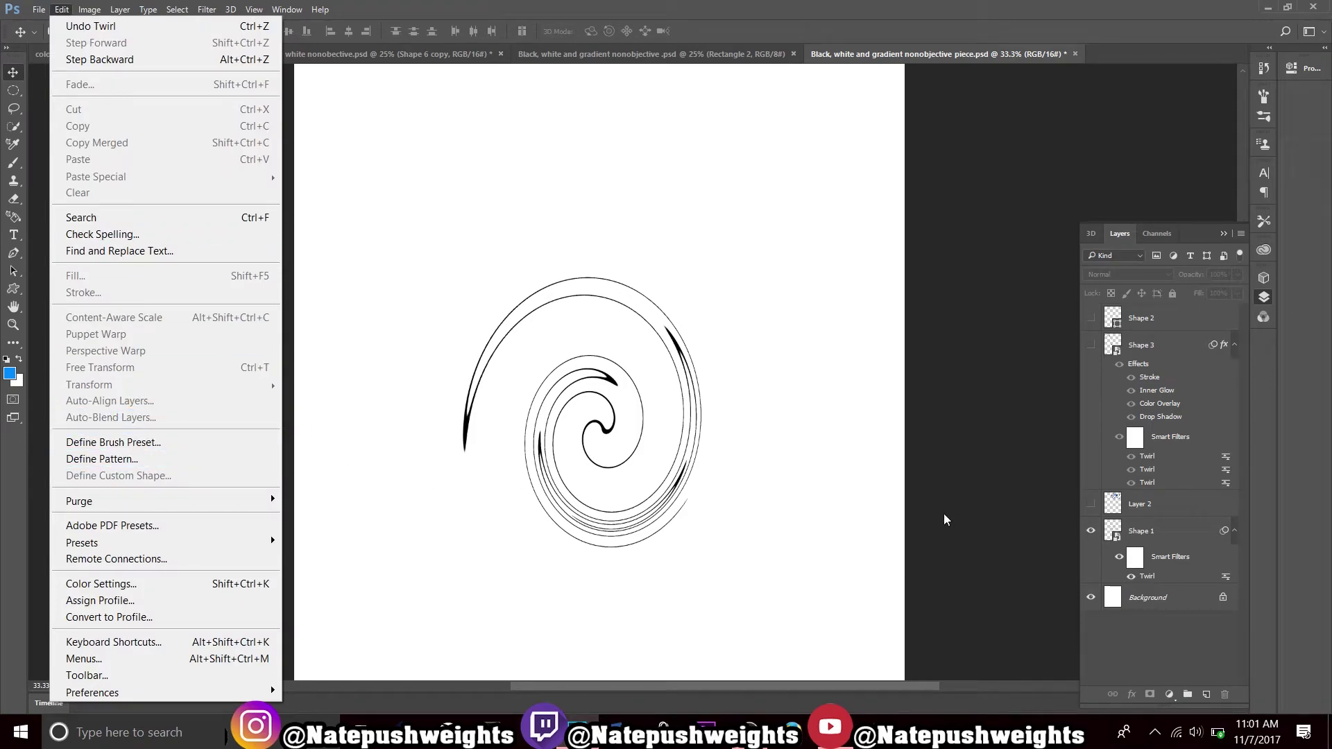
left_click(666, 500)
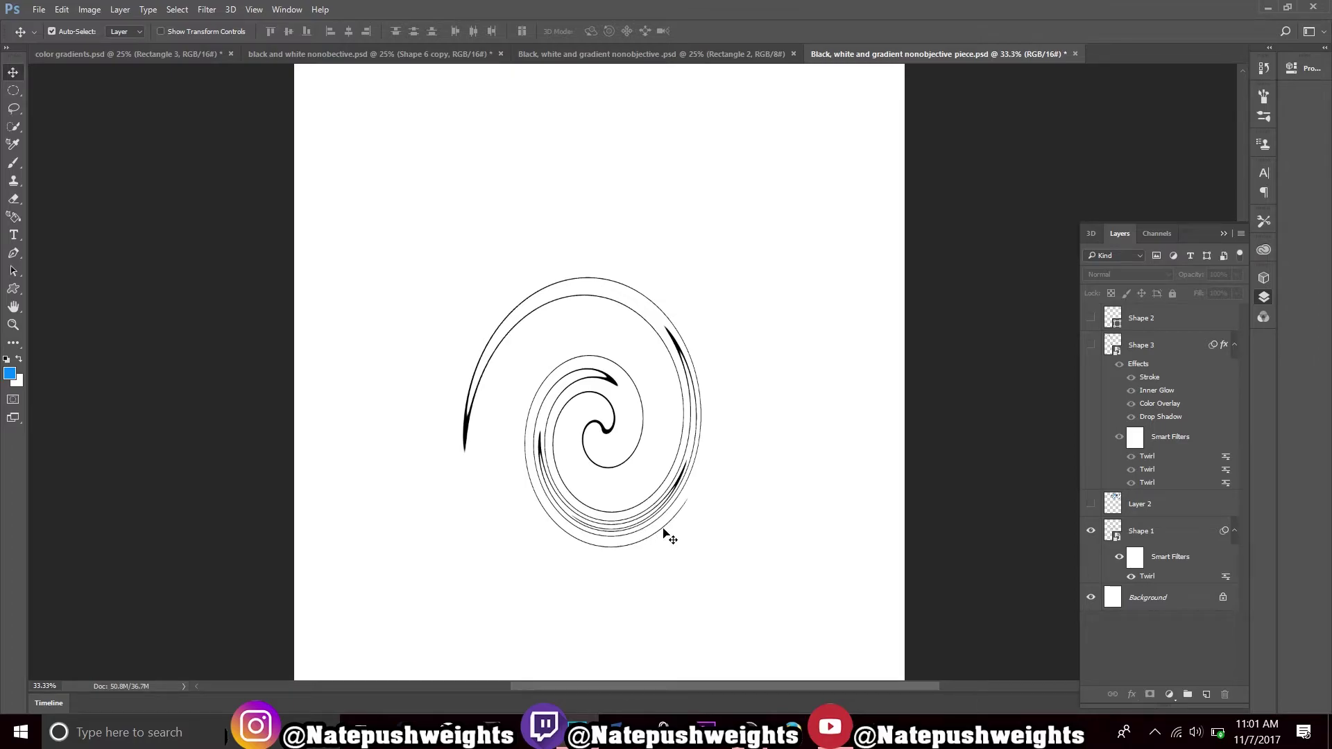
- Rotate the spiral on the Shape 1 layer counterclockwise by about 106 degrees and commit the transform
left_click(1090, 532)
left_click(1205, 545)
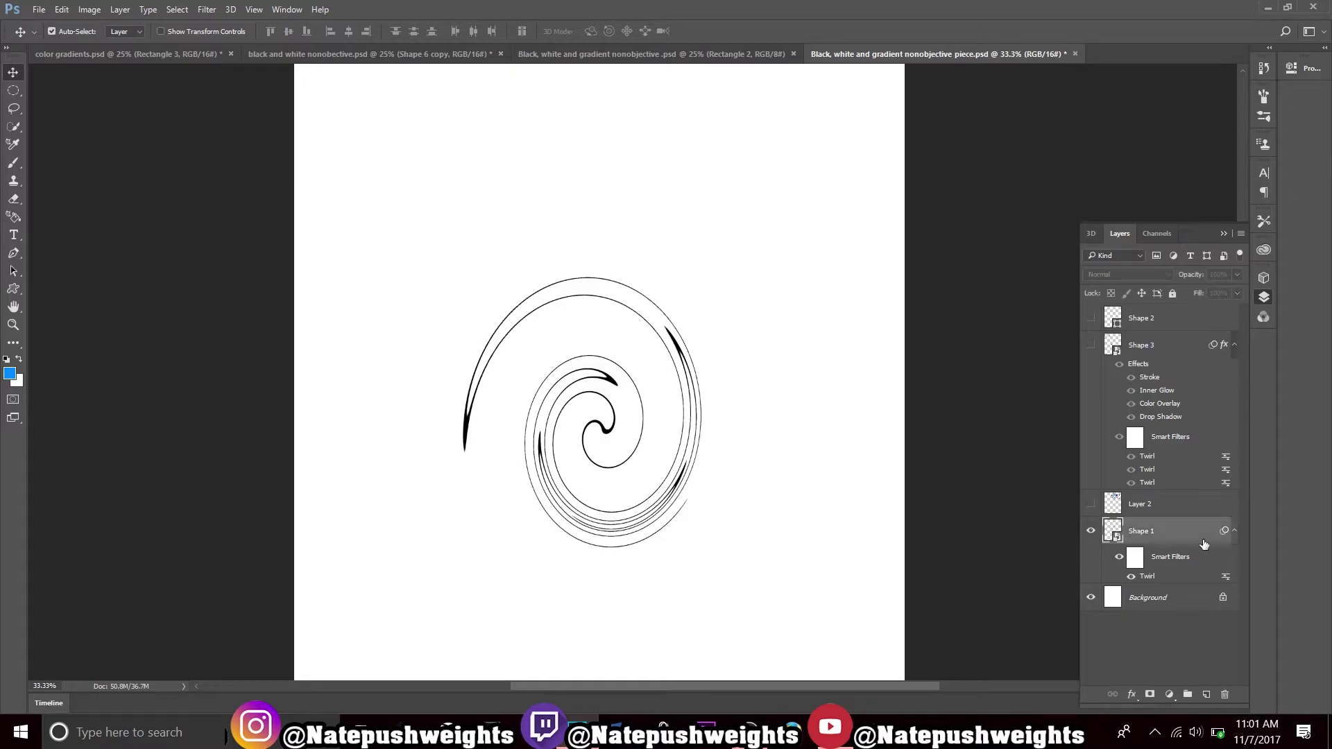
left_click(62, 9)
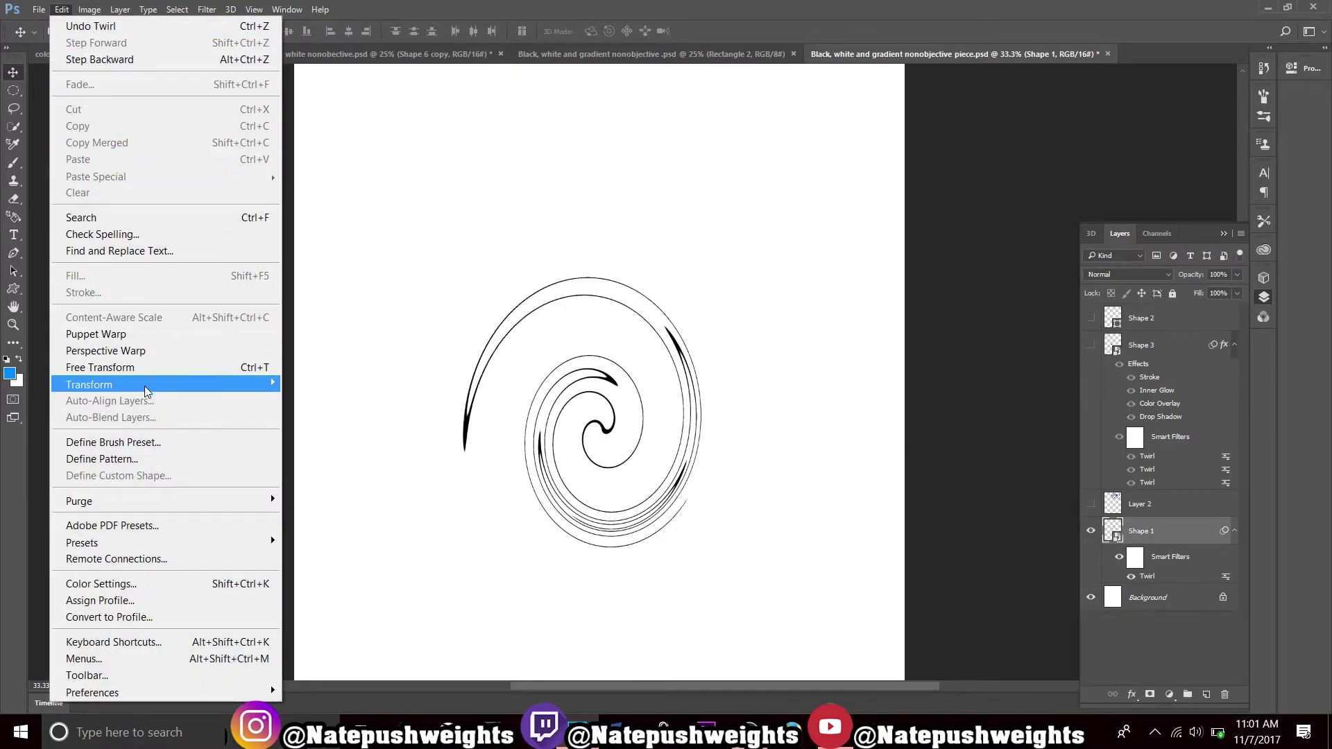
mouse_move(147, 390)
left_click(419, 425)
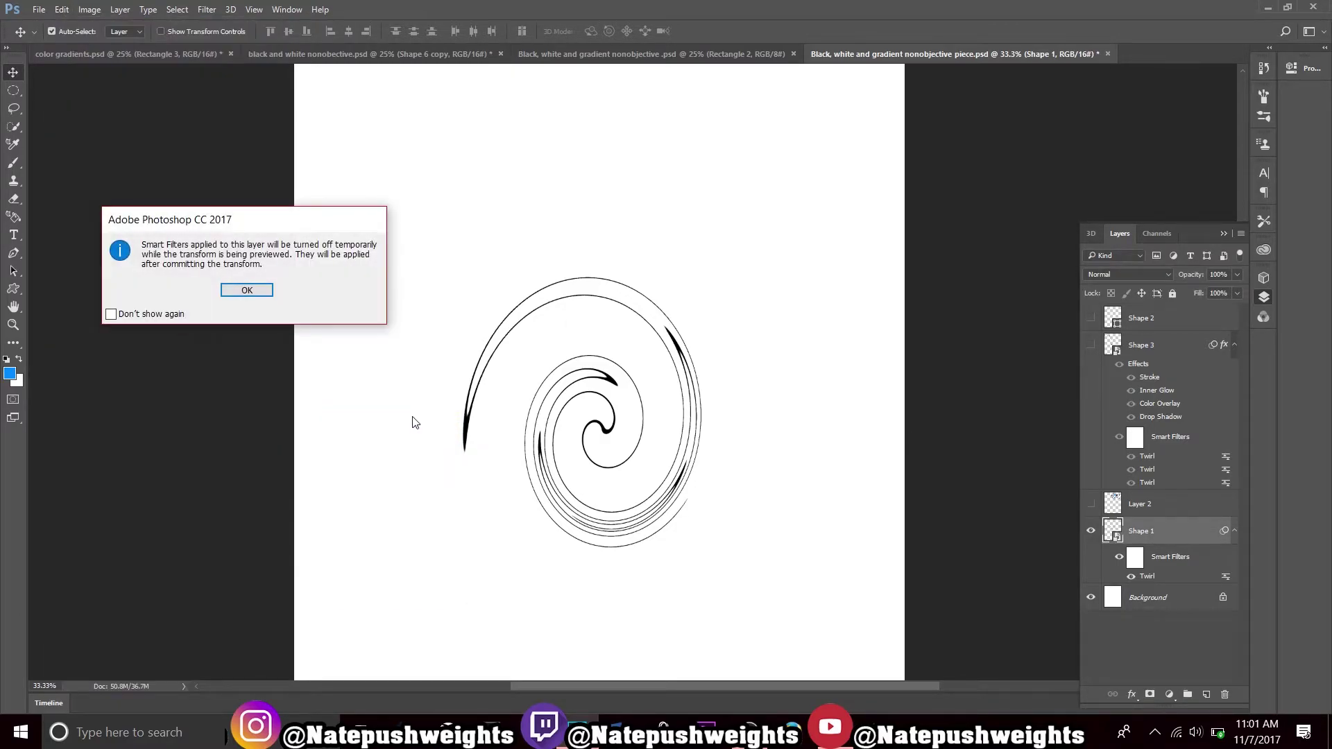
left_click(235, 290)
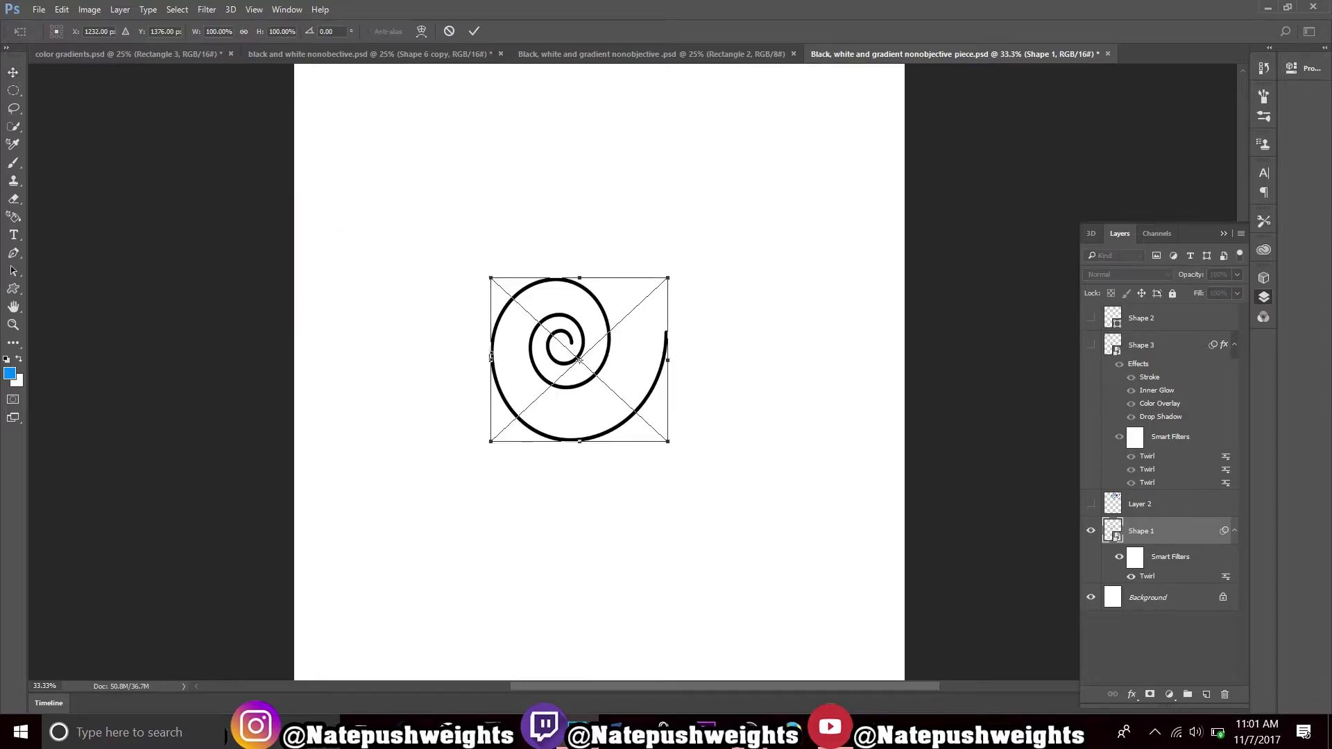
left_click_drag(667, 277, 387, 238)
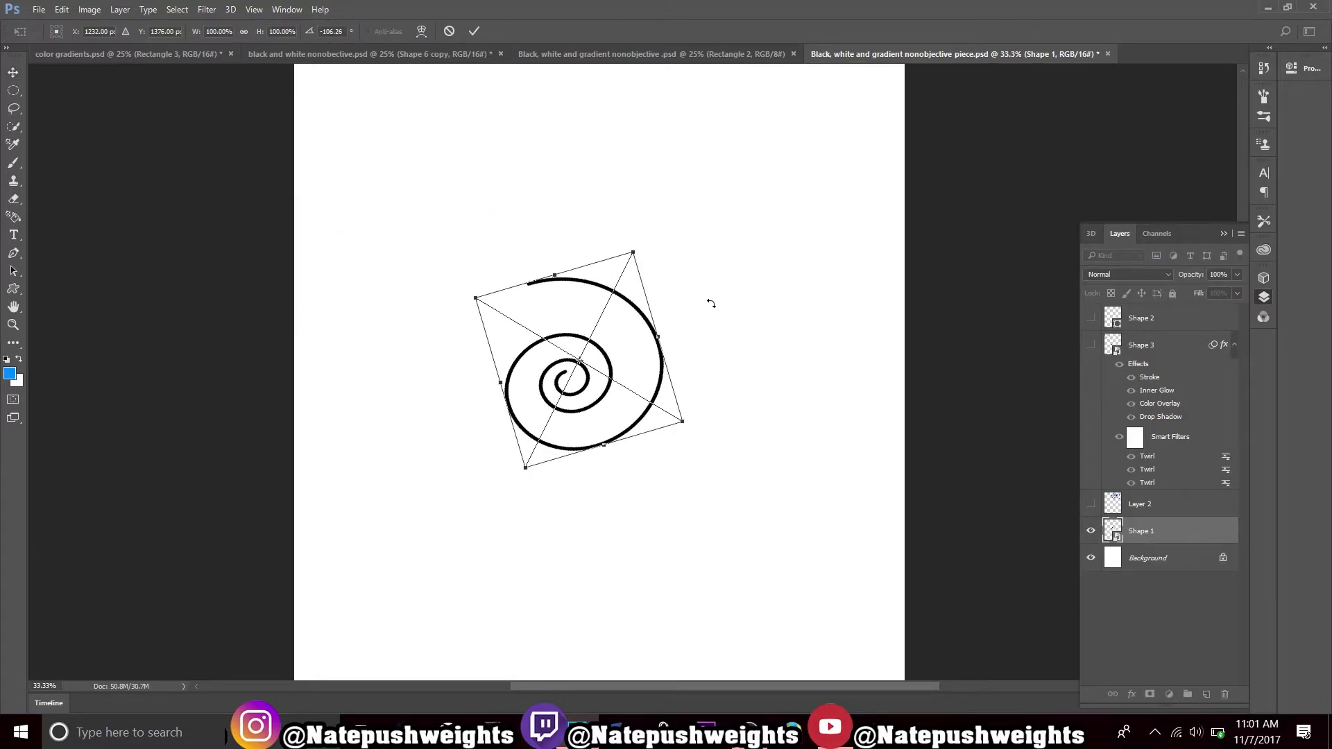
left_click(471, 32)
- Start a second Twirl filter on the rotated Shape 1 spiral with the preview reduced to 12.5%
left_click(206, 10)
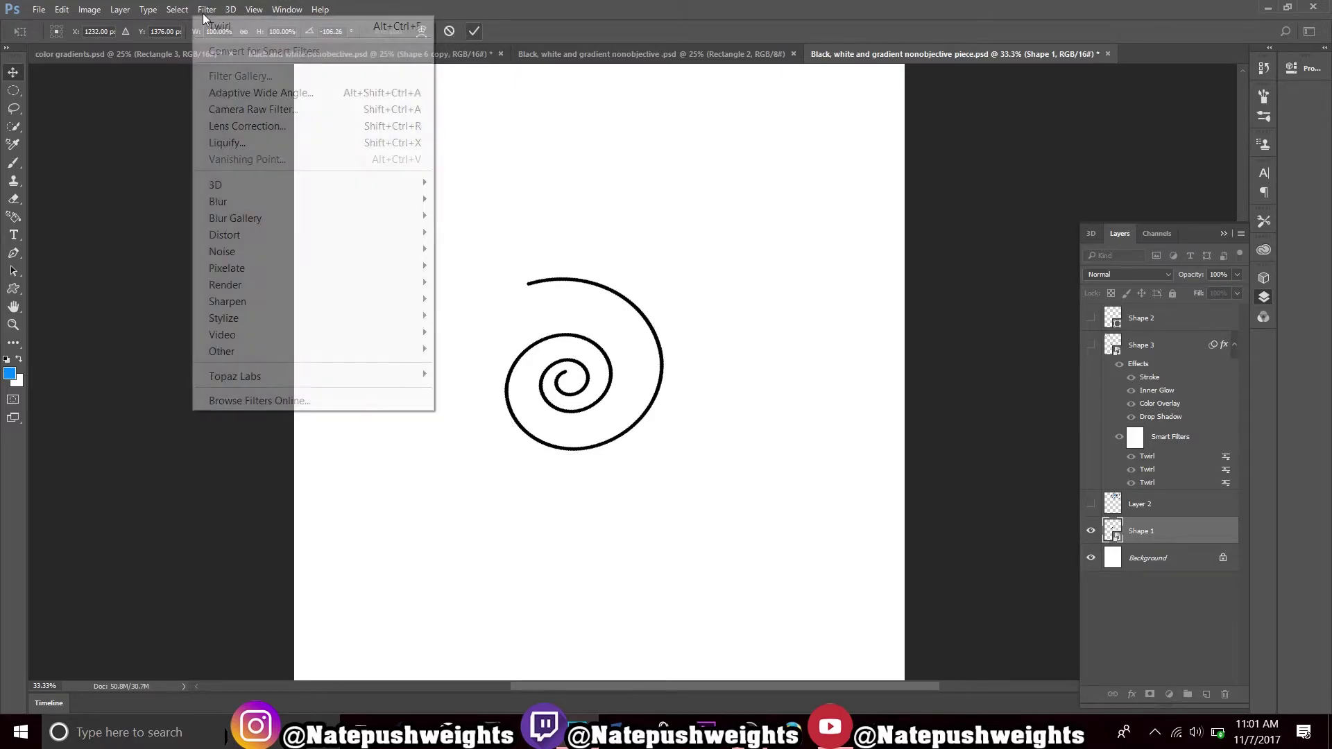
left_click(237, 28)
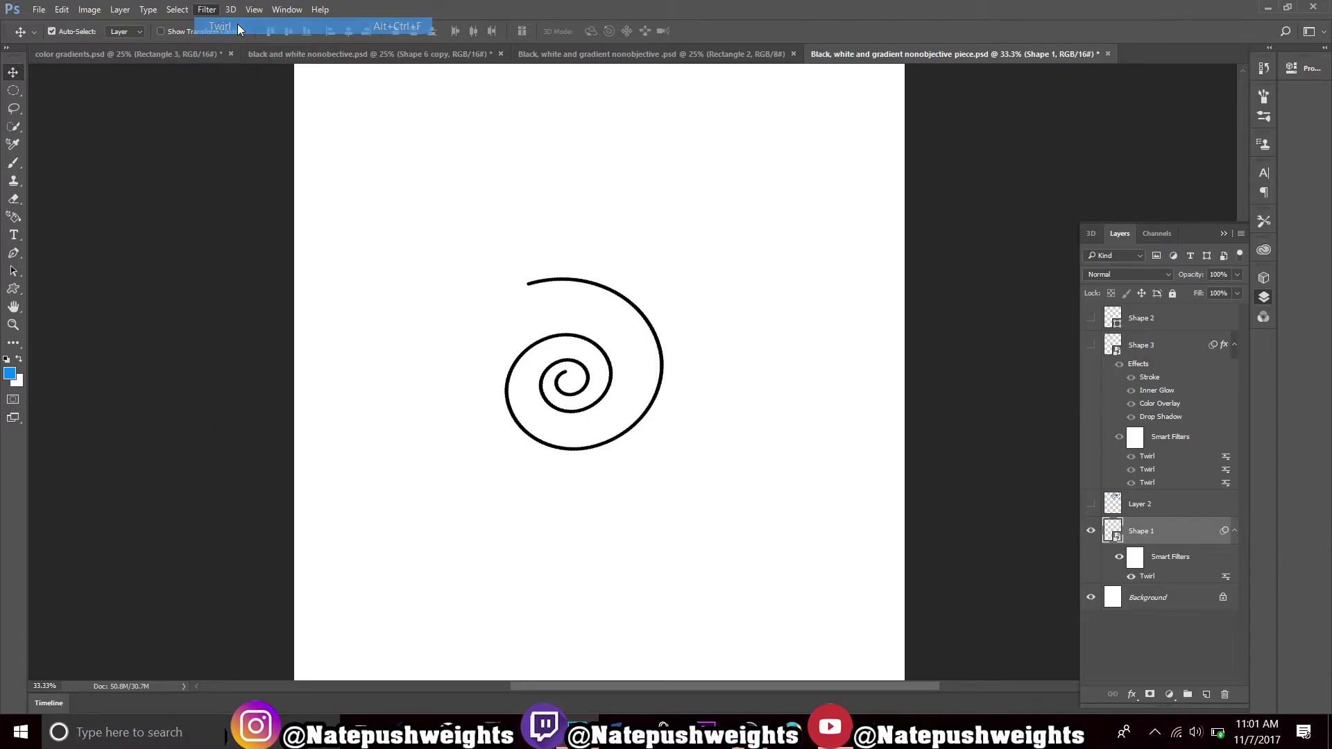
left_click(530, 363)
left_click(530, 363)
left_click(530, 364)
left_click(530, 365)
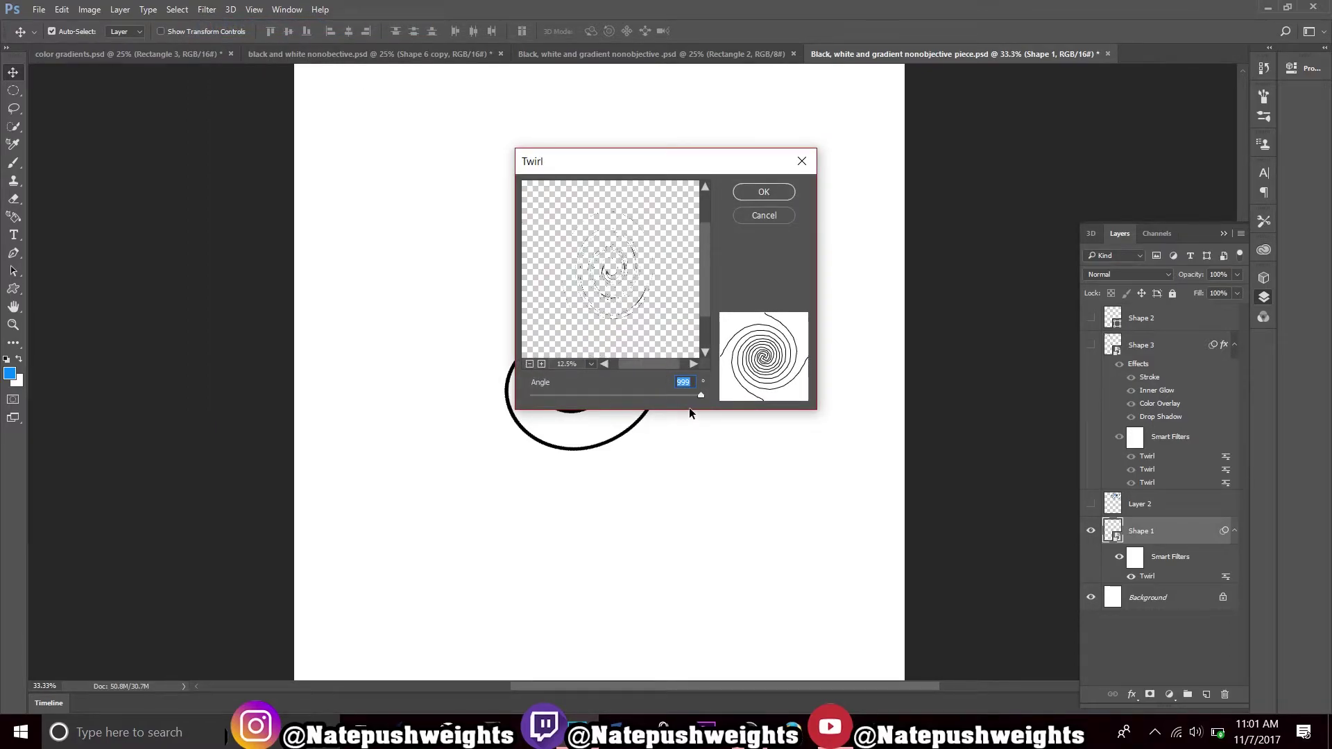
- Try several Twirl angles on the spiral, including 779, -241 and about 850 degrees, in an enlarged 25% preview
mouse_move(700, 395)
left_mouse_down()
mouse_move(602, 395)
mouse_move(718, 406)
mouse_move(682, 395)
left_mouse_up()
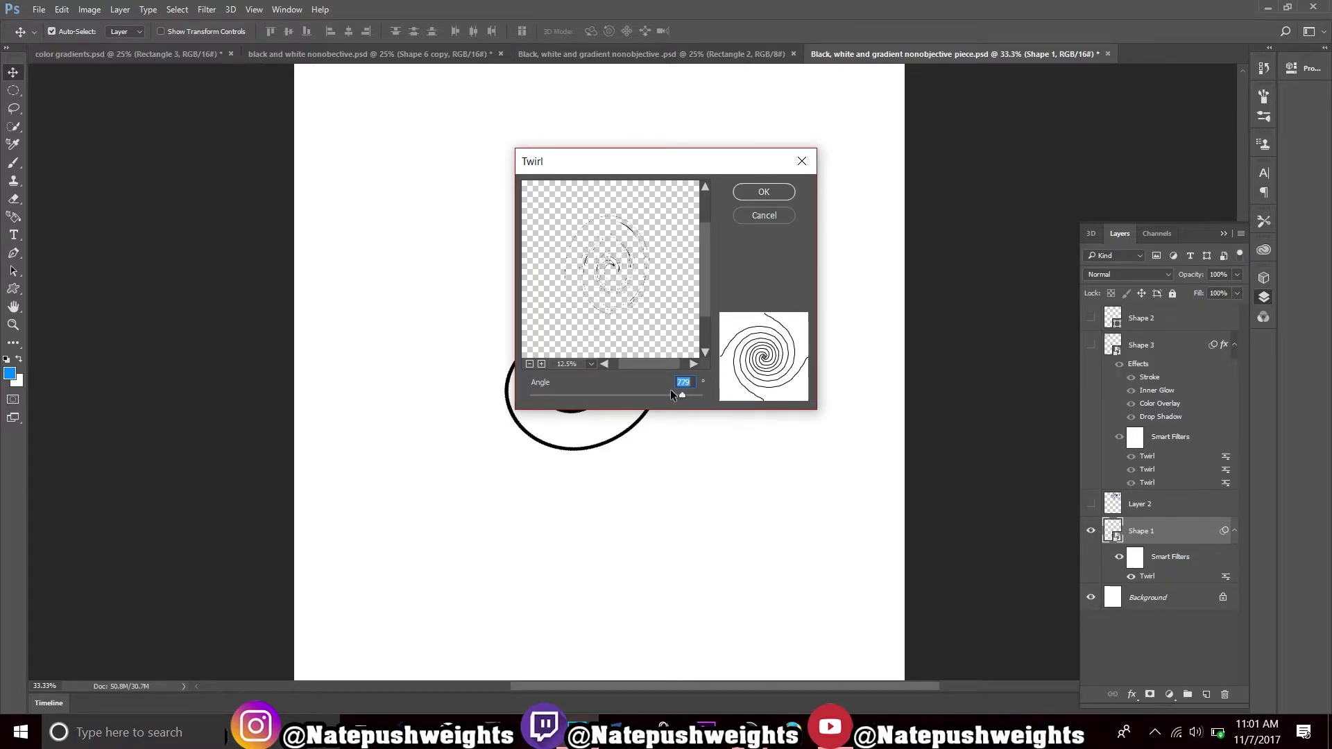
left_click(542, 363)
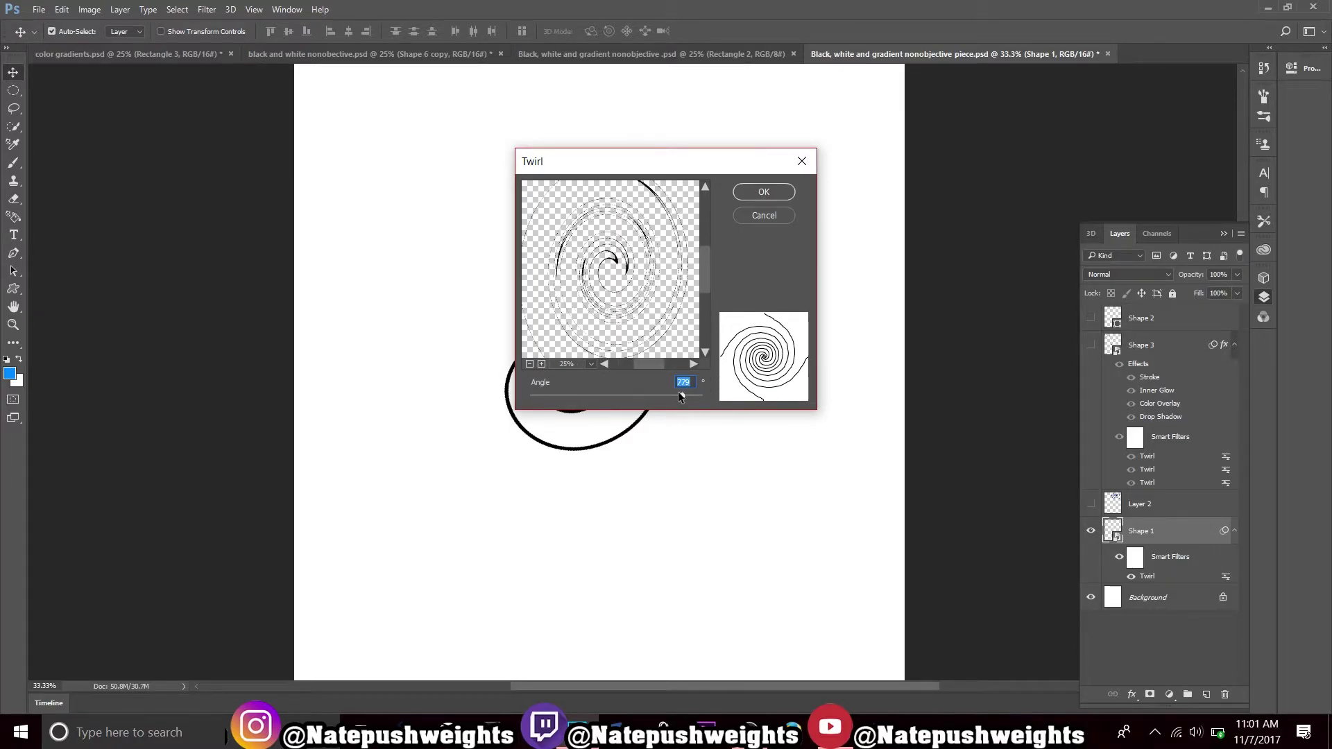
left_click_drag(614, 283, 630, 331)
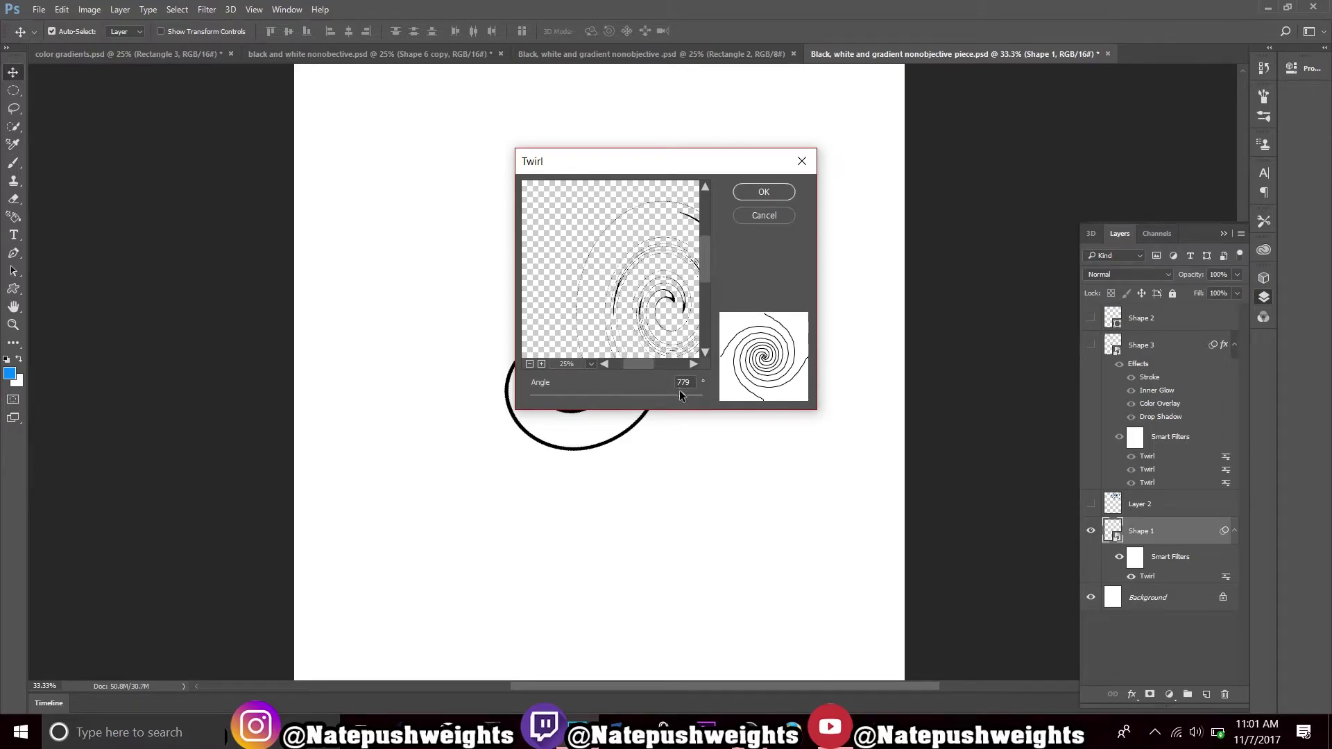
mouse_move(689, 394)
left_mouse_down()
mouse_move(702, 394)
mouse_move(689, 395)
left_mouse_up()
key("ctrl+z")
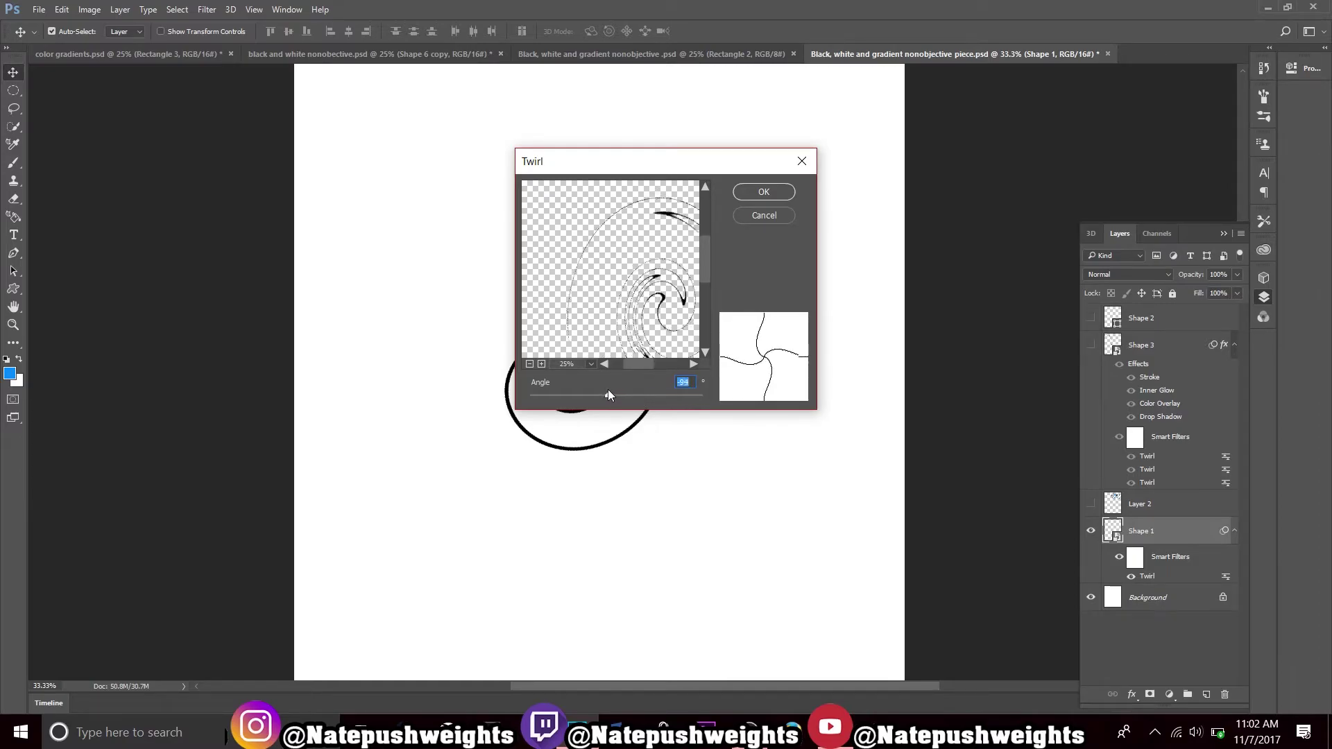
left_click(595, 395)
left_click(880, 393)
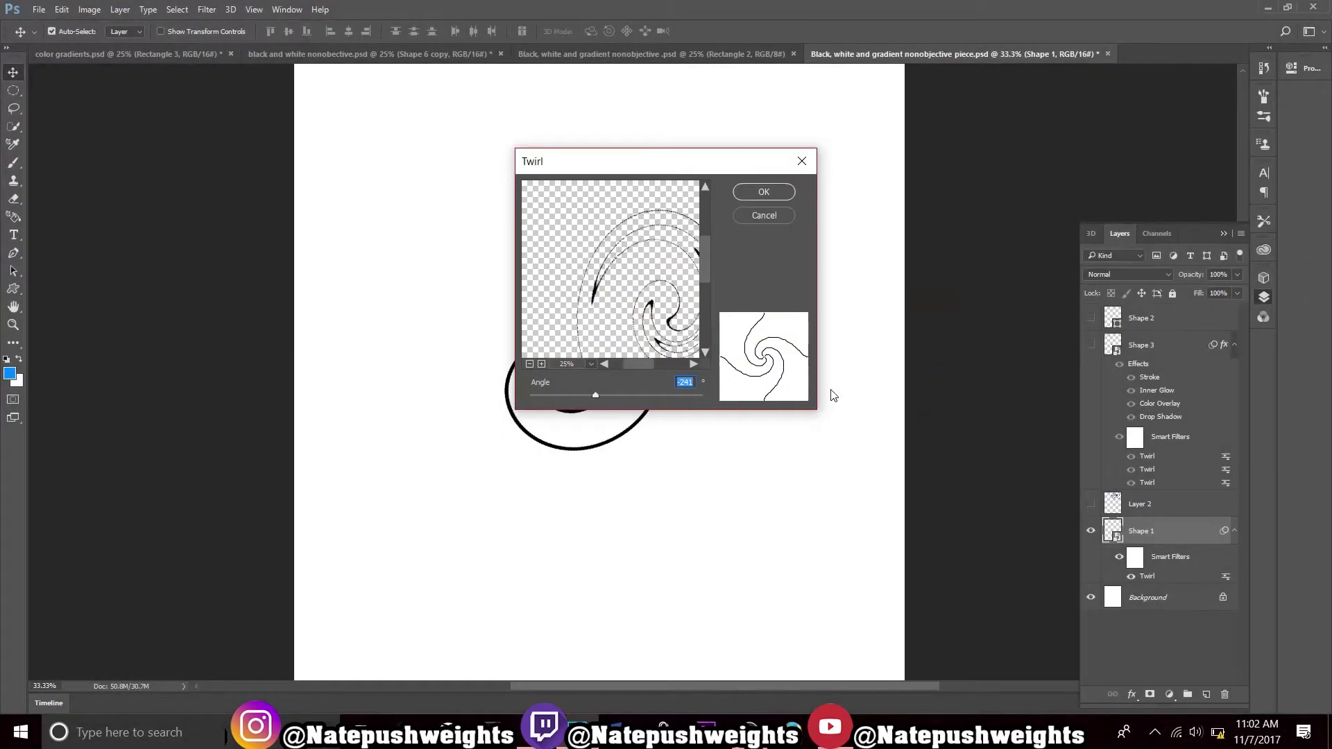
left_click_drag(596, 393, 689, 400)
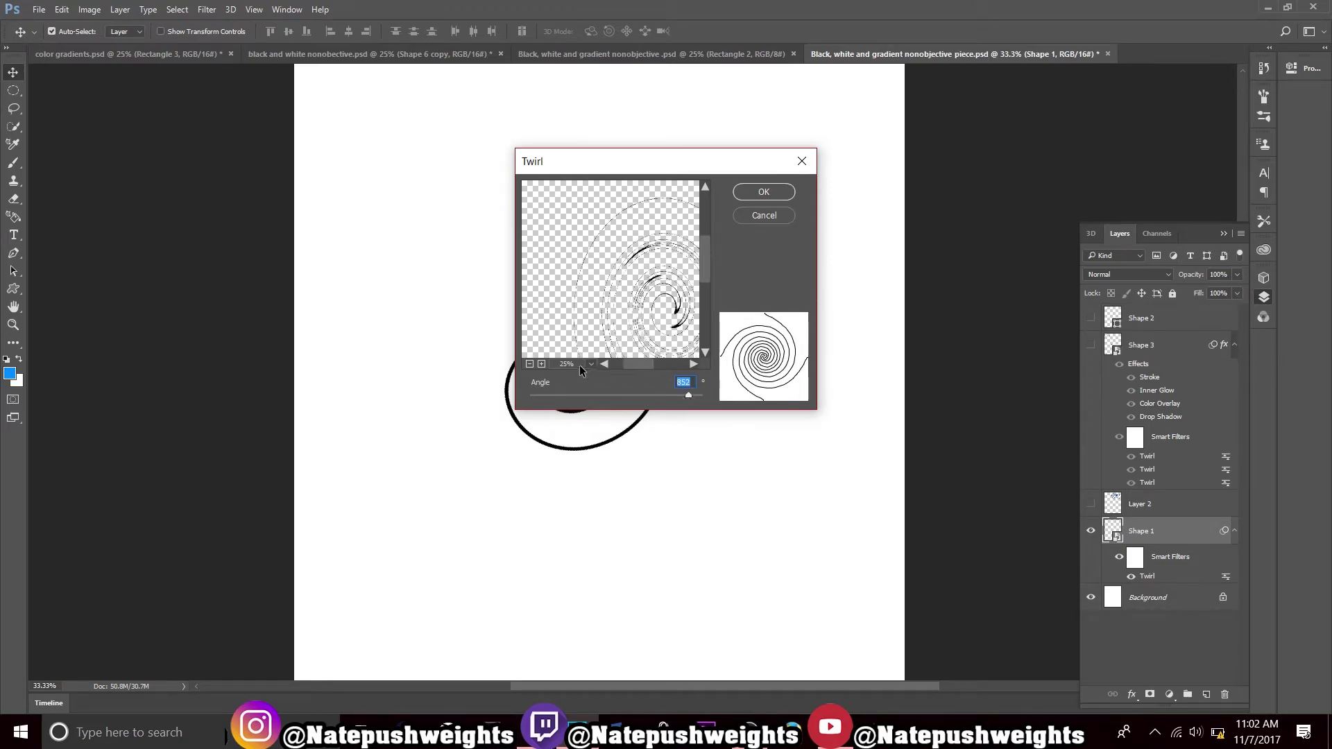
- Set the second Twirl's angle to about 273 degrees and apply it to the Shape 1 spiral
left_click(530, 363)
mouse_move(634, 394)
left_mouse_down()
mouse_move(561, 391)
mouse_move(638, 394)
left_mouse_up()
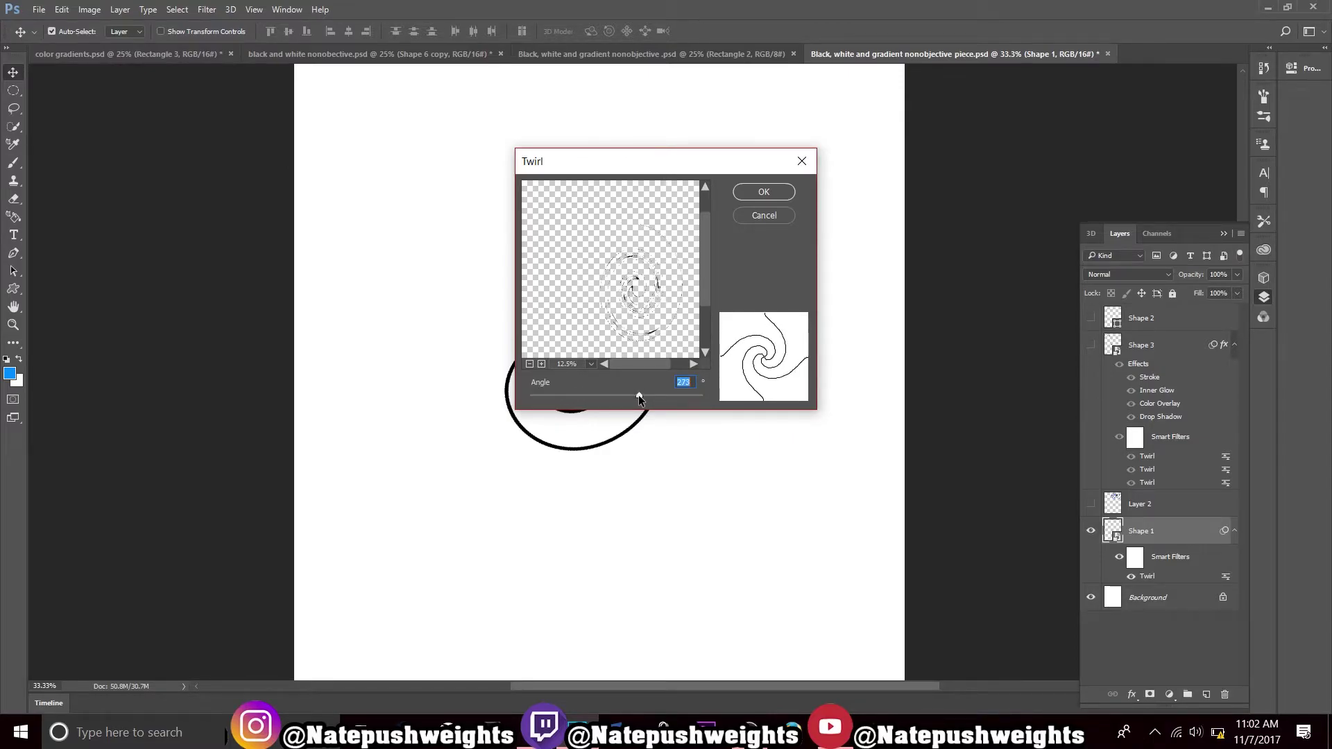
left_click(764, 193)
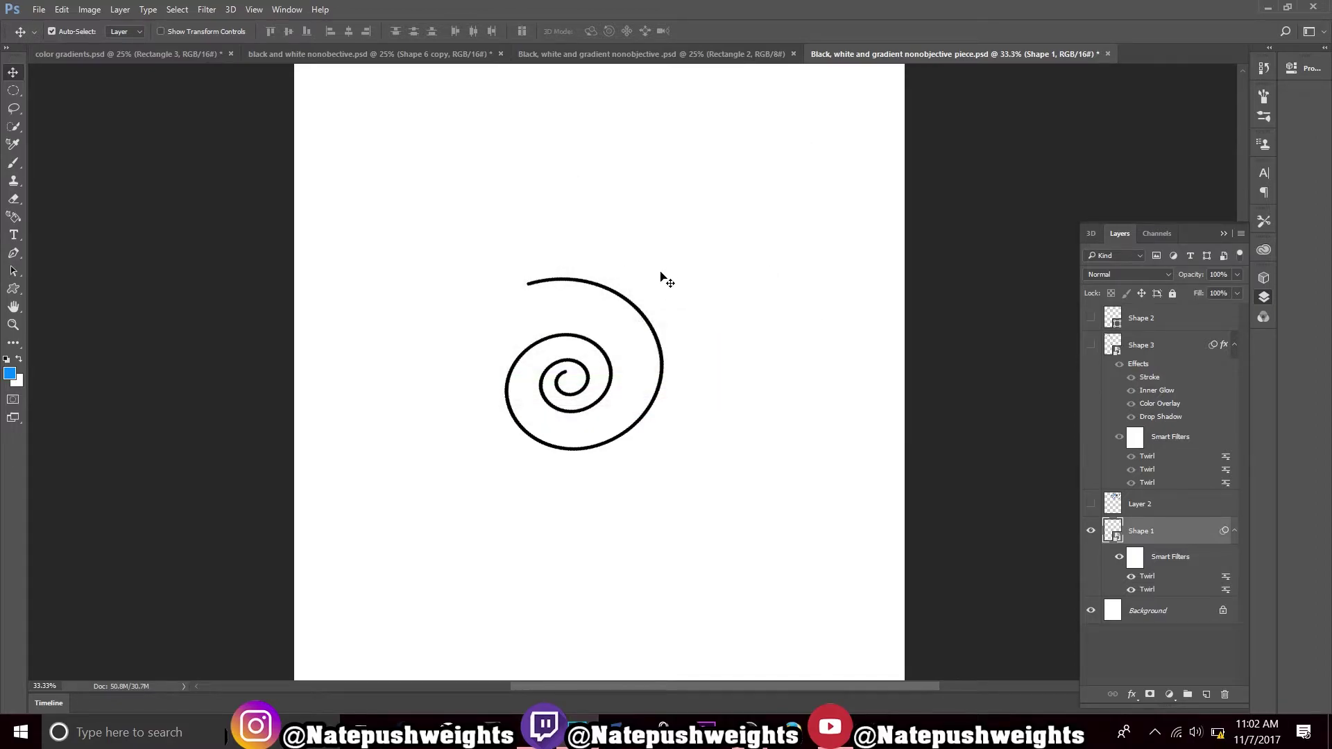
- Show Layer 2, Shape 3 and Shape 2, and move the twirled black spiral to the canvas's left side beside the blue tip
left_click(1090, 503)
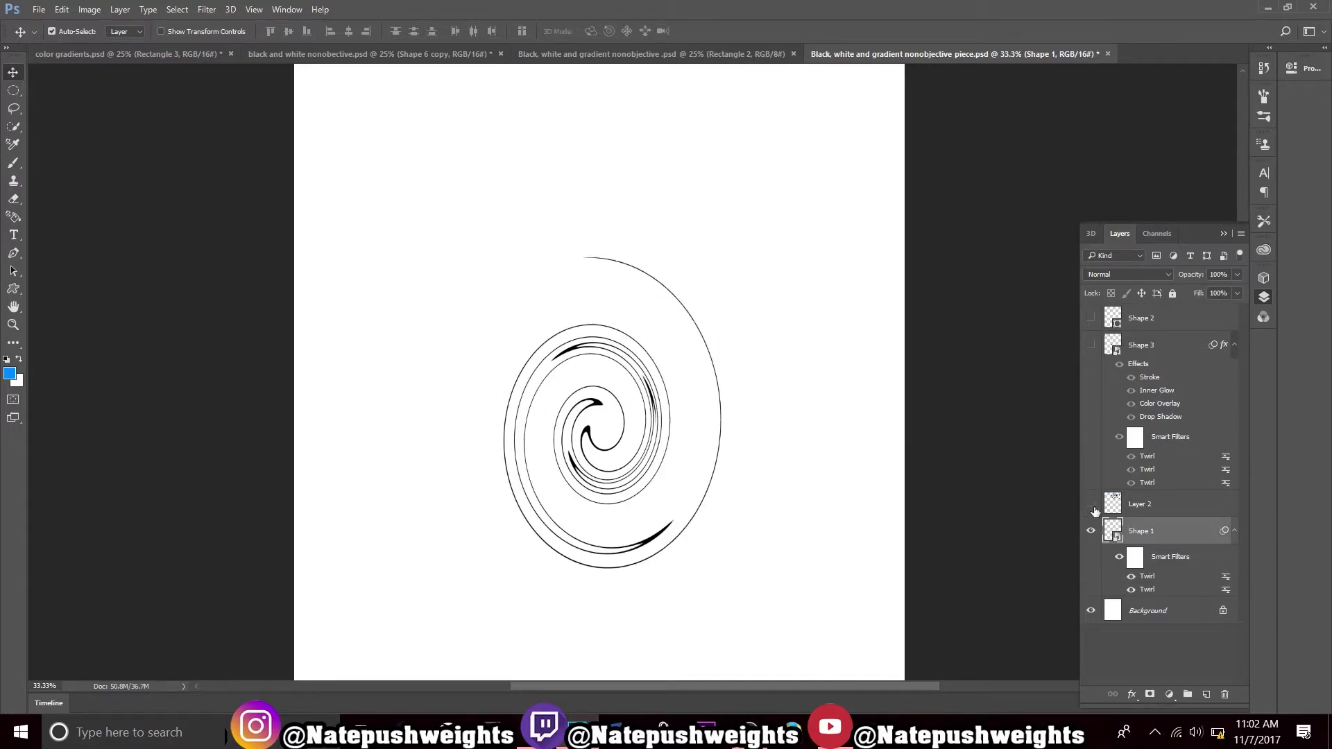
left_click(1090, 344)
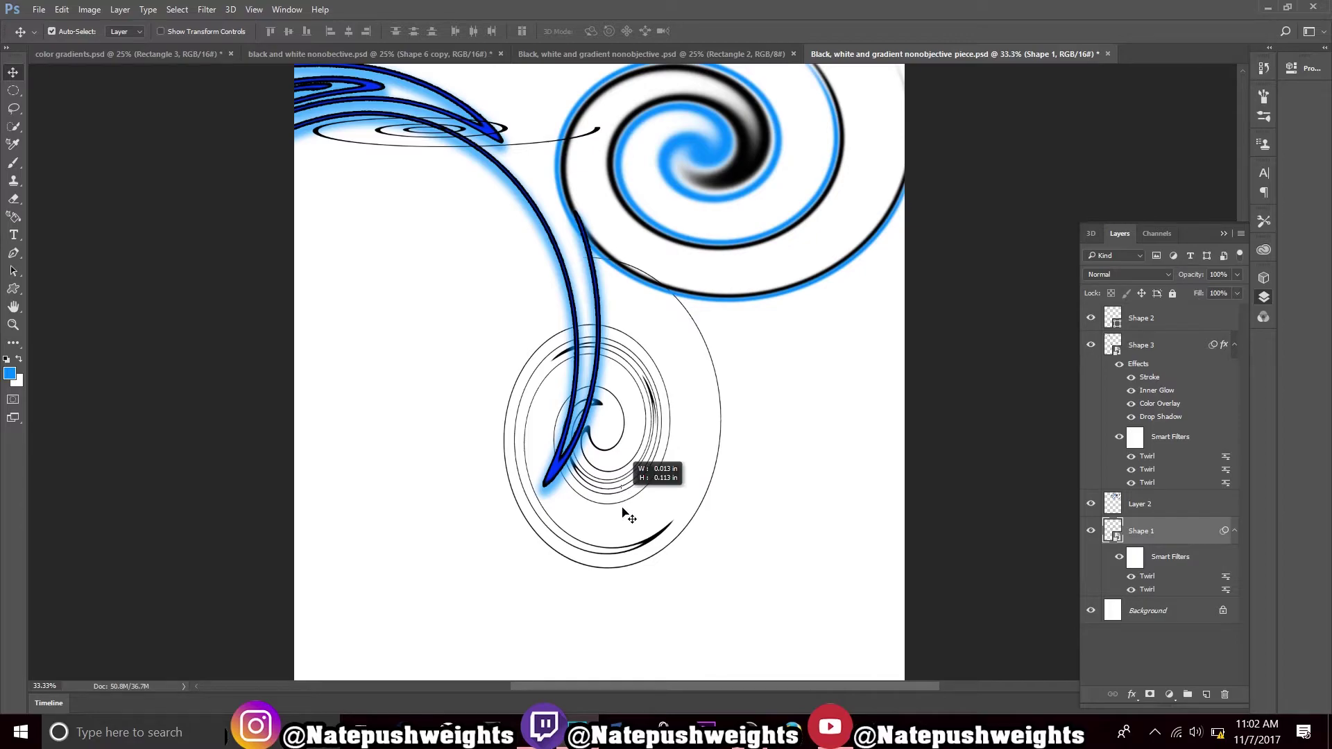
left_click_drag(659, 554, 649, 548)
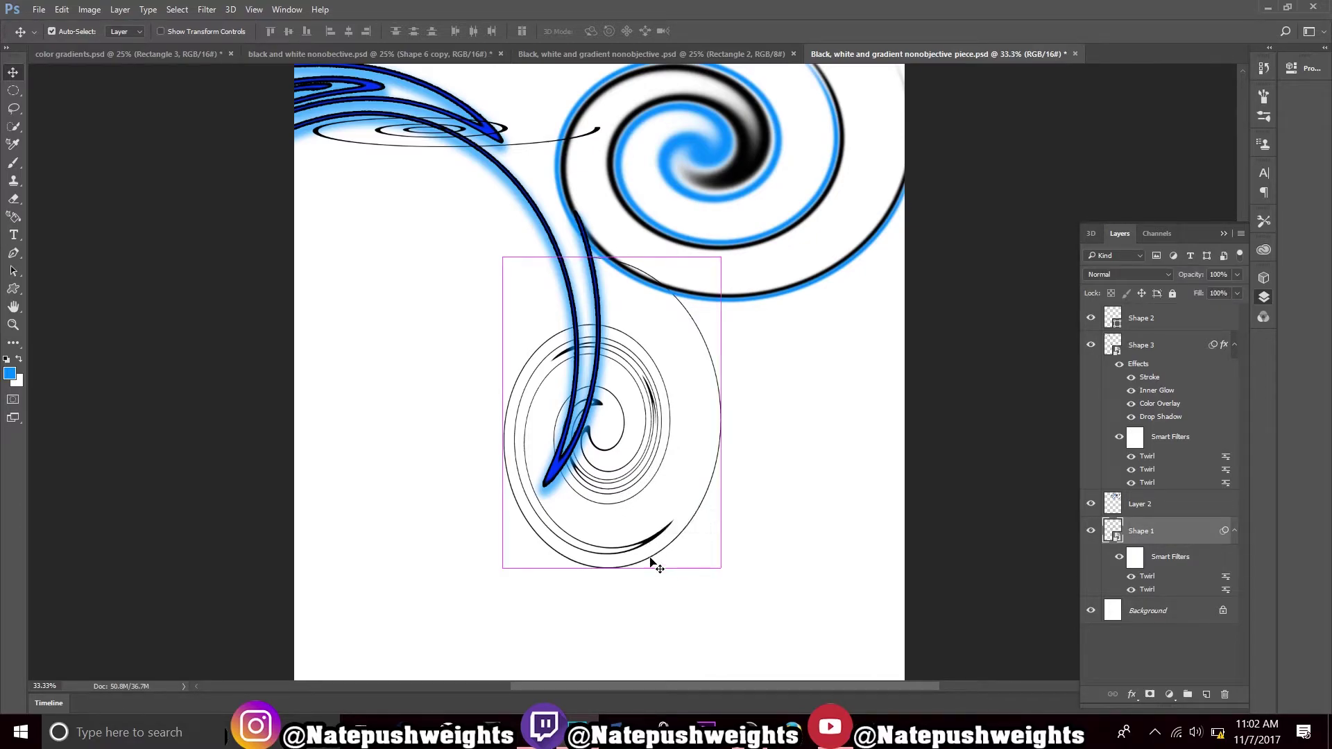
left_click_drag(672, 496, 478, 528)
scroll(648, 512, "down", 1)
scroll(648, 511, "right", 1)
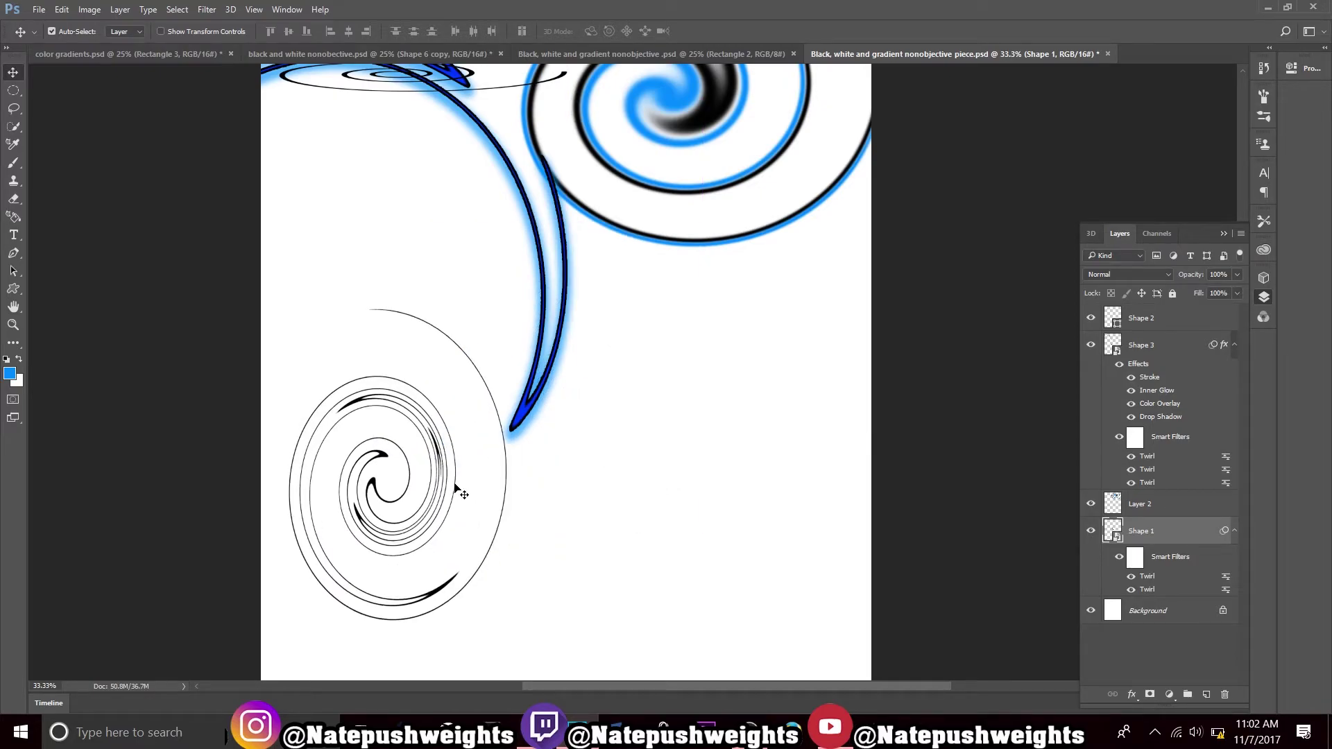
scroll(481, 476, "right", 1)
scroll(544, 467, "down", 1)
scroll(544, 467, "right", 1)
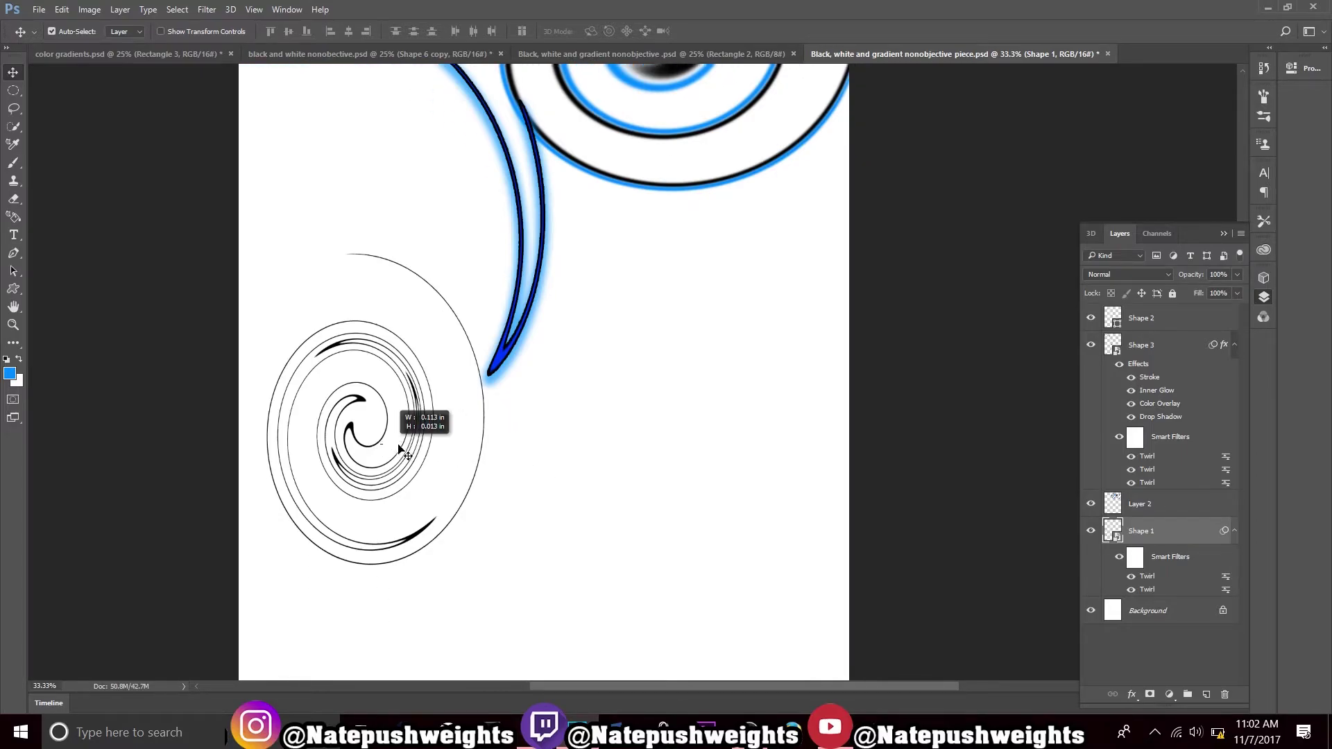
- Save the artwork as a Photoshop file with Maximize Compatibility enabled
left_click(39, 10)
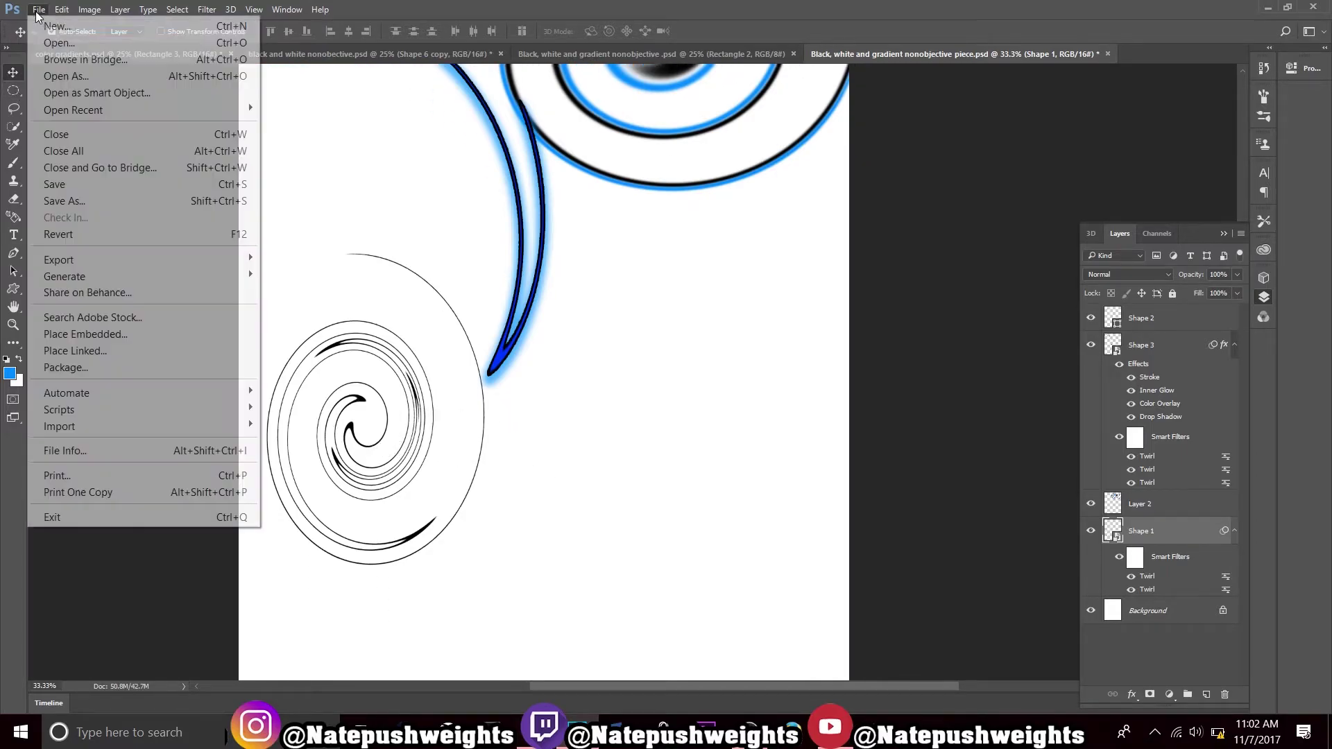
left_click(88, 199)
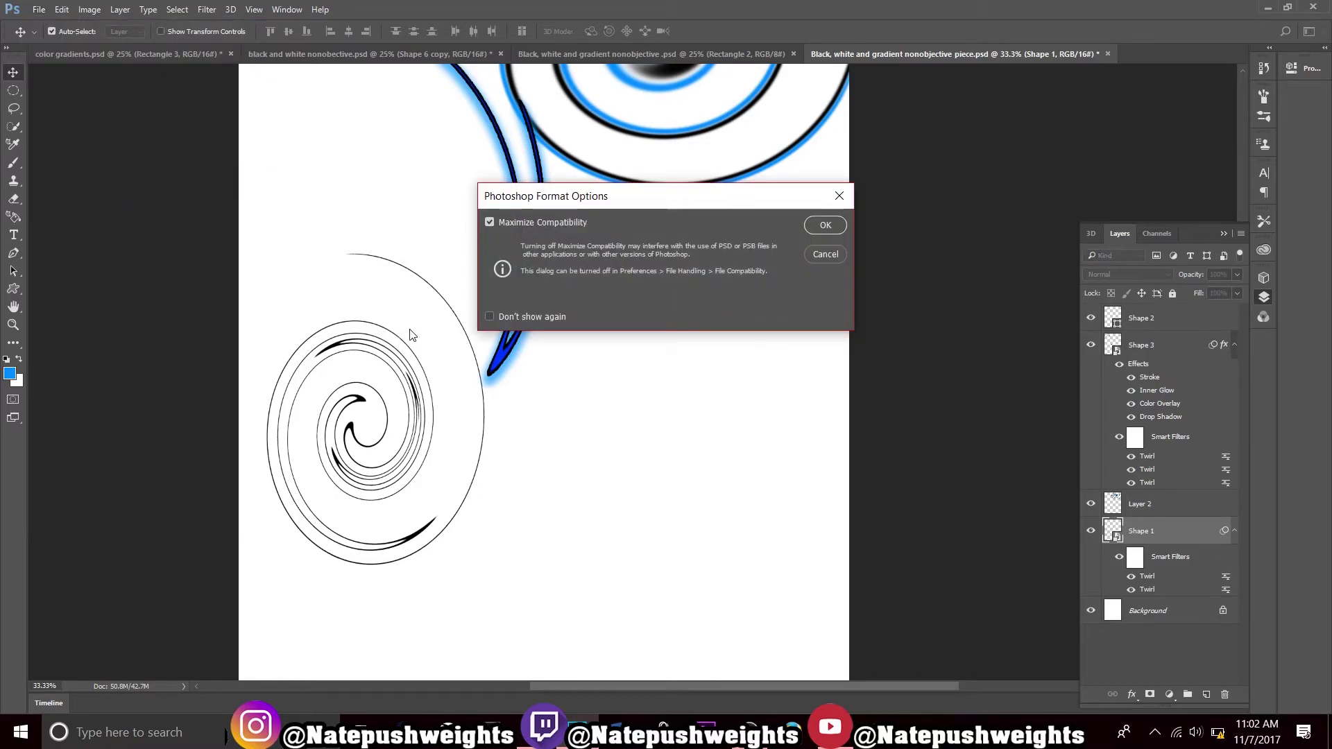
left_click(825, 225)
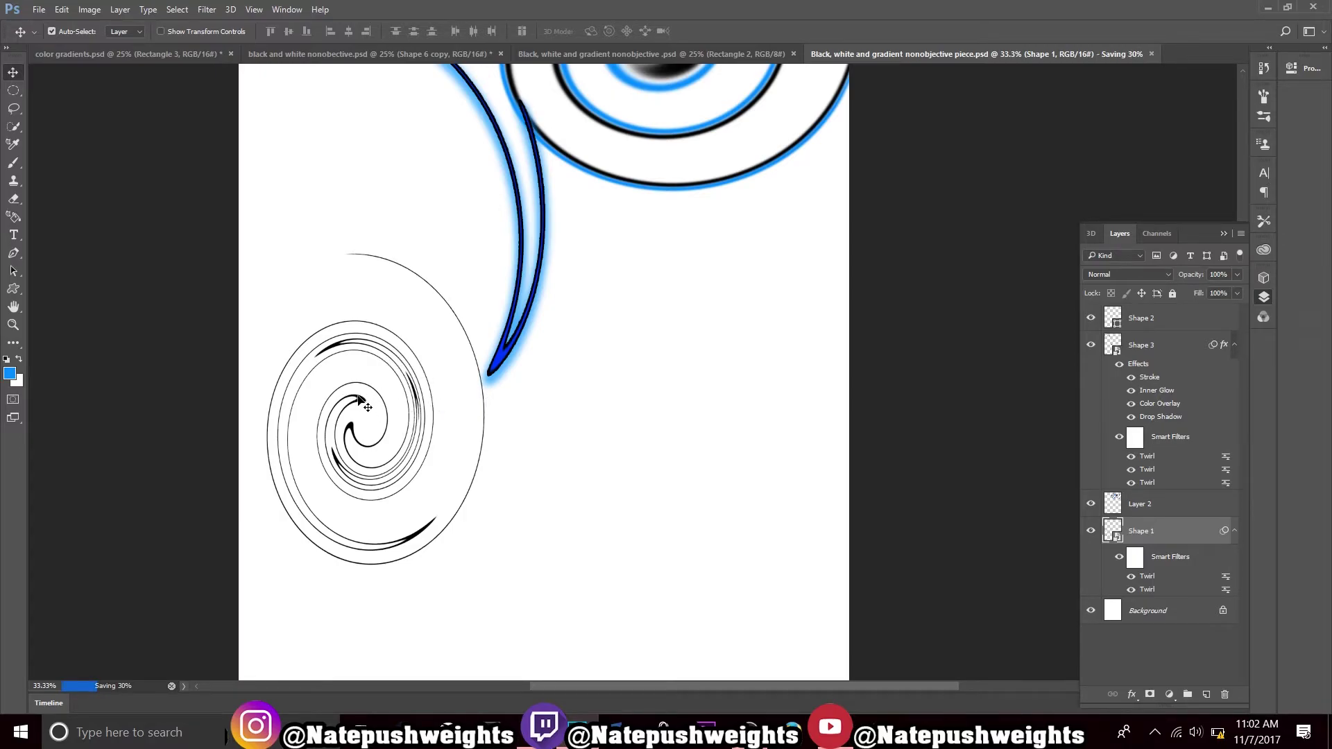
- Reposition the twirled black spiral so its outer arc passes just below the lower tip of the blue shape
left_click(372, 402)
left_click_drag(385, 402, 559, 455)
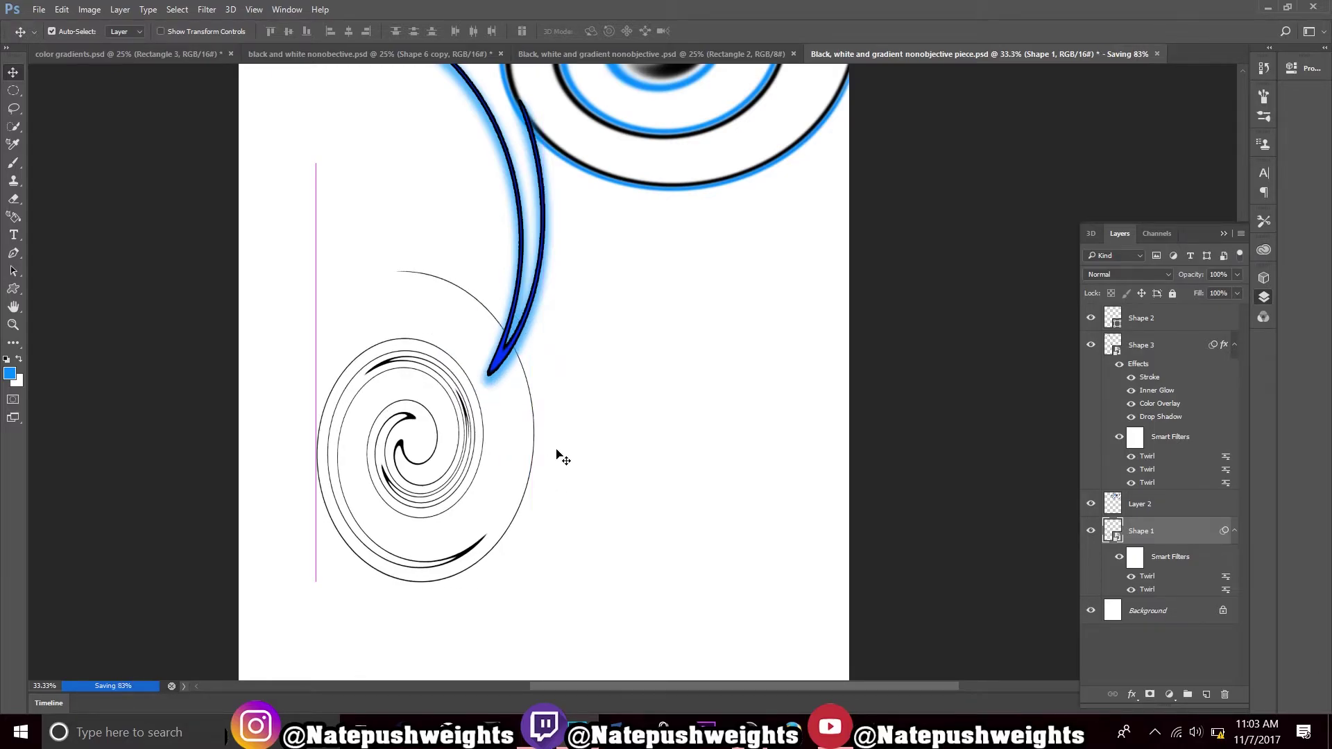
scroll(557, 453, "right", 1)
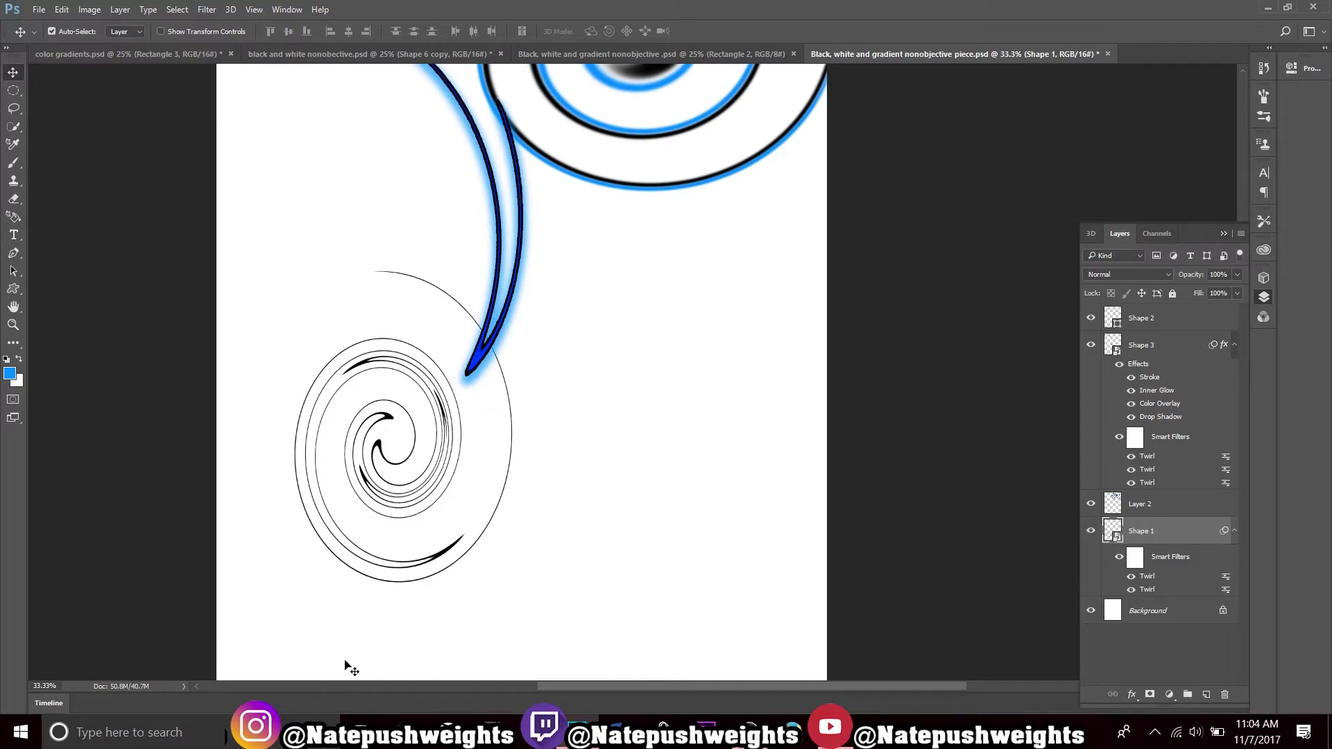
mouse_move(368, 463)
left_mouse_down()
mouse_move(368, 484)
mouse_move(353, 488)
left_mouse_up()
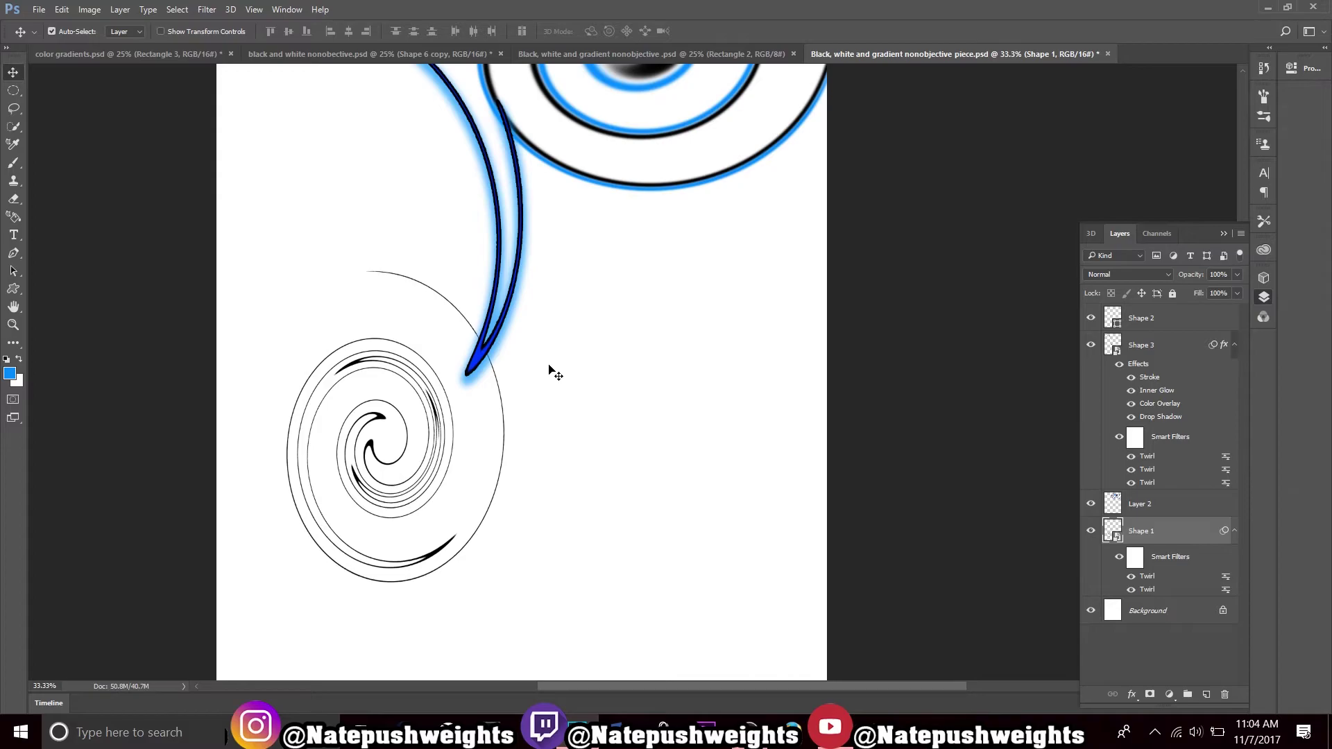
left_click_drag(425, 389, 463, 488)
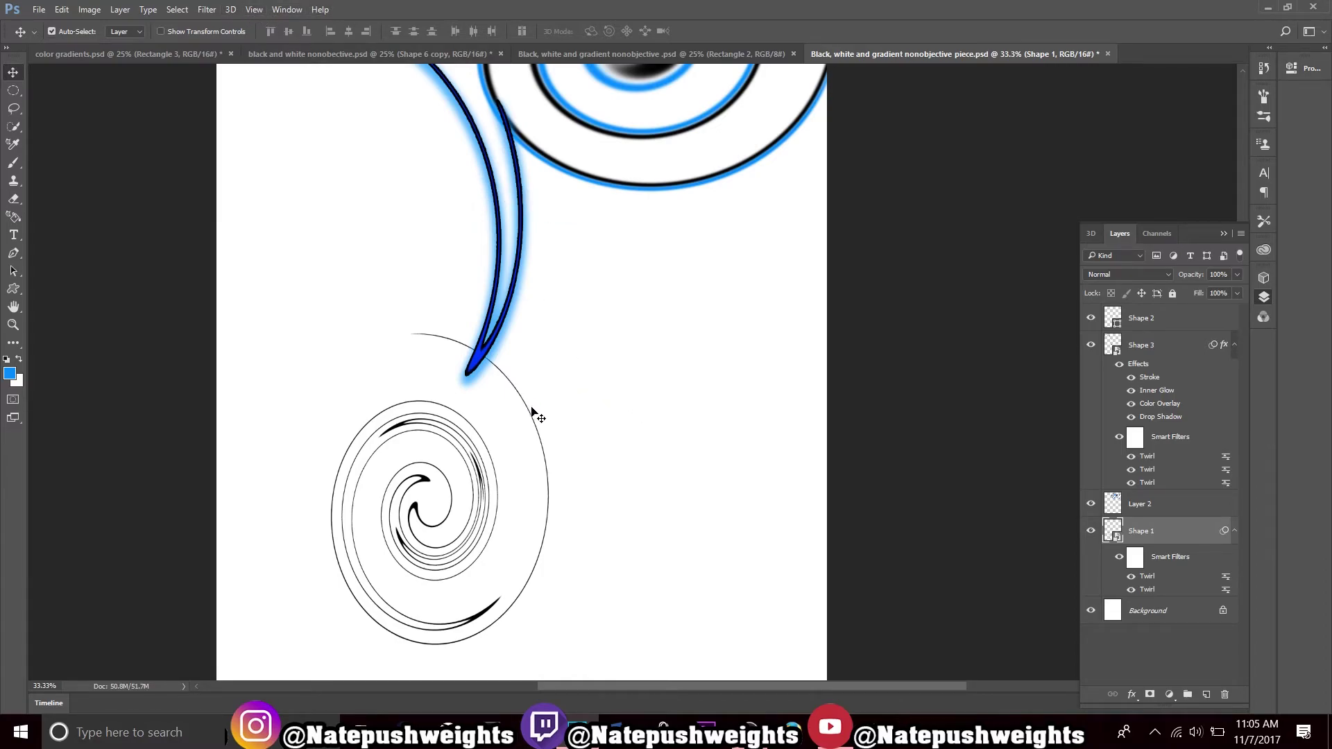
left_click_drag(450, 437, 501, 481)
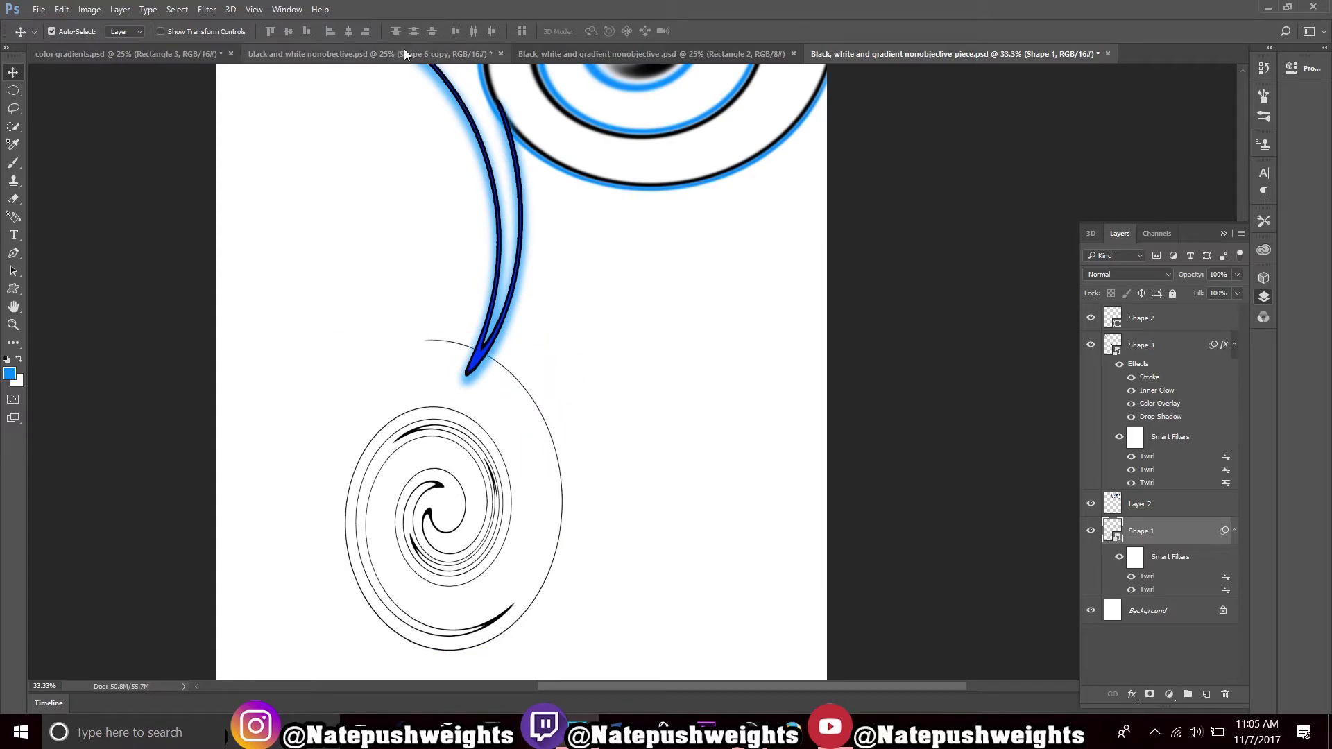
left_click(207, 9)
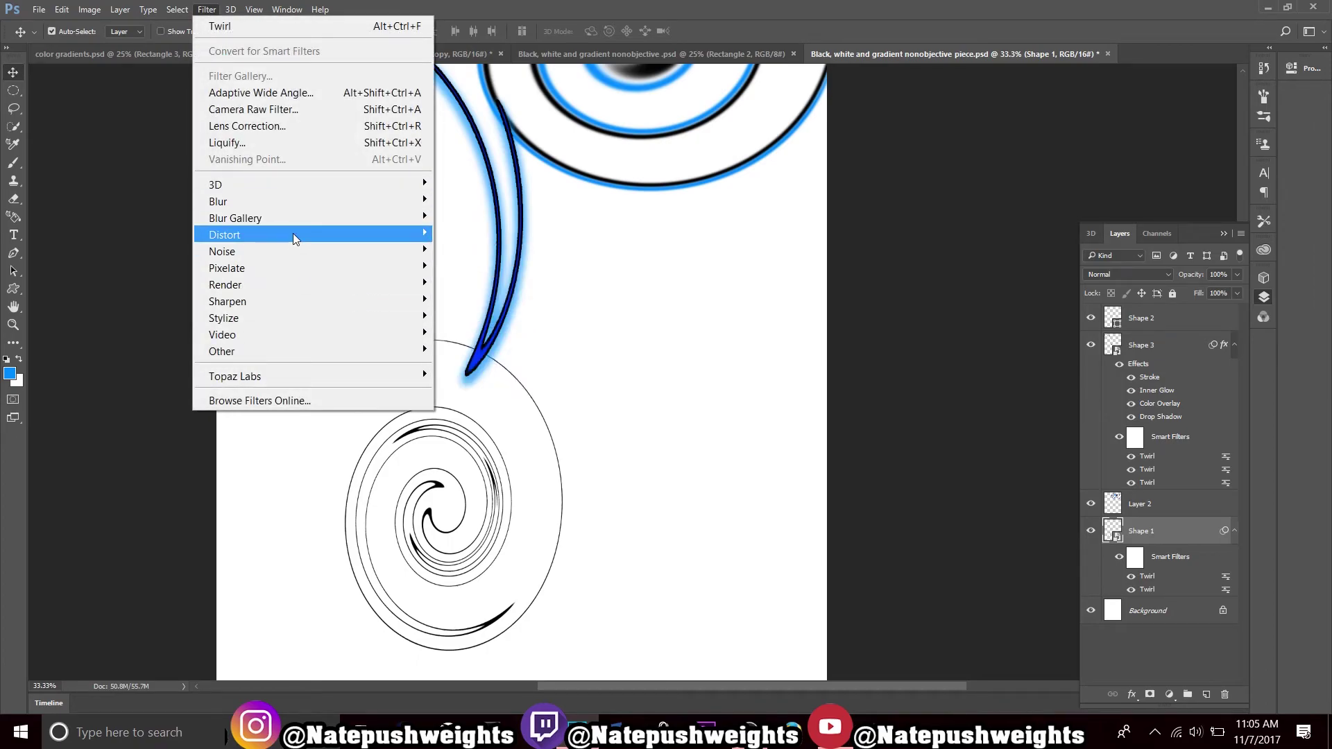
mouse_move(295, 235)
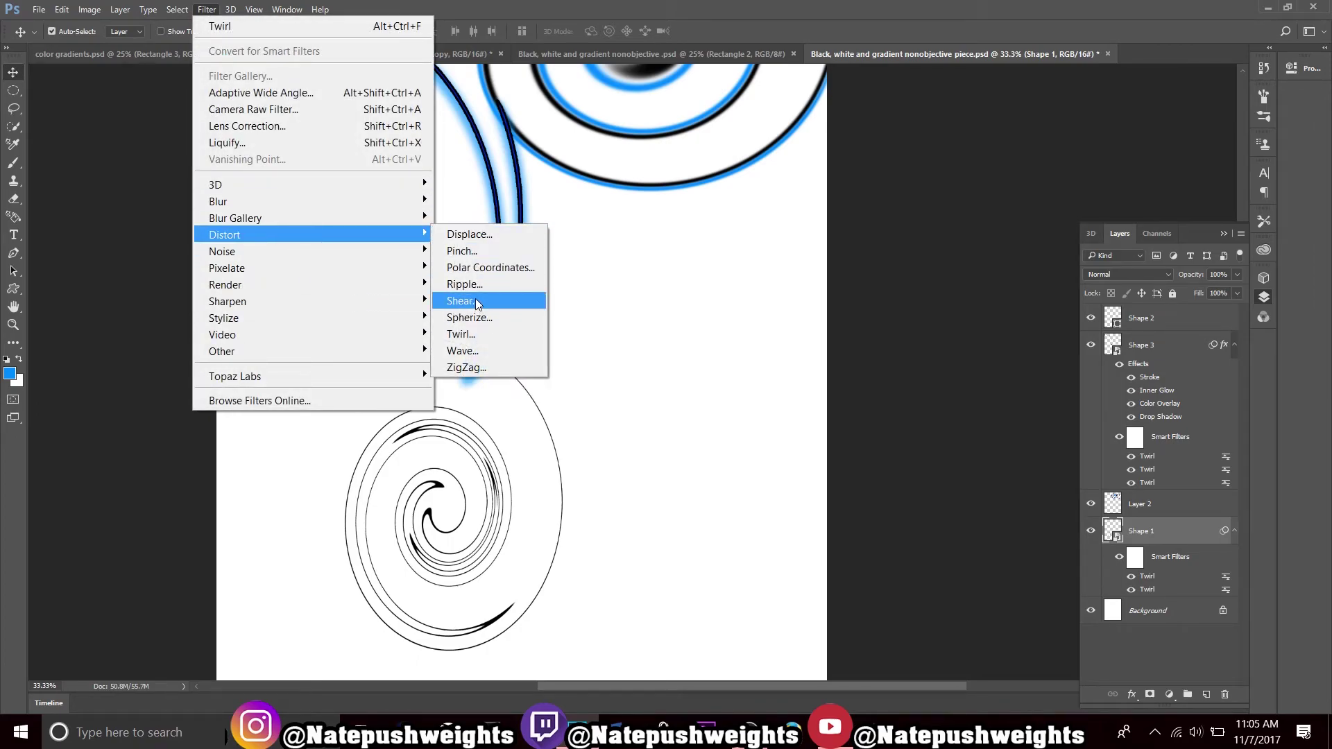
left_click(483, 339)
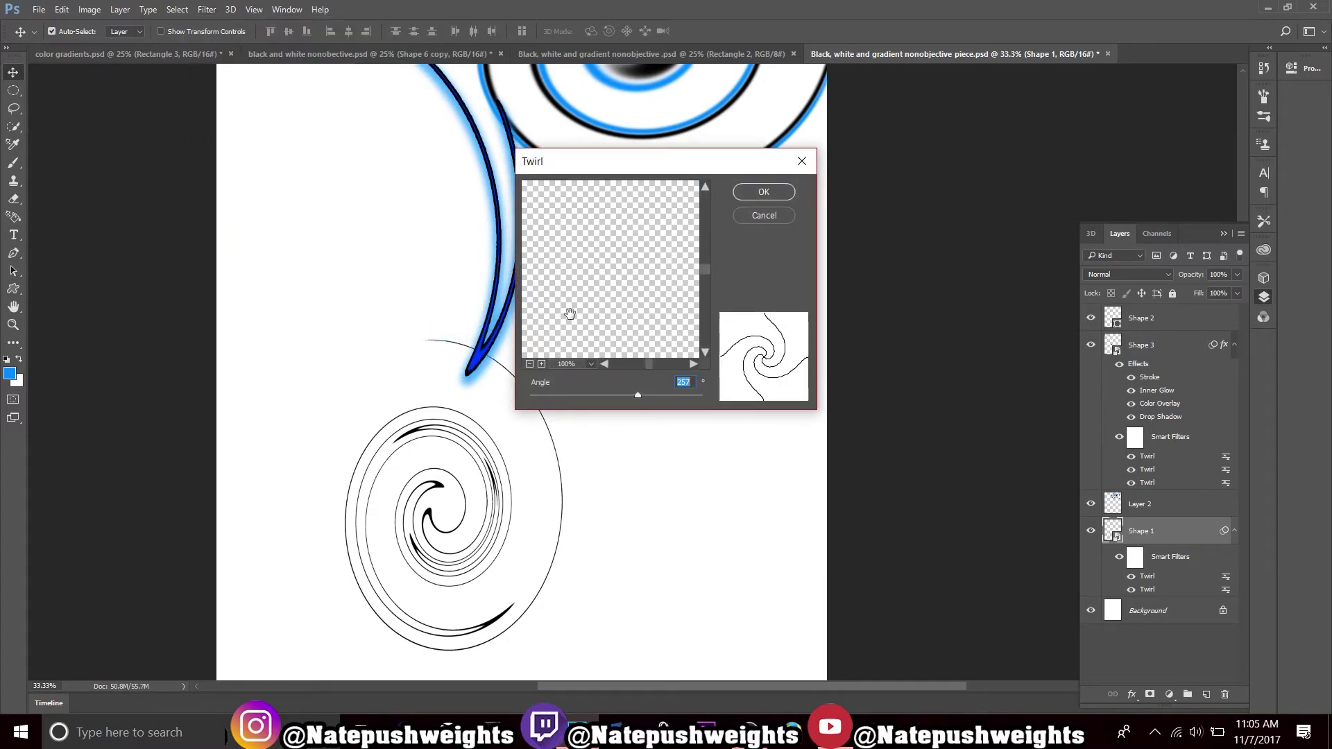
left_click(530, 365)
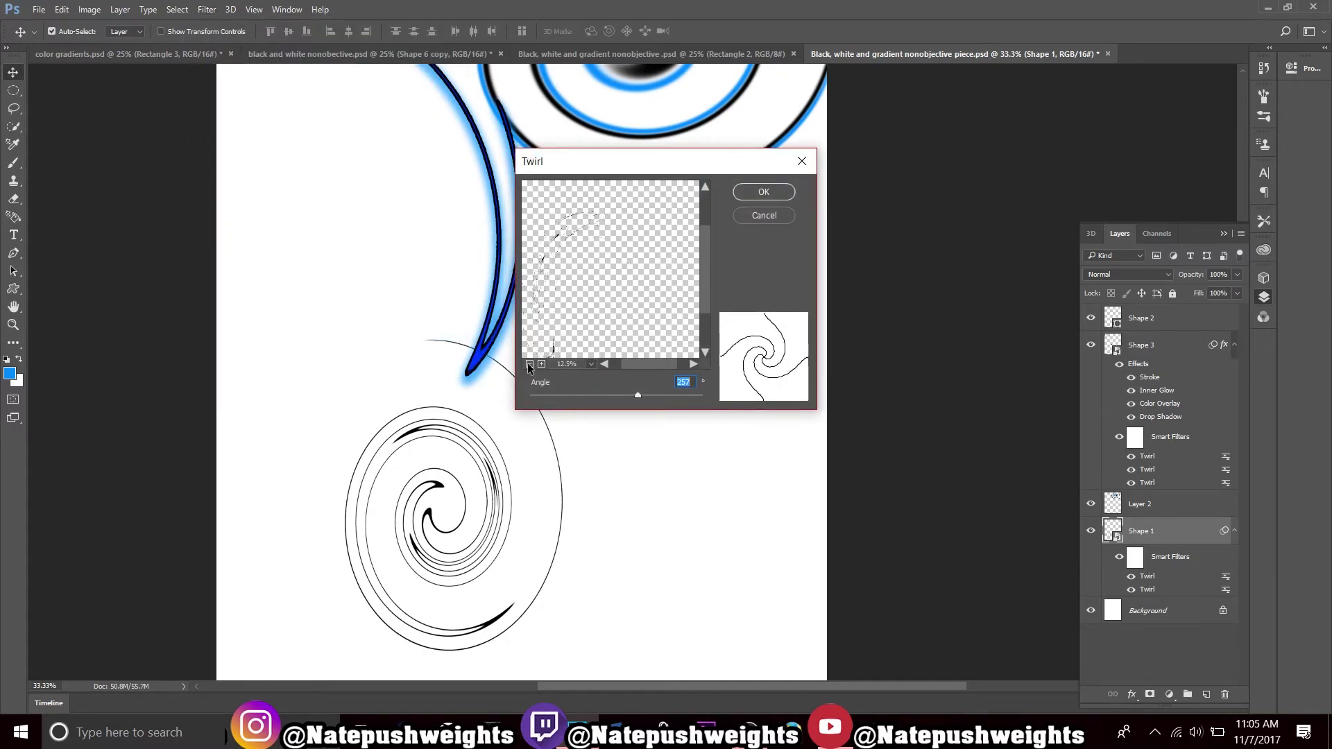
left_click(542, 365)
left_click_drag(630, 391, 706, 393)
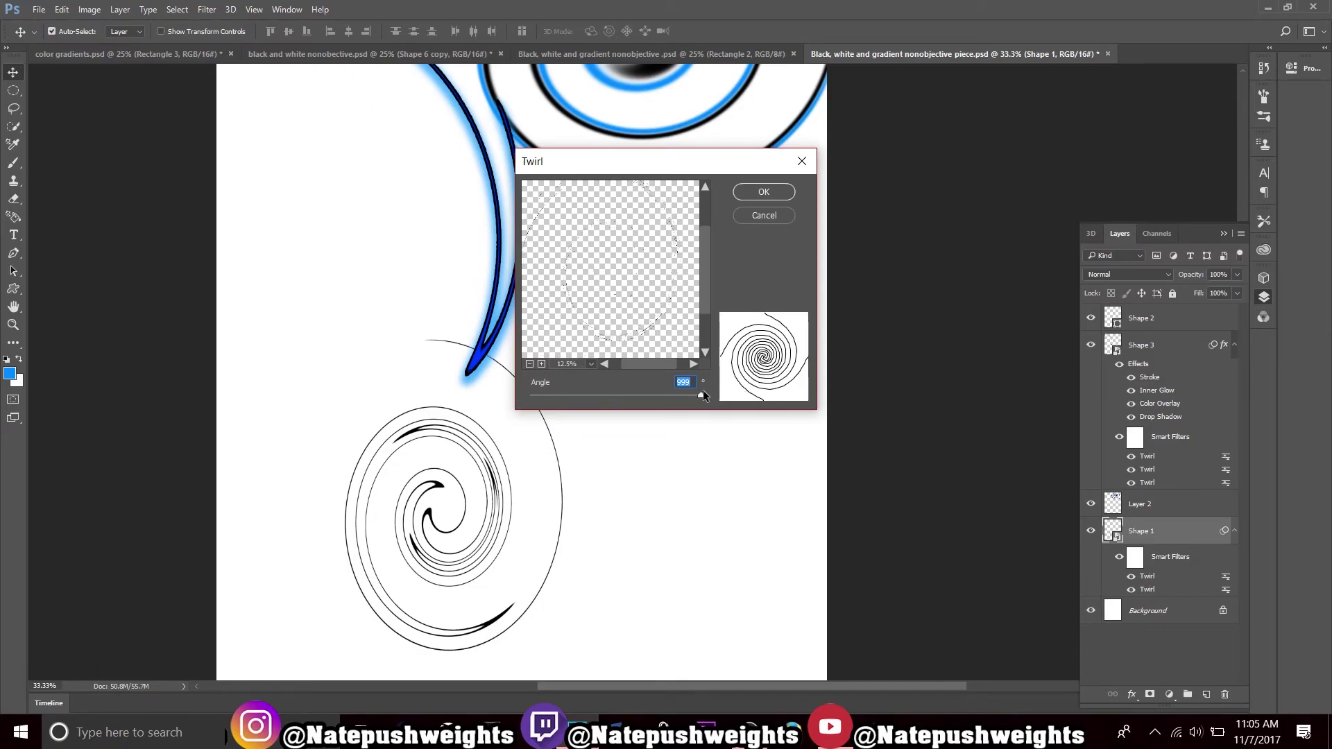
left_click(748, 216)
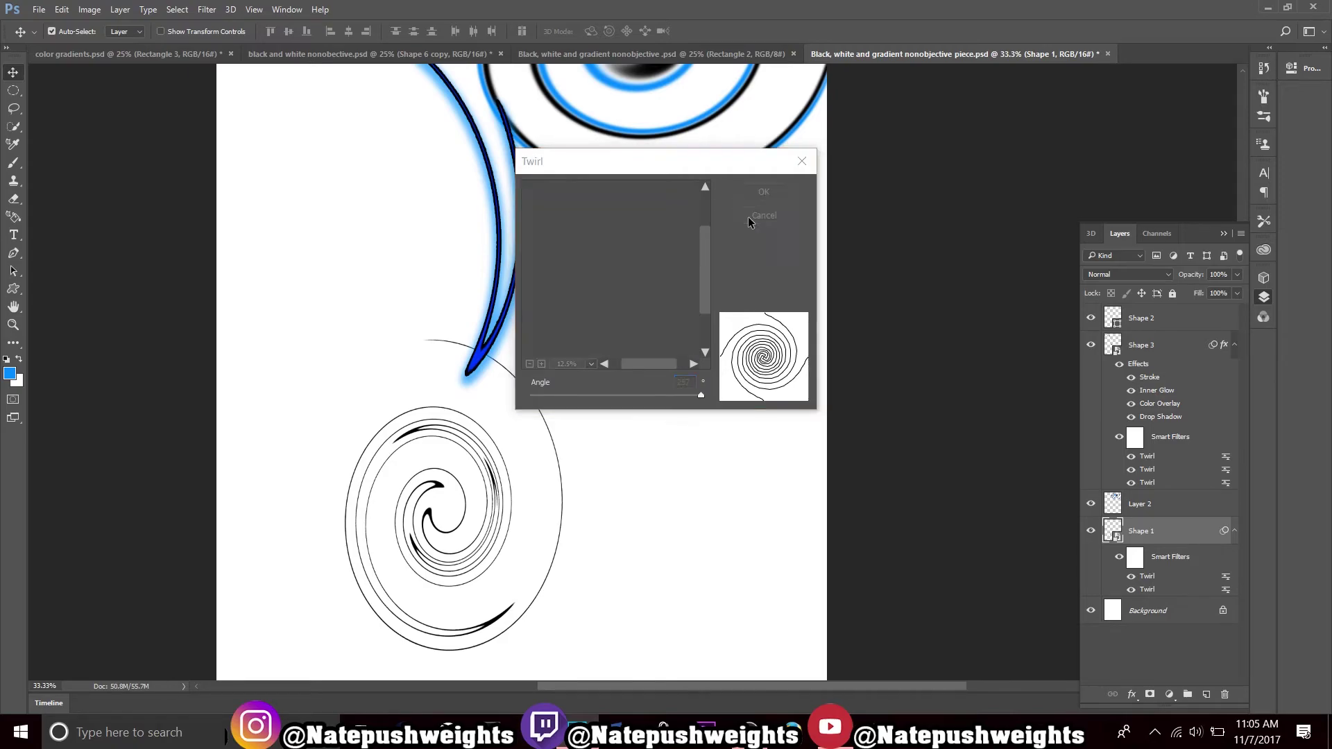
- Move the twirled black spiral toward the canvas's right side, clear of the blue shape's lower tip
left_click(483, 457)
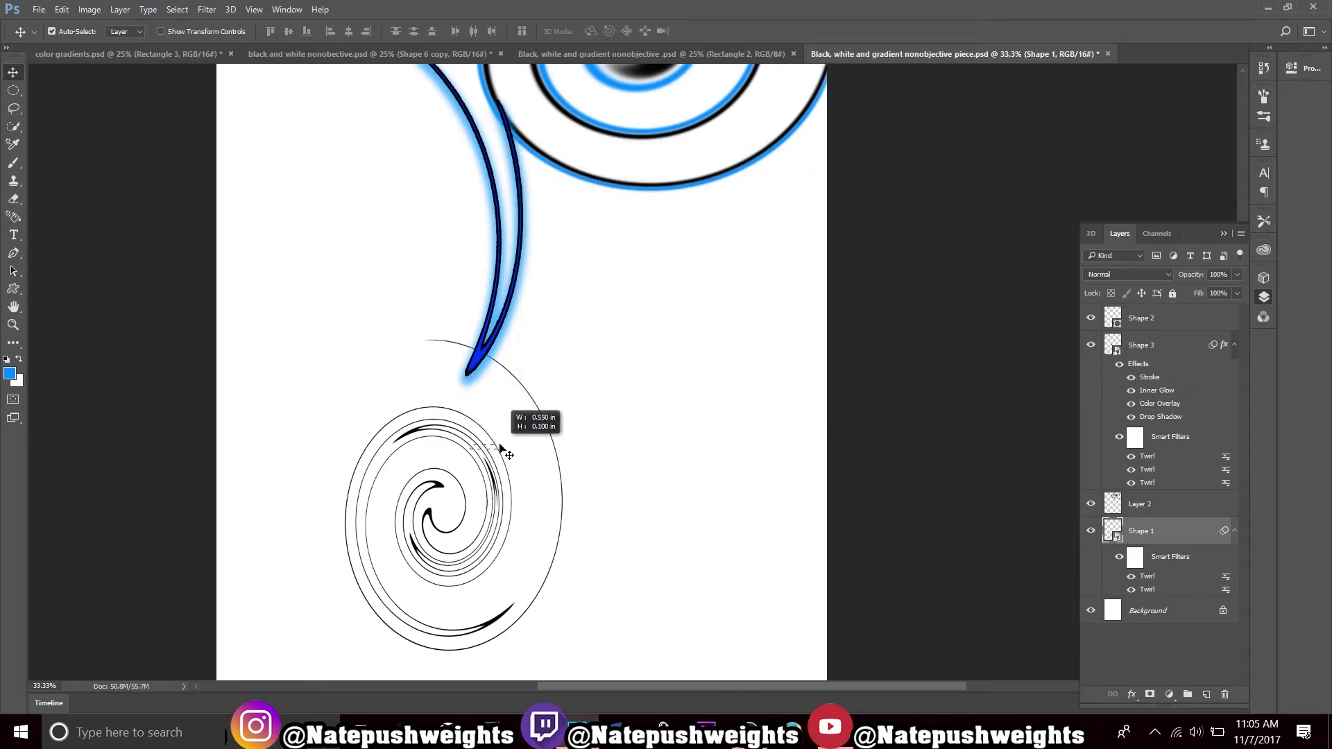
left_click(489, 469)
left_click_drag(489, 469, 630, 462)
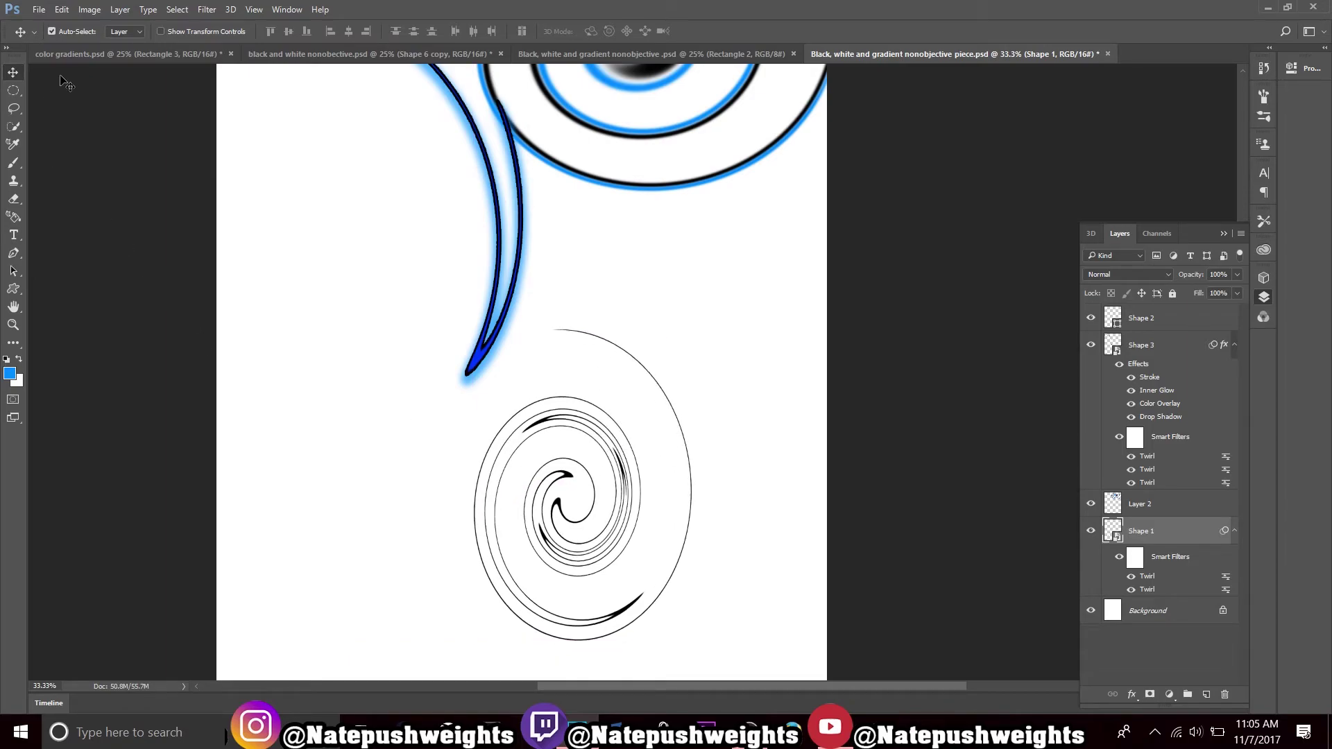
- Scale the Shape 1 spiral up to about 179% and place it over the blue shape's lower tip
left_click(61, 10)
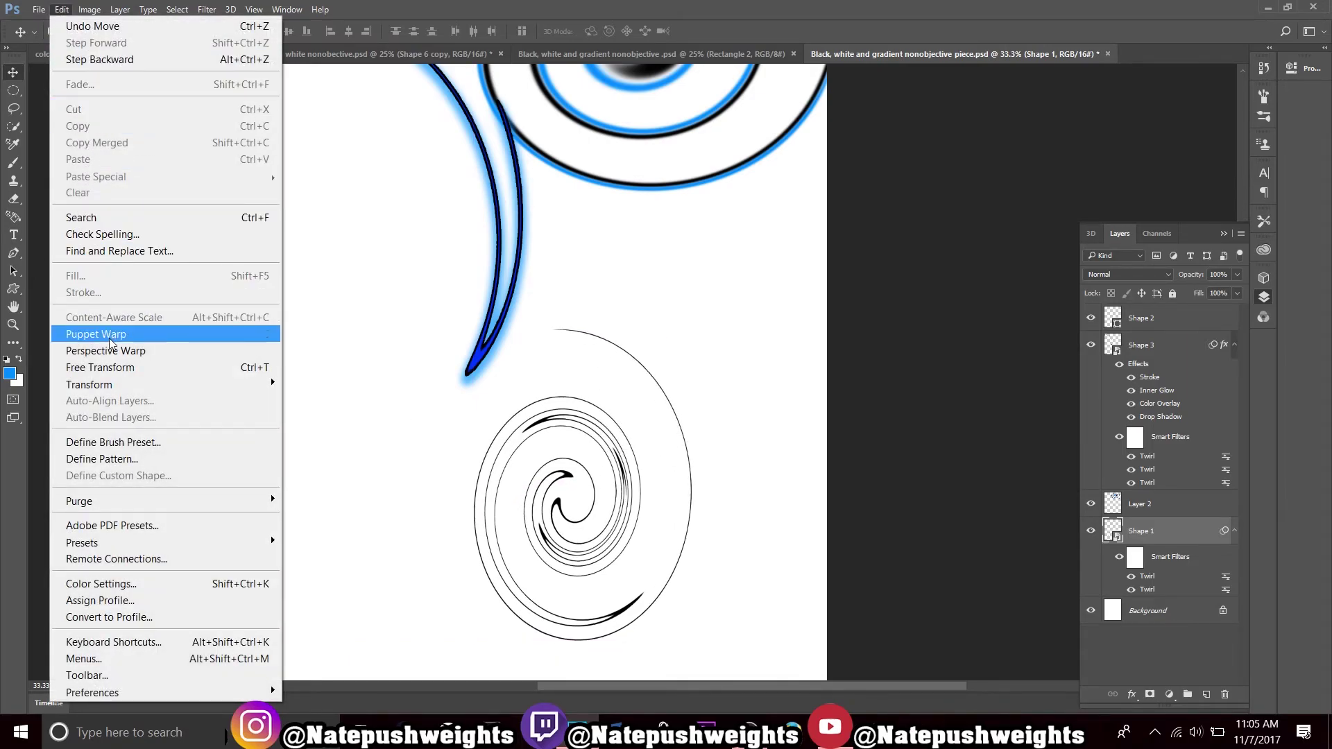
mouse_move(200, 393)
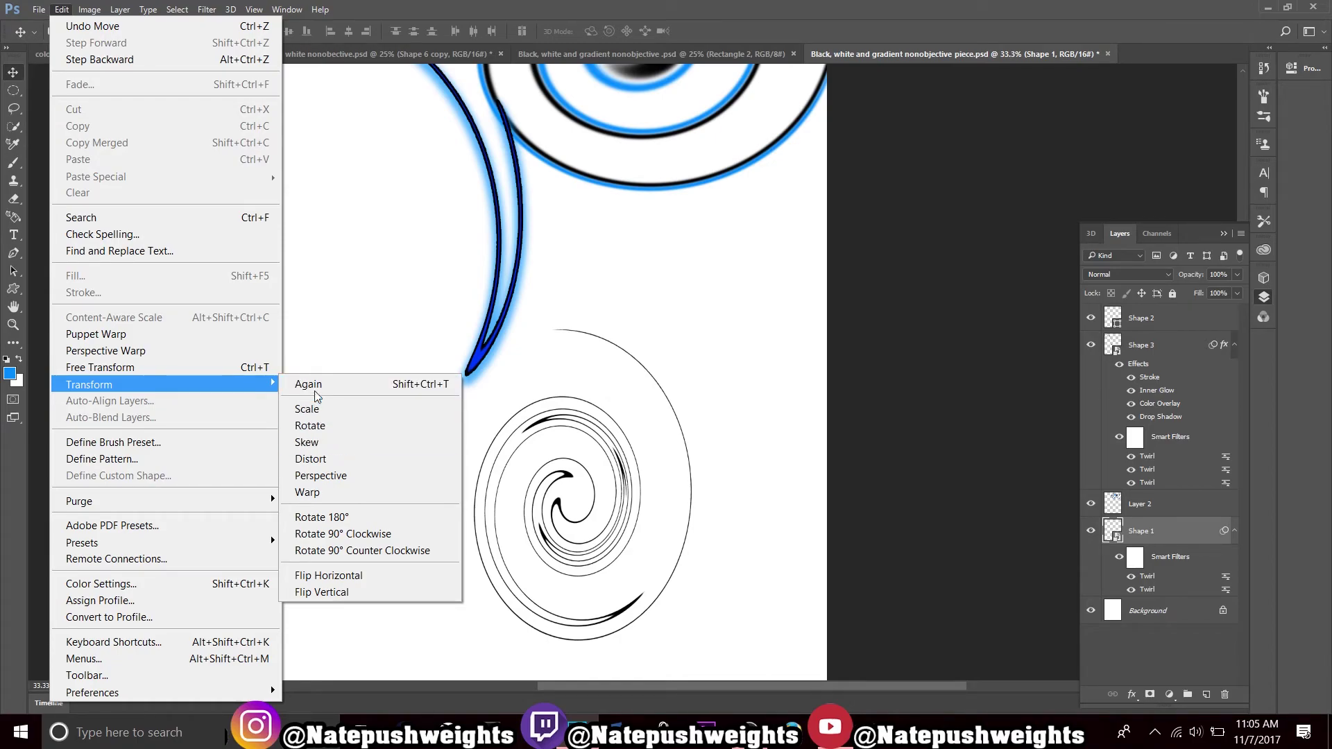
left_click(324, 411)
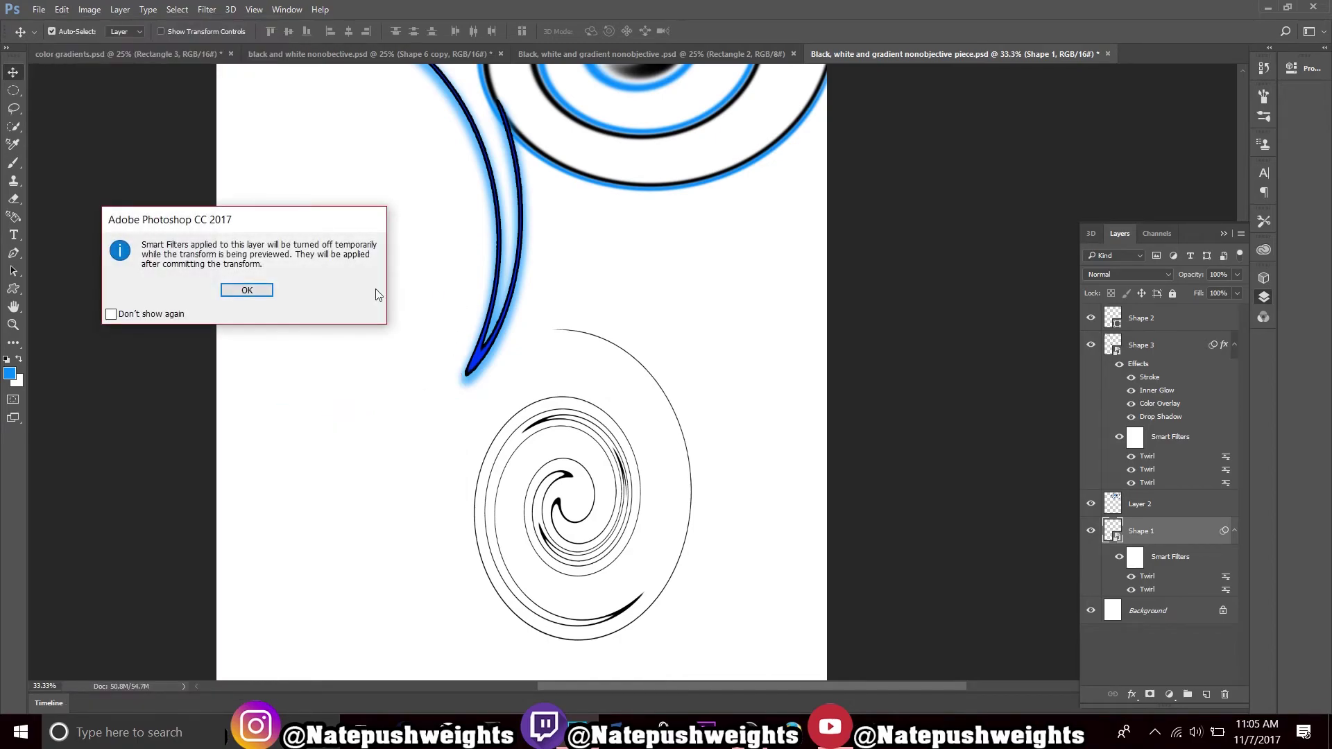
left_click(251, 290)
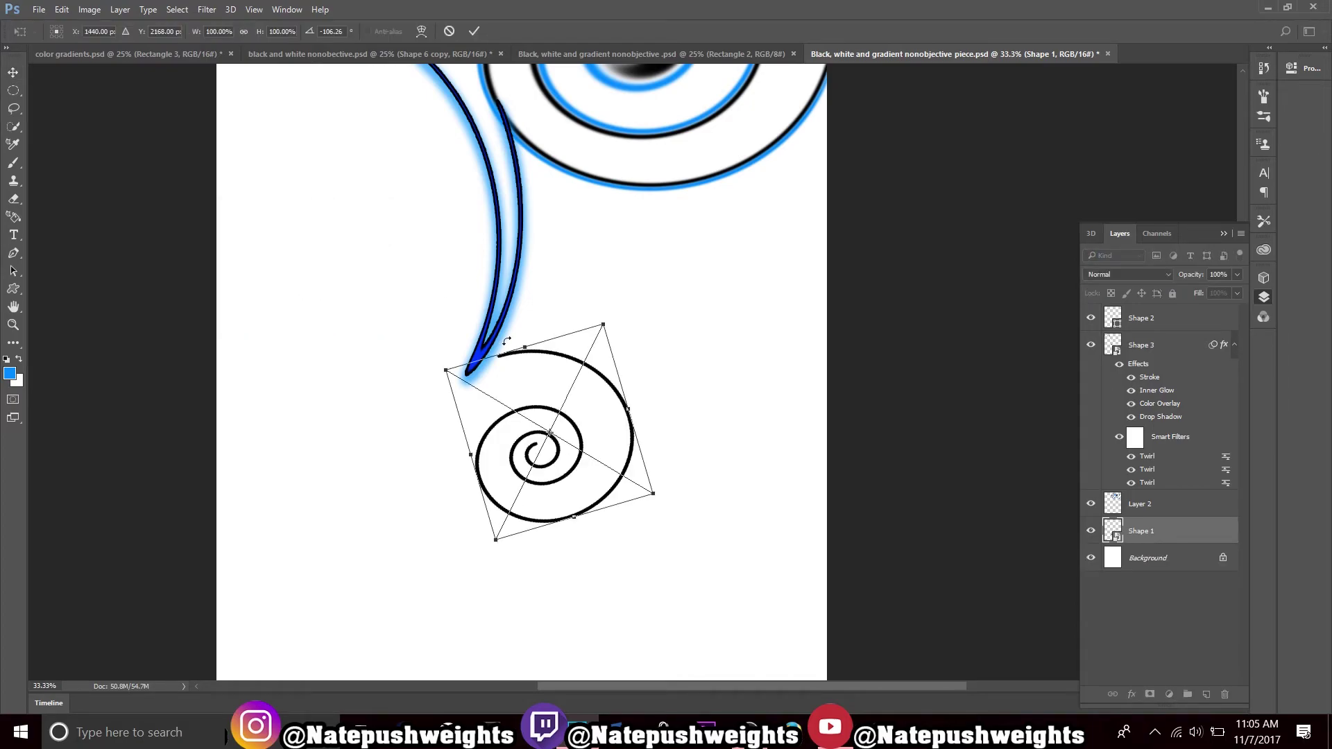
left_click_drag(448, 366, 293, 253)
left_click_drag(480, 420, 605, 351)
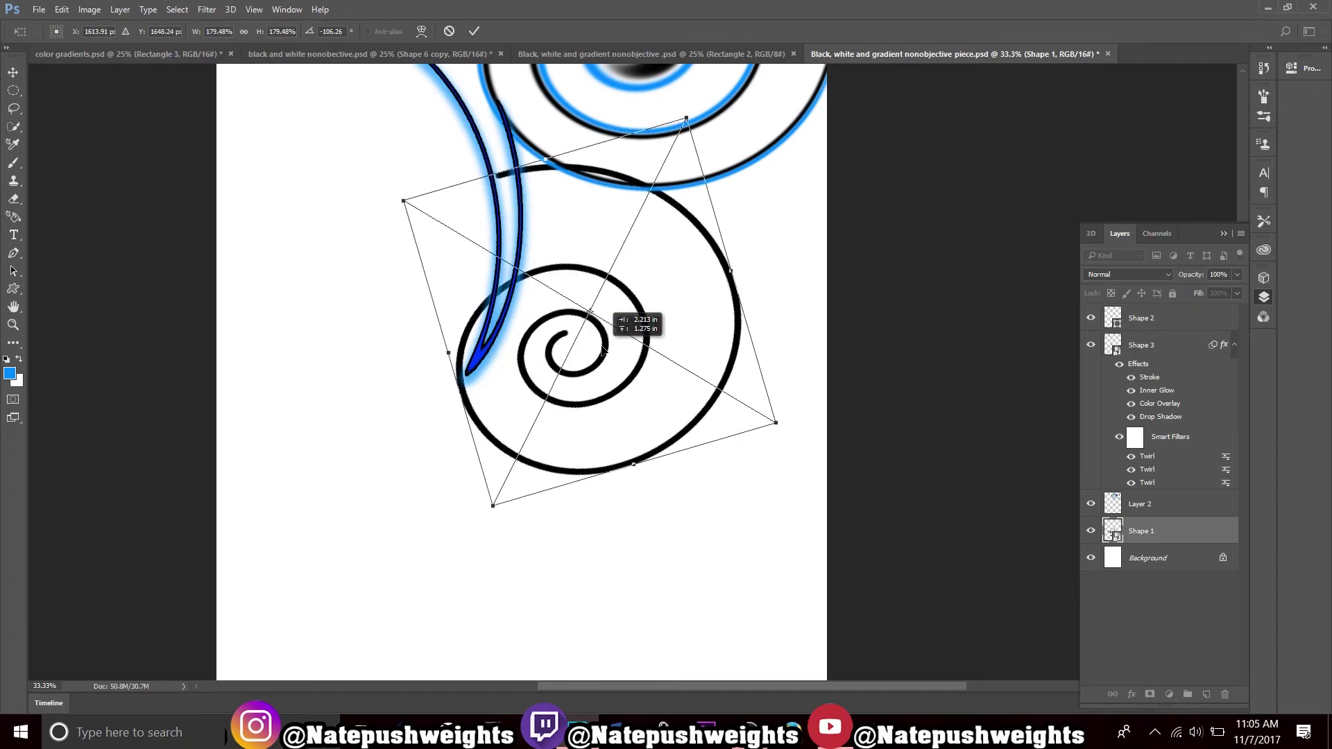
left_click(473, 32)
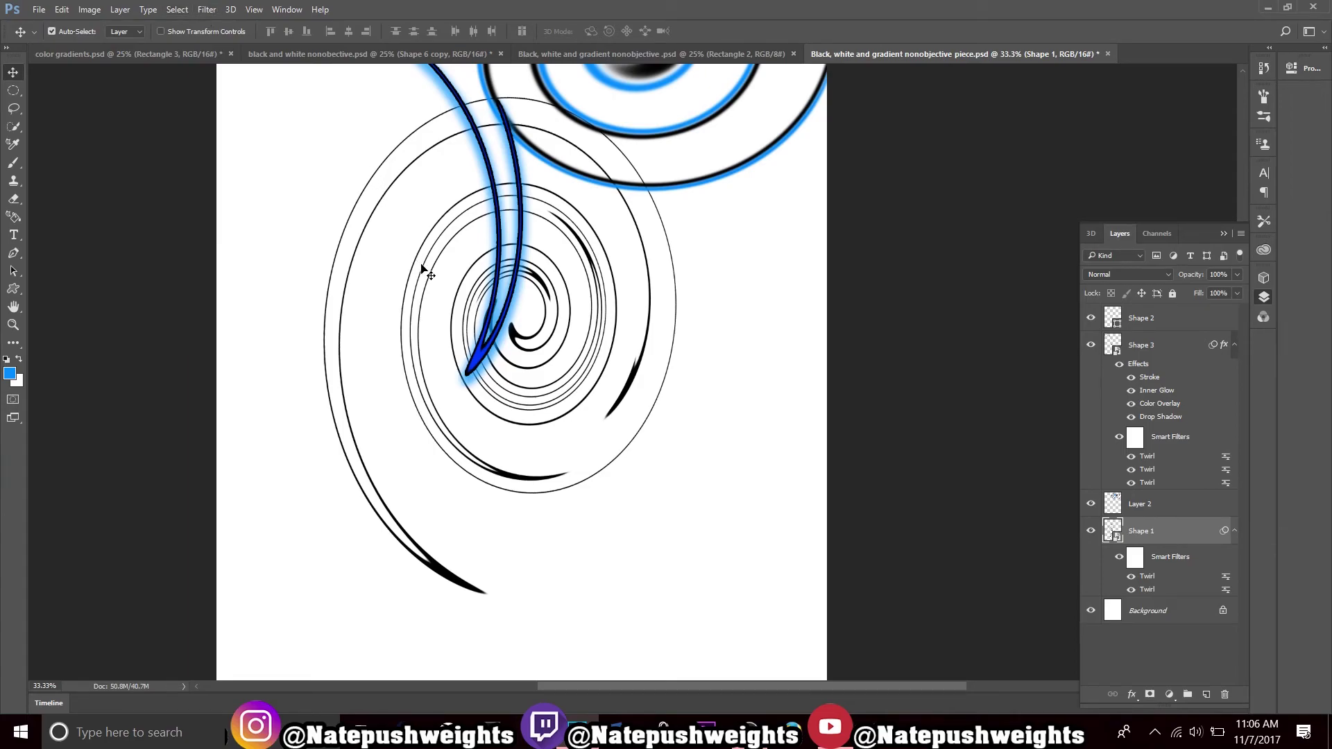
- Rotate the enlarged Shape 1 spiral 180° and move it so its outer arc sits just below the large upper-right spiral
left_click(62, 9)
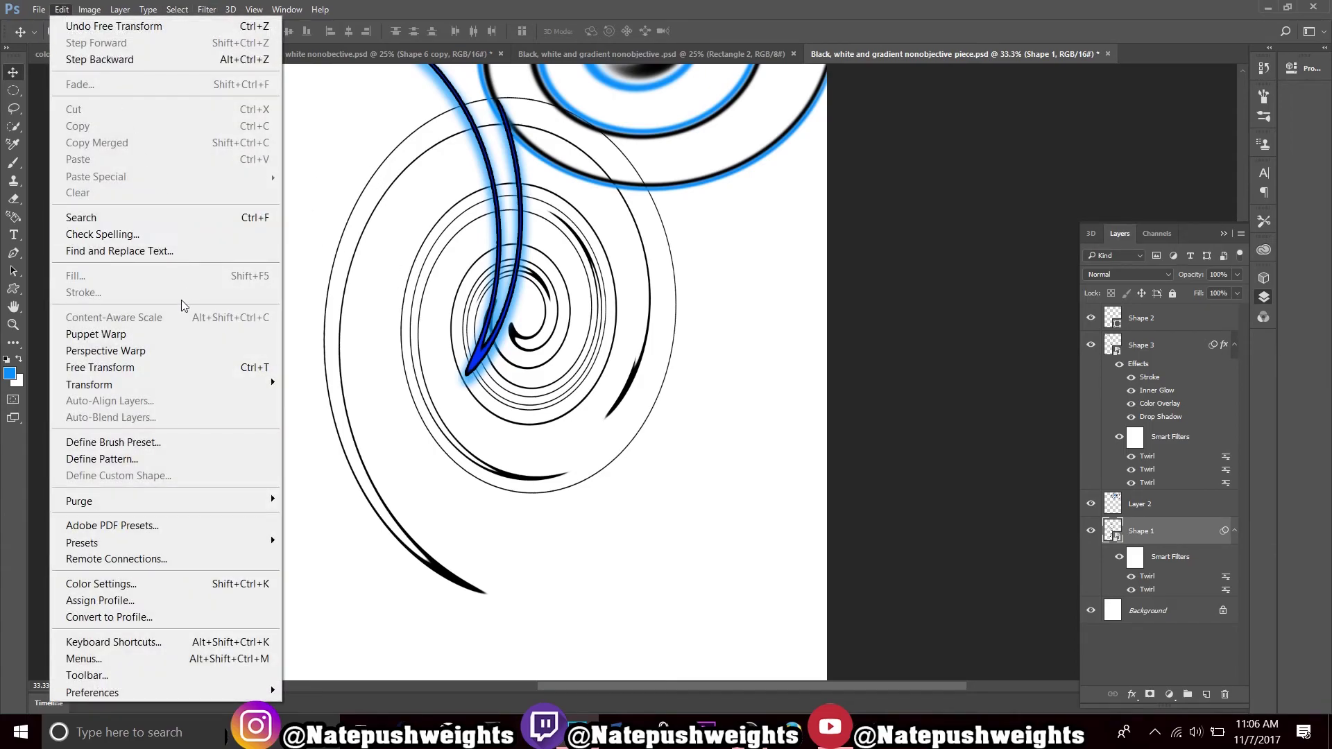
mouse_move(195, 386)
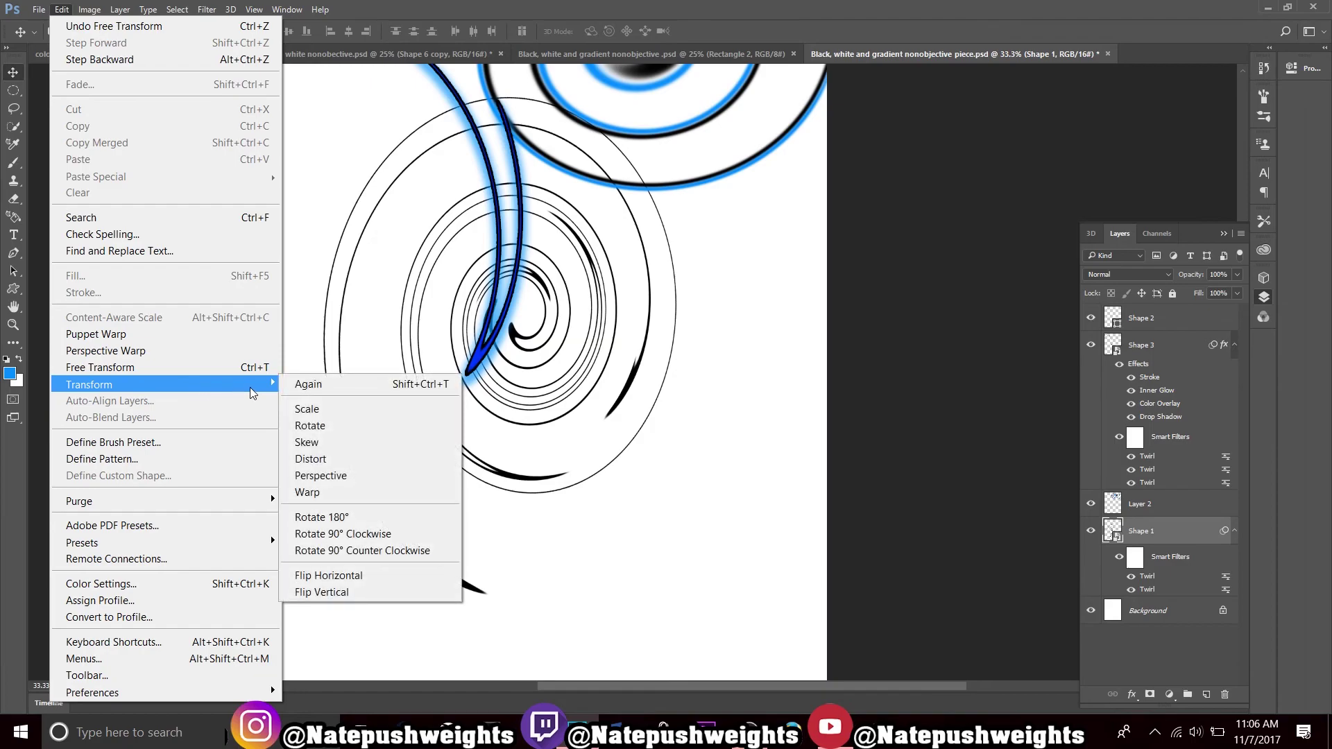
left_click(361, 518)
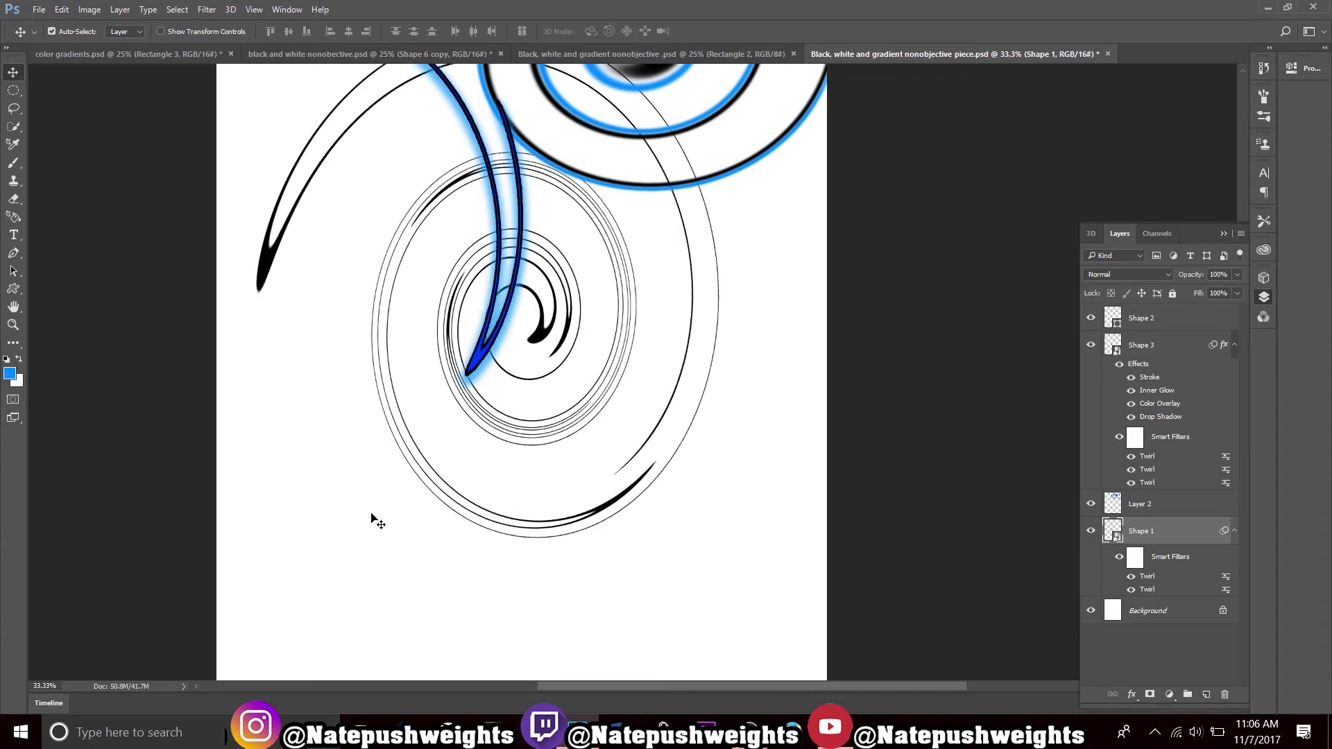
left_click_drag(468, 405, 545, 545)
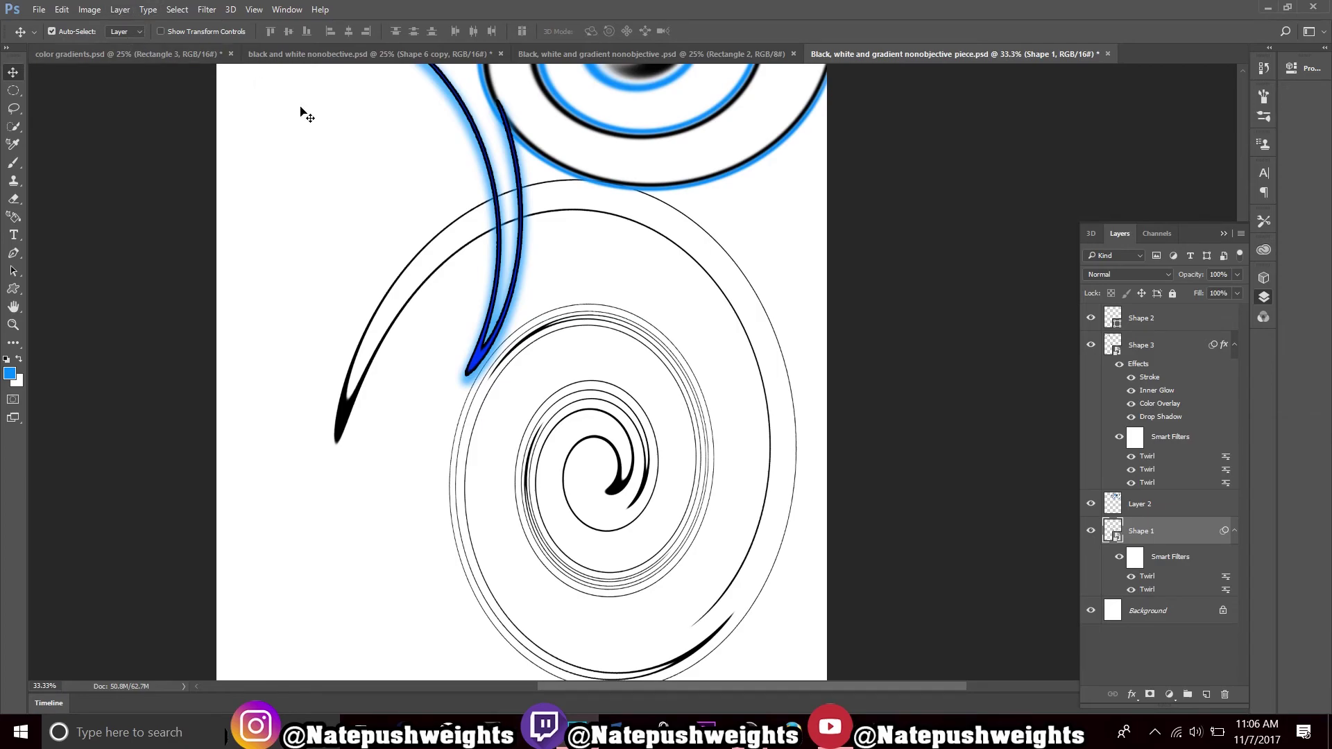
- In Shape 1's layer style, try Stroke, Inner Shadow, Inner Glow, Pattern Overlay and Outer Glow in turn, keeping only a Drop Shadow enabled
double_click(1185, 536)
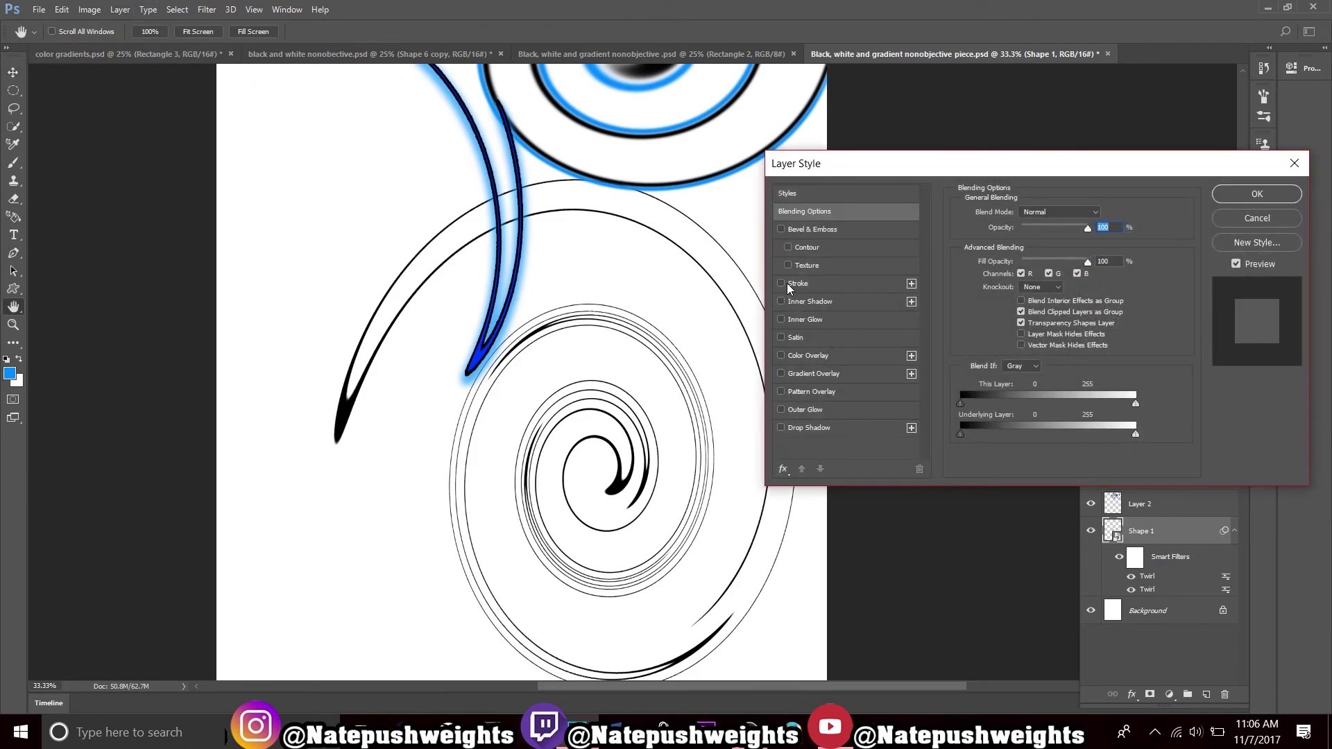
left_click(787, 283)
left_click(784, 282)
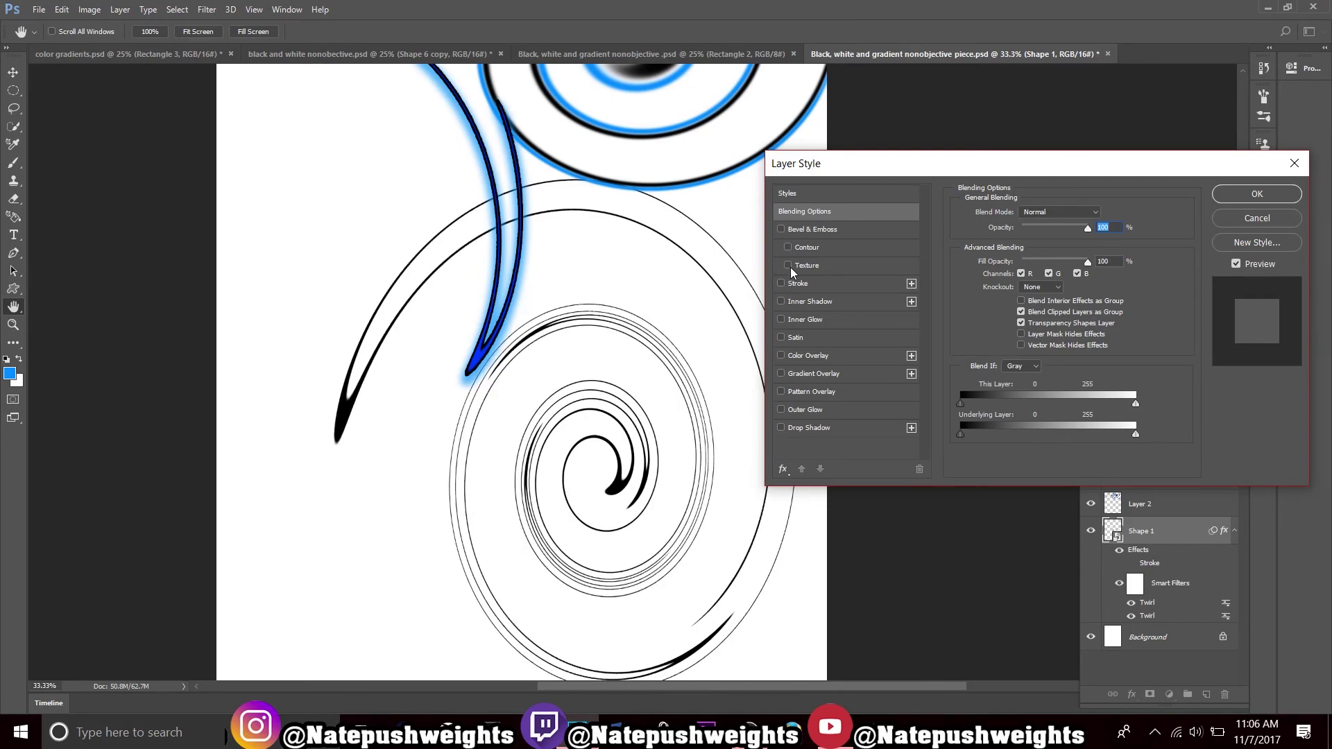
left_click(782, 301)
left_click(781, 302)
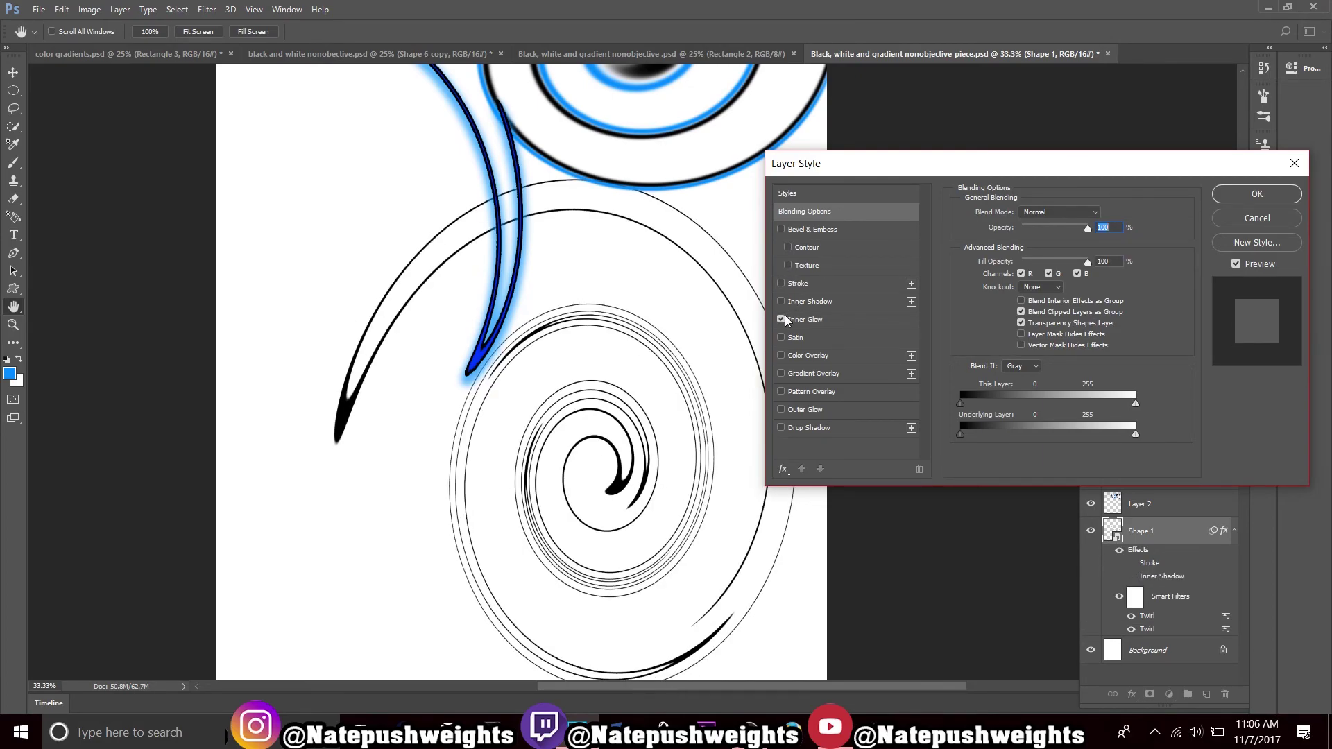
left_click(781, 319)
left_click(782, 319)
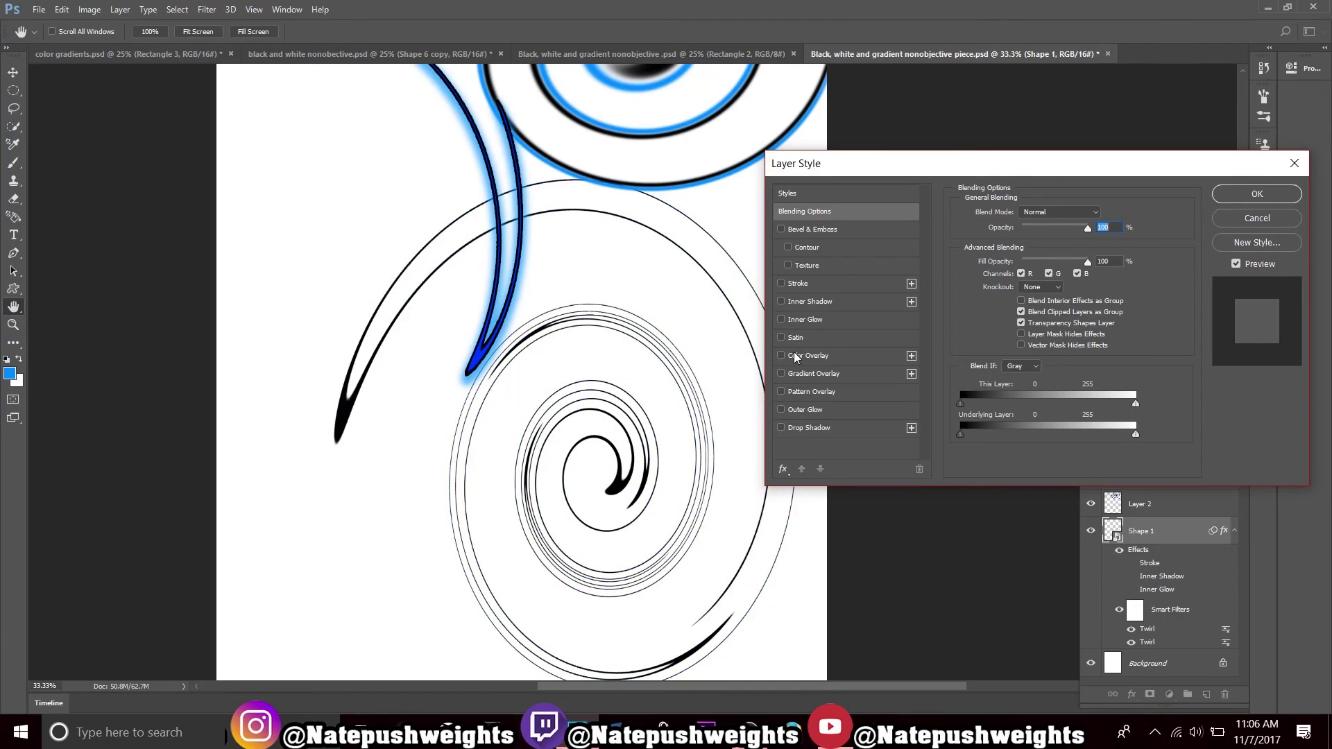
left_click(791, 392)
left_click(784, 393)
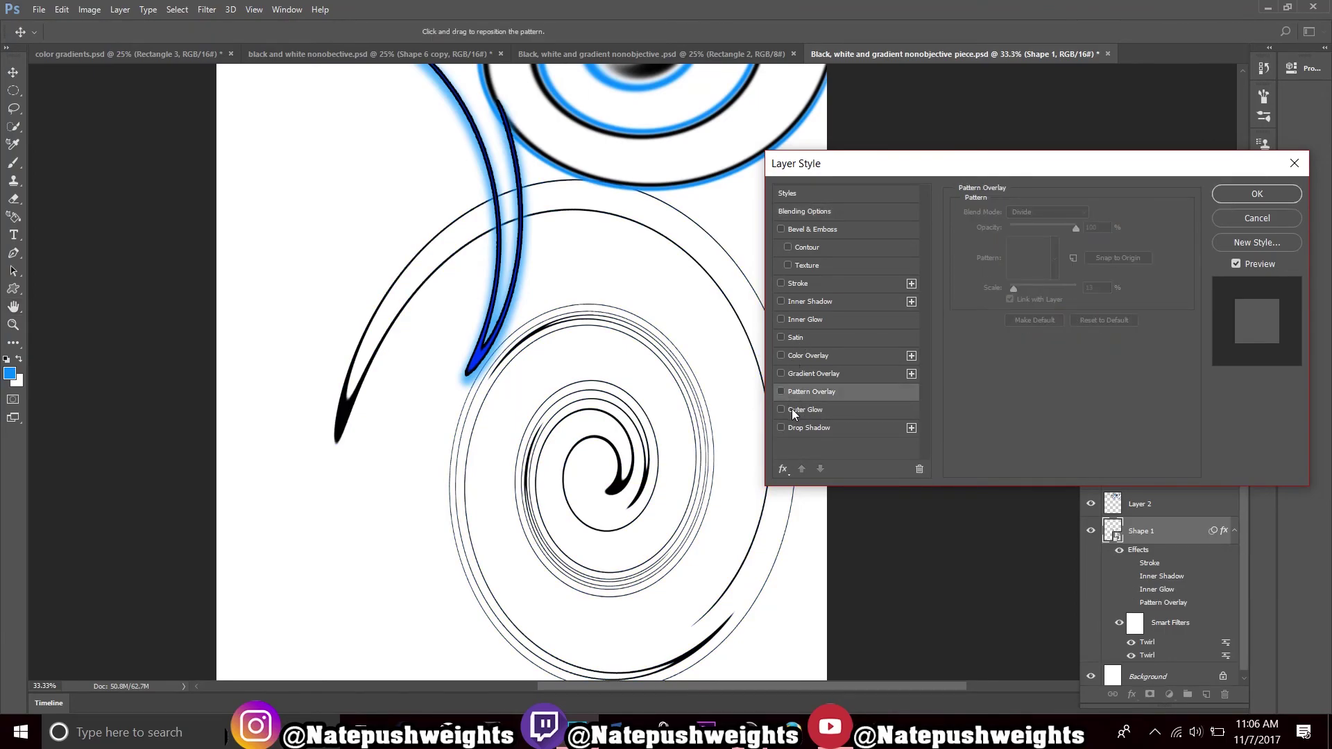
left_click(786, 409)
left_click(784, 410)
left_click(785, 428)
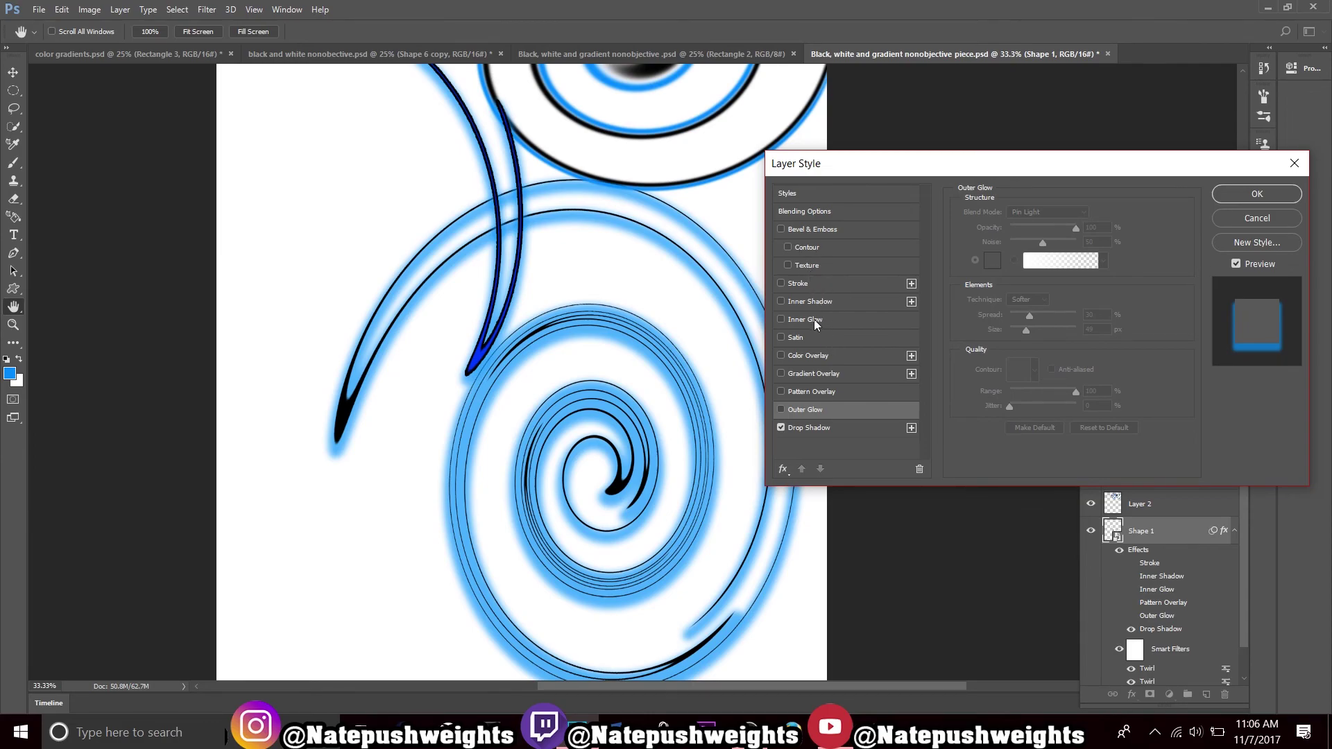
- Enable Inner Glow on Shape 1, set its color to black (000000), and apply the layer style
left_click(808, 299)
left_click(783, 301)
left_click(789, 322)
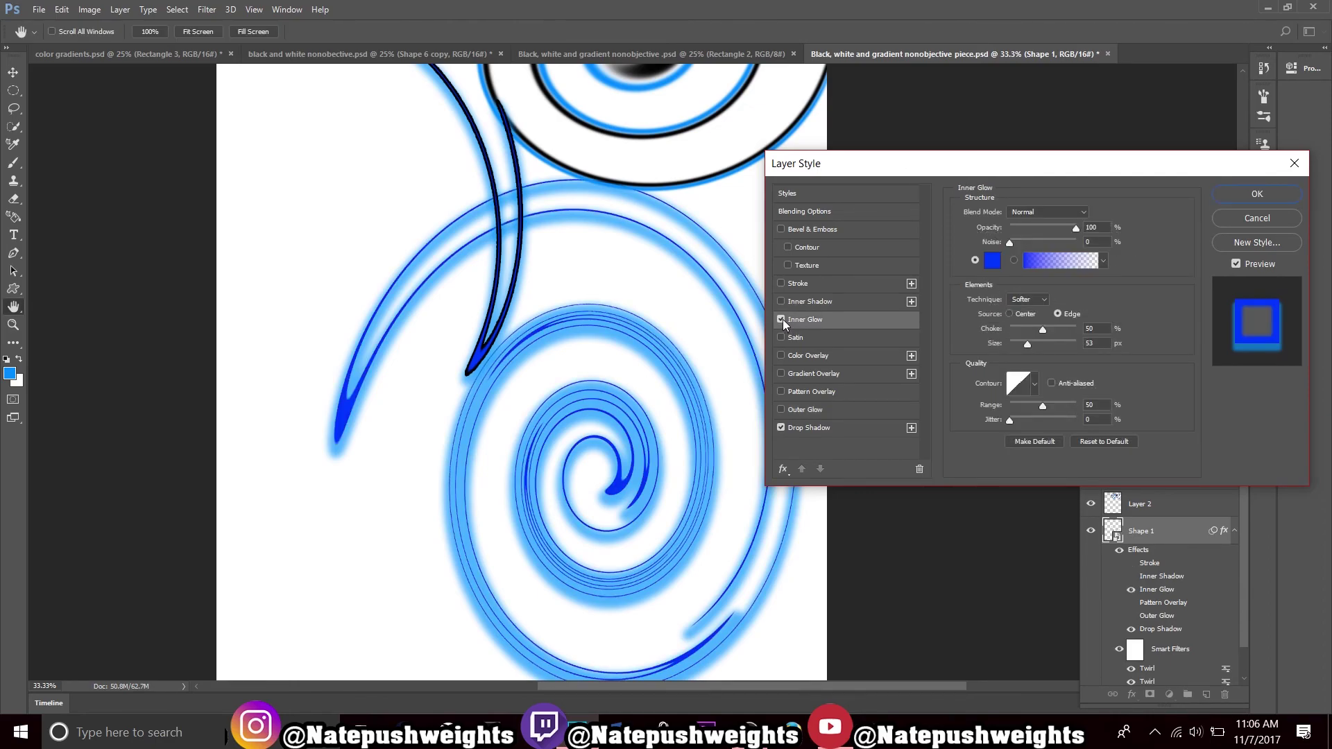
left_click(993, 261)
left_click_drag(1125, 304, 1125, 325)
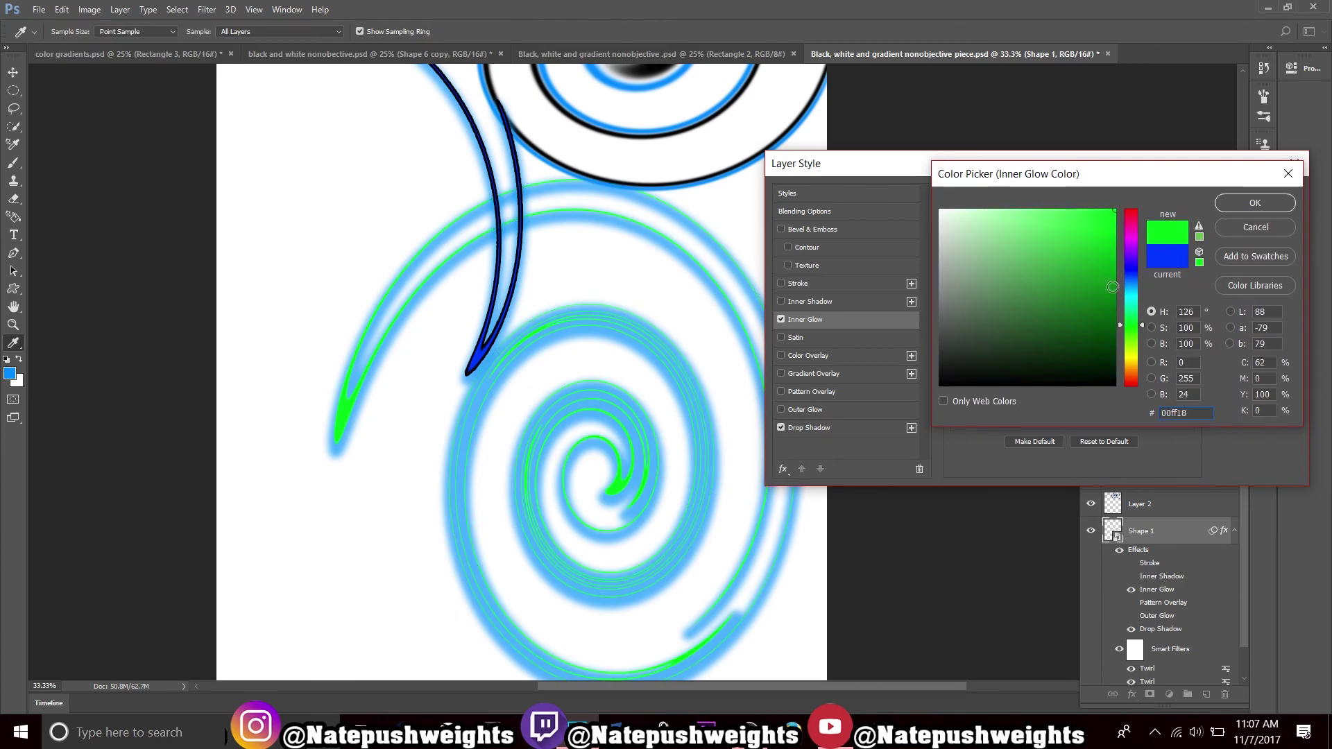
left_click_drag(1130, 304, 1128, 294)
mouse_move(1107, 383)
left_mouse_down()
mouse_move(1121, 400)
mouse_move(1127, 386)
left_mouse_up()
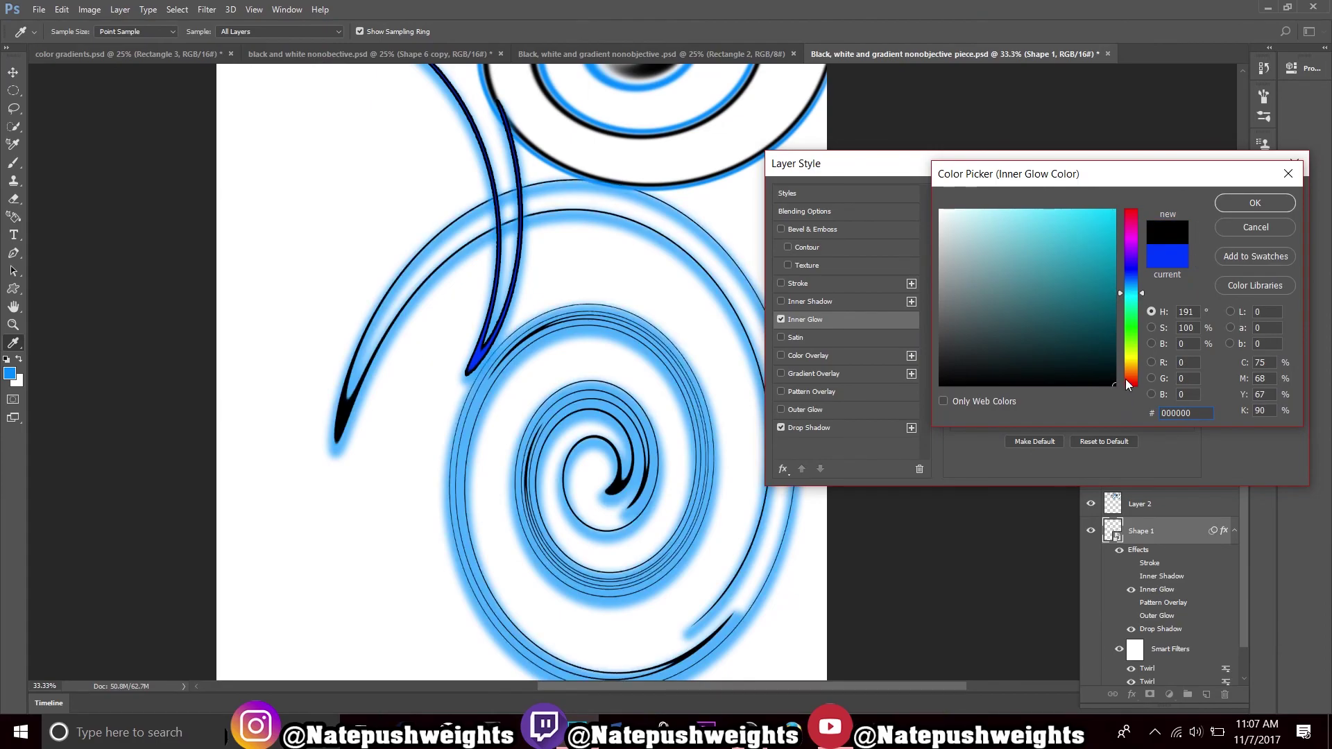
left_click(1247, 200)
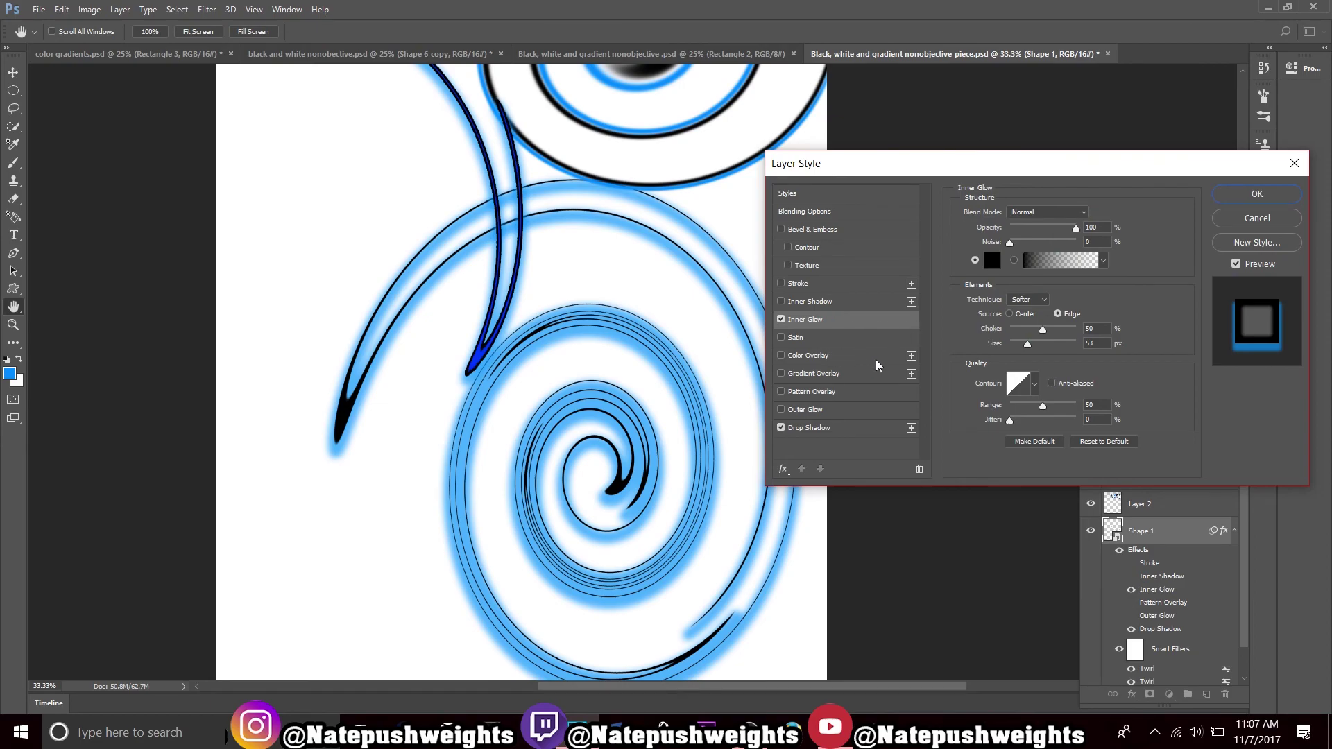
left_click(1258, 193)
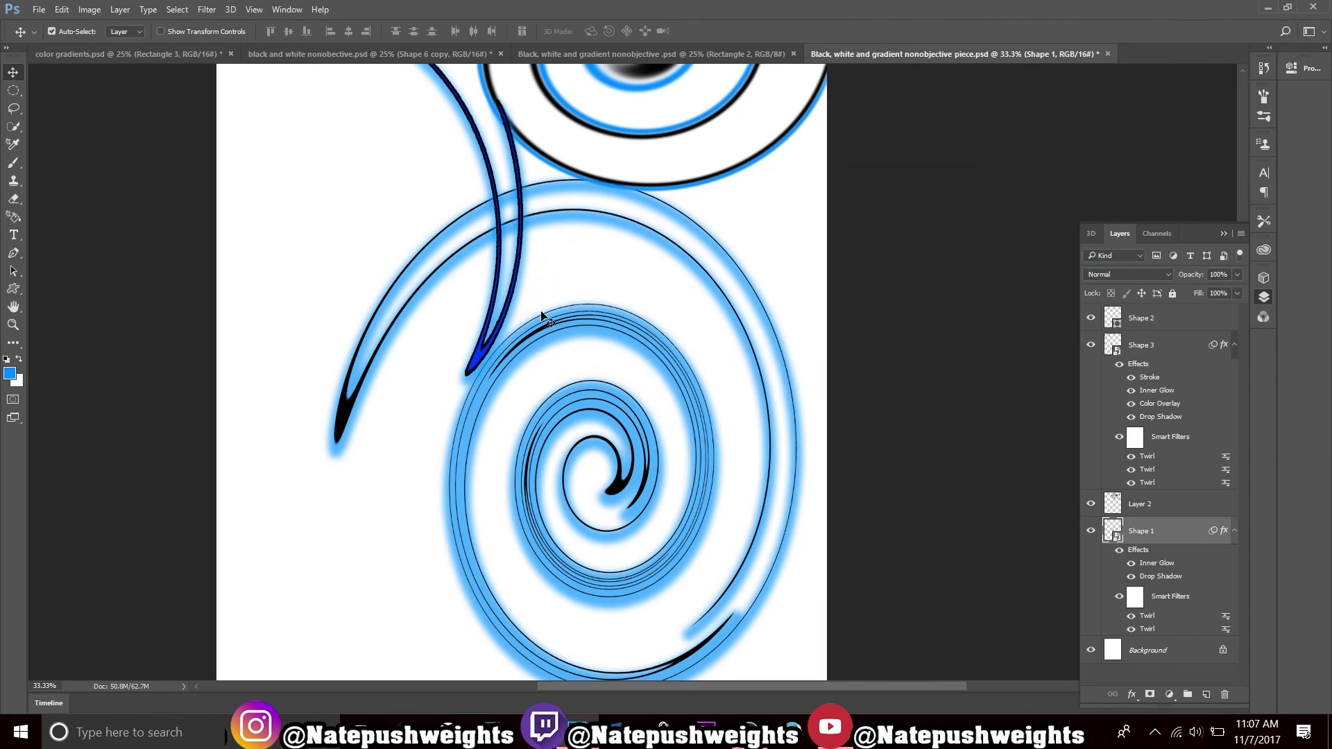
- Select only the thin, flat Shape 2 spiral and move it down across the left arm of the large light-blue spiral, near the dark-blue lower tip
scroll(856, 313, "up", 5)
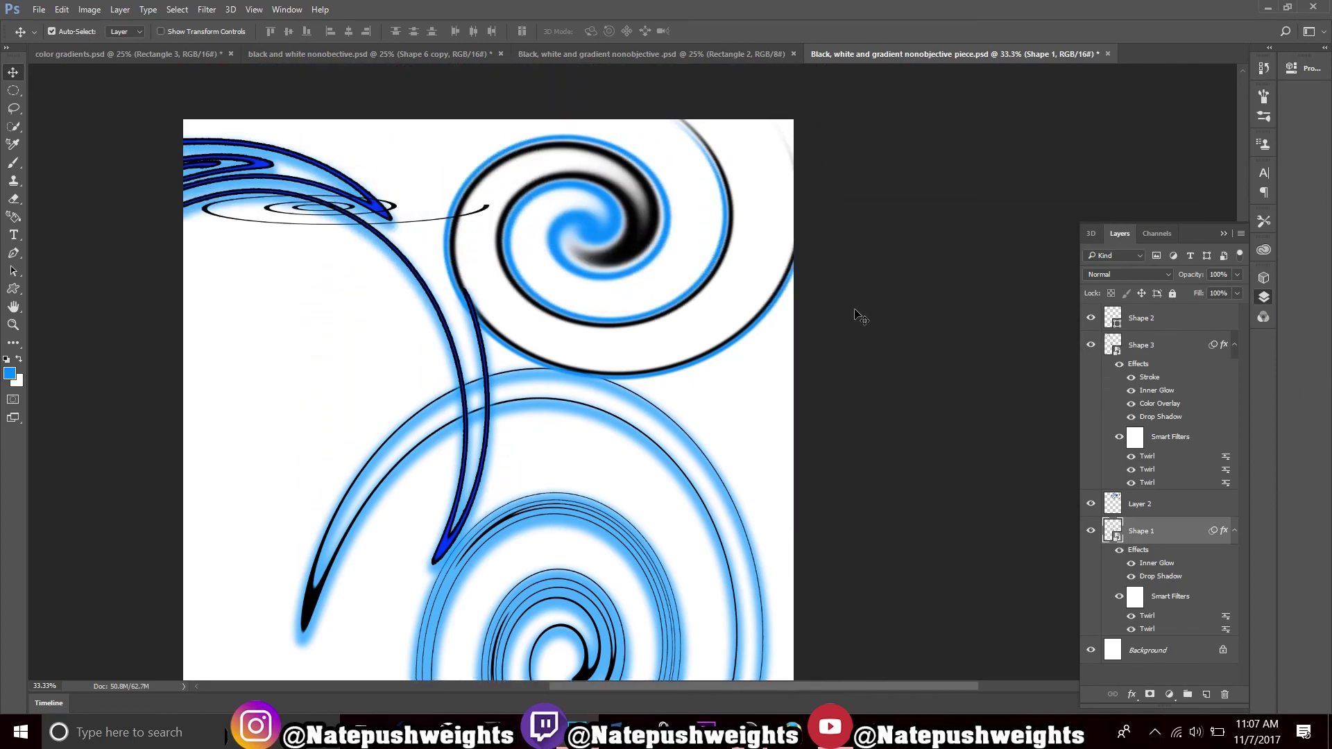
scroll(856, 314, "down", 2)
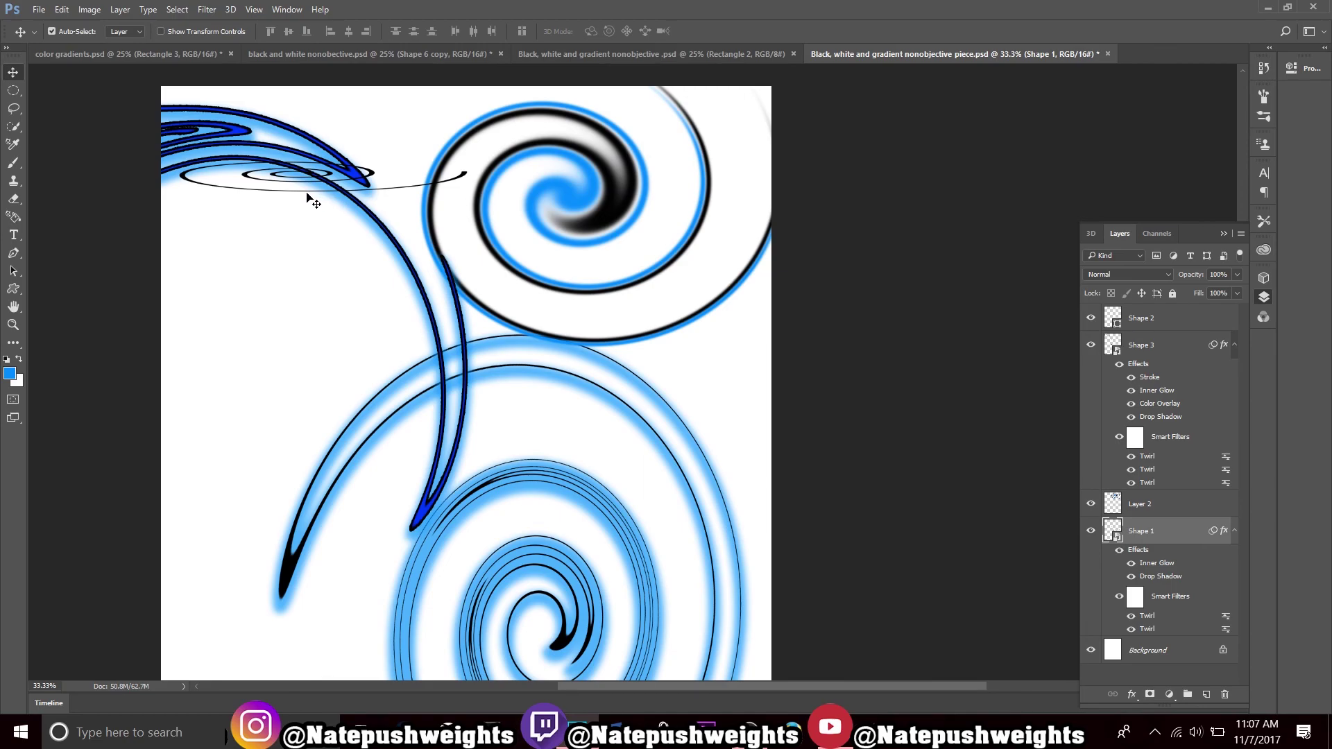
left_click(311, 201)
left_click(298, 197, "shift")
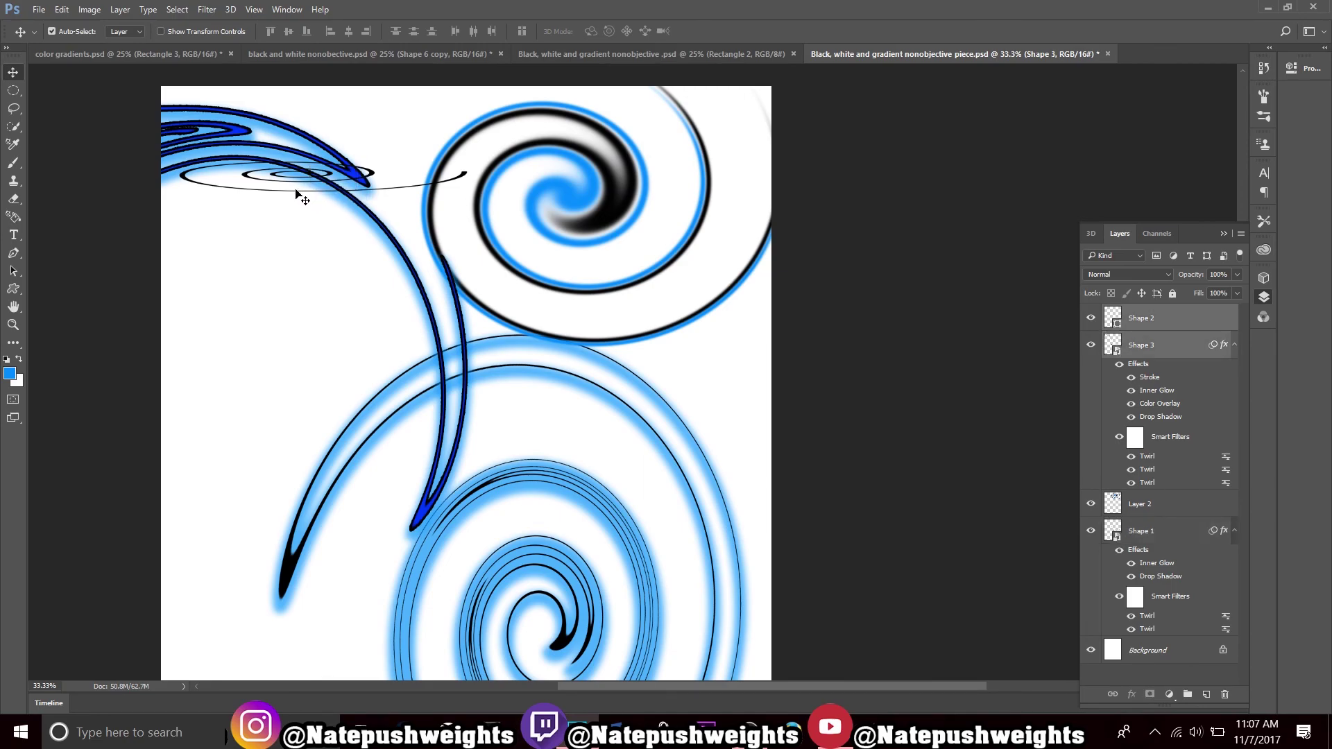
left_click(297, 186)
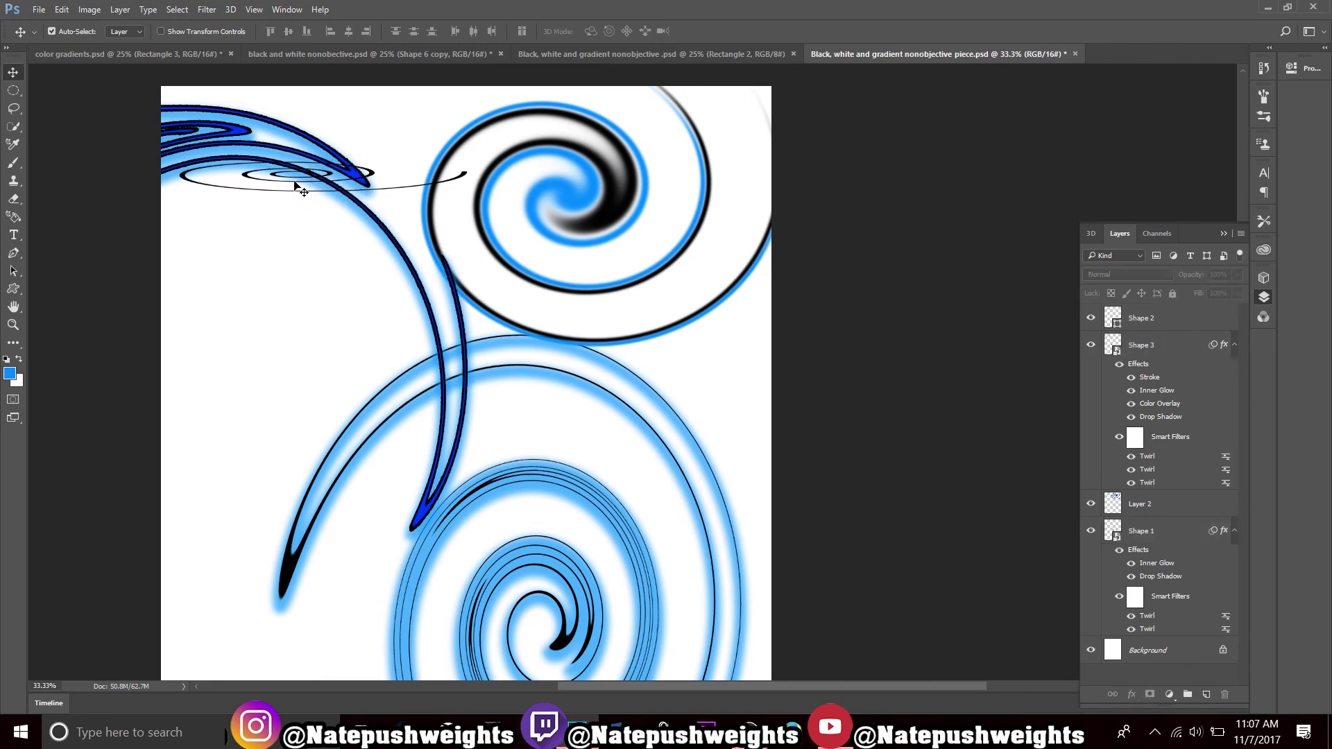
left_click(260, 191)
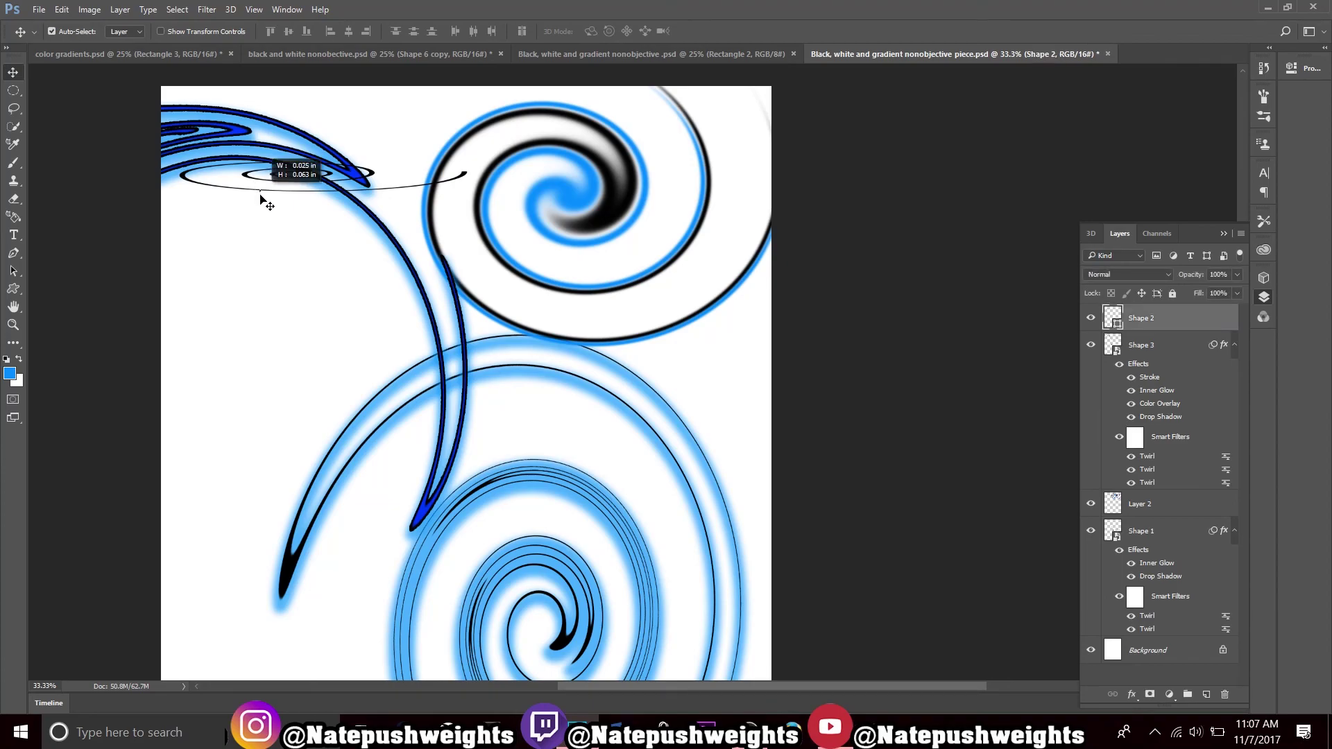
left_click(277, 189, "shift")
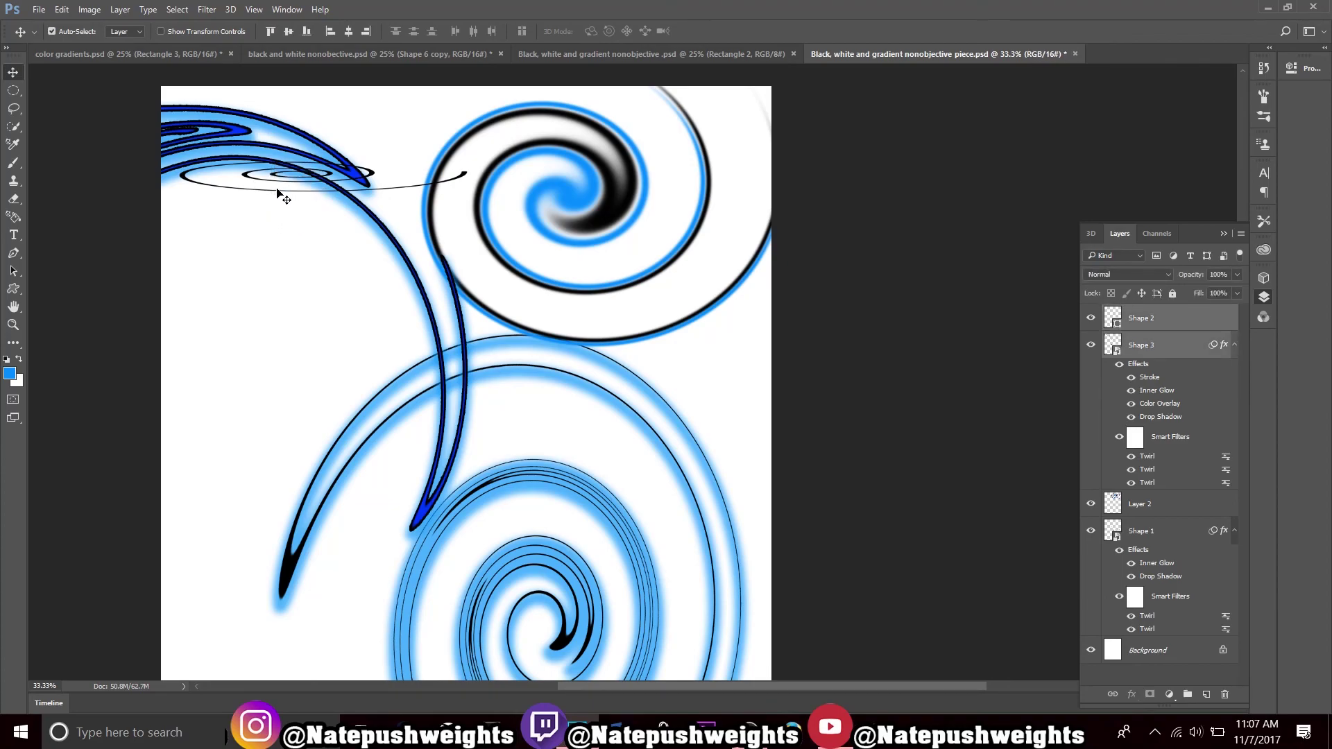
left_click(1168, 325)
left_click_drag(424, 214, 395, 475)
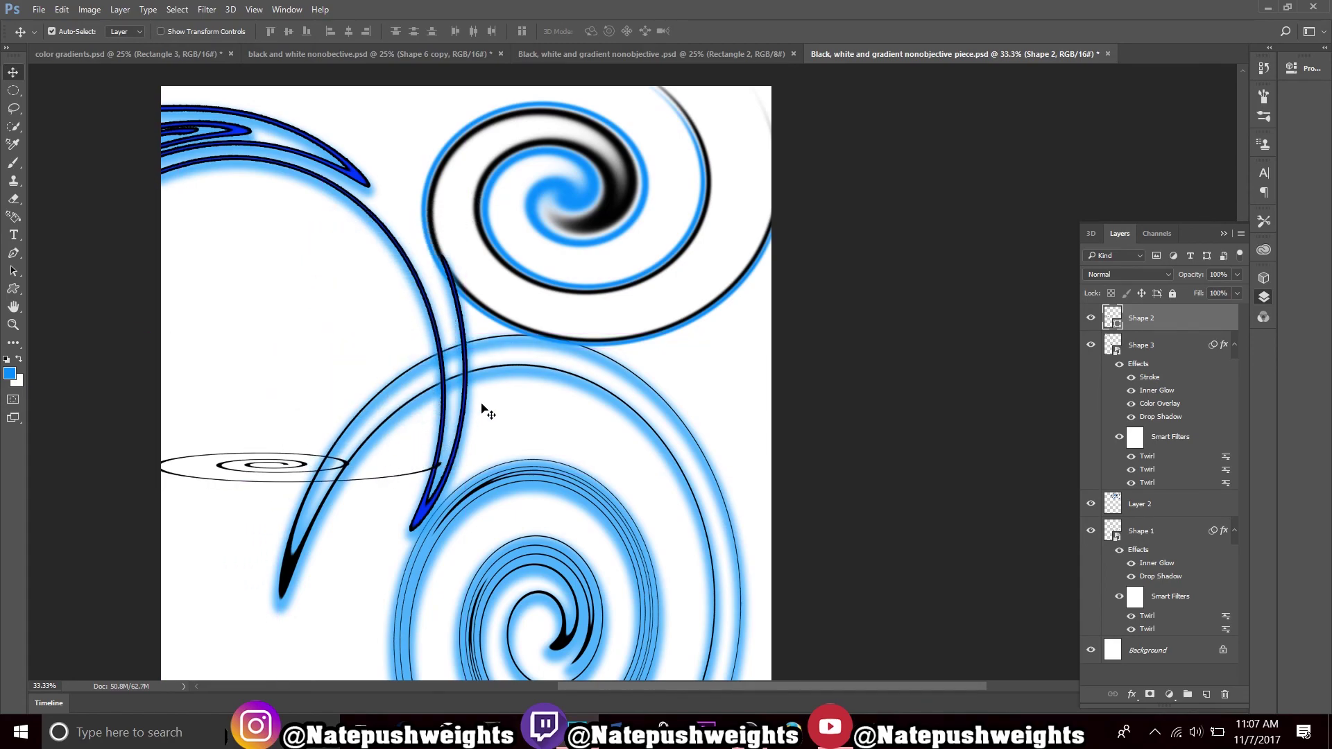
- Review how the blue, black and thin spirals fit together across the canvas, and switch to the OBS window
scroll(476, 416, "down", 3)
scroll(520, 363, "right", 2)
scroll(521, 351, "left", 4)
scroll(521, 351, "up", 1)
scroll(618, 505, "left", 1)
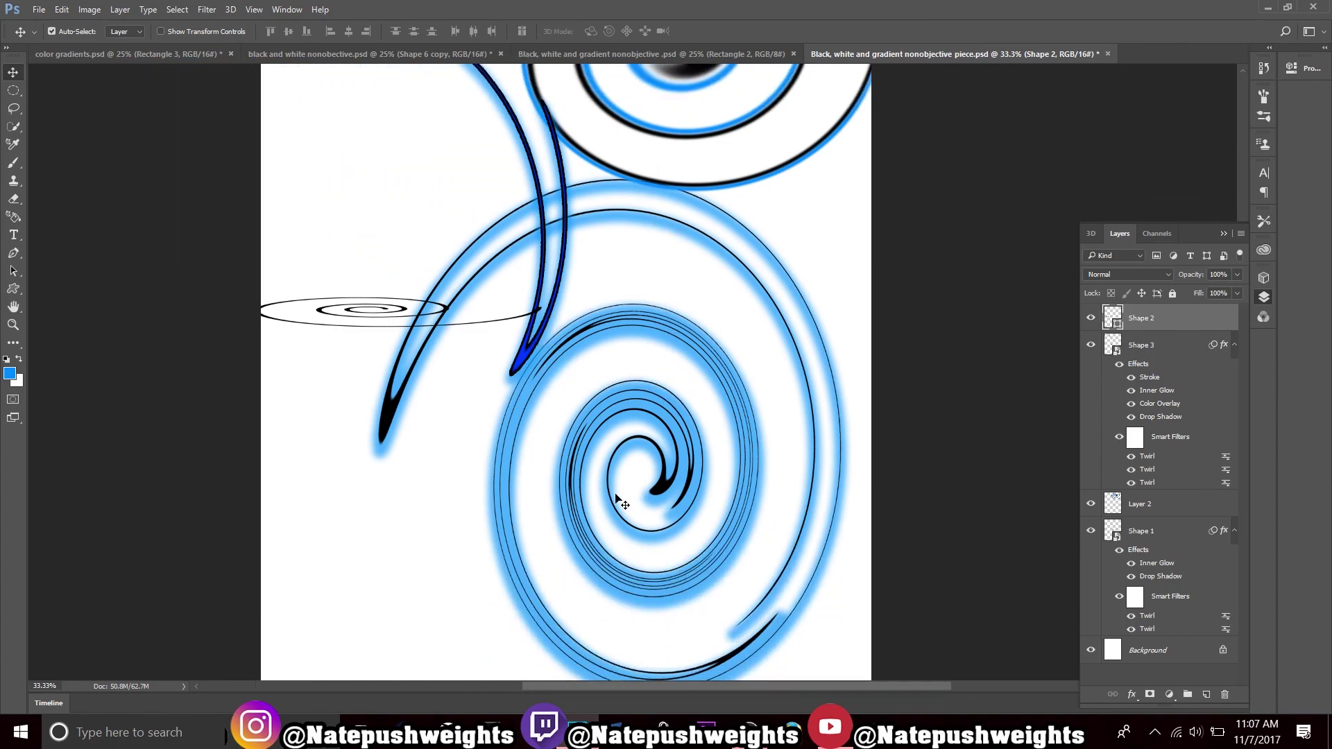
scroll(618, 479, "down", 1)
scroll(620, 486, "up", 2)
scroll(619, 486, "right", 1)
scroll(620, 486, "up", 2)
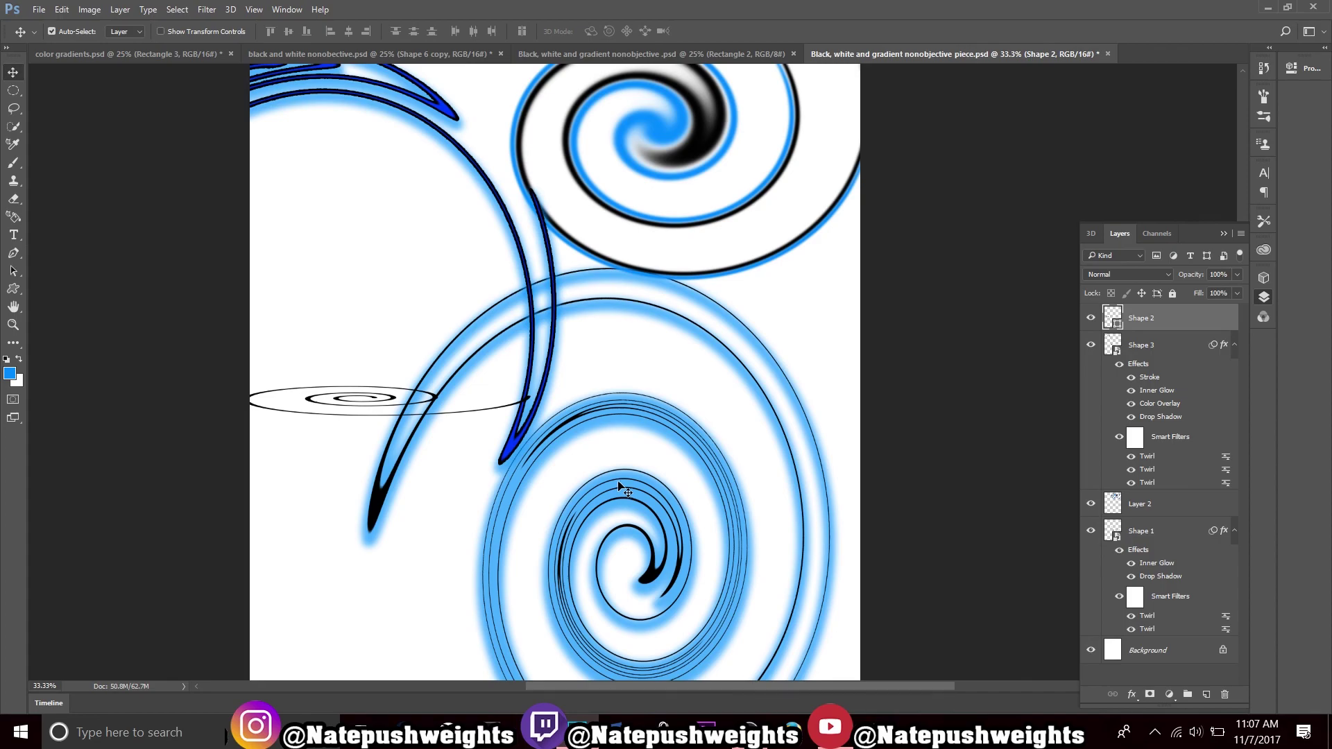
scroll(627, 476, "down", 2)
scroll(628, 479, "down", 2)
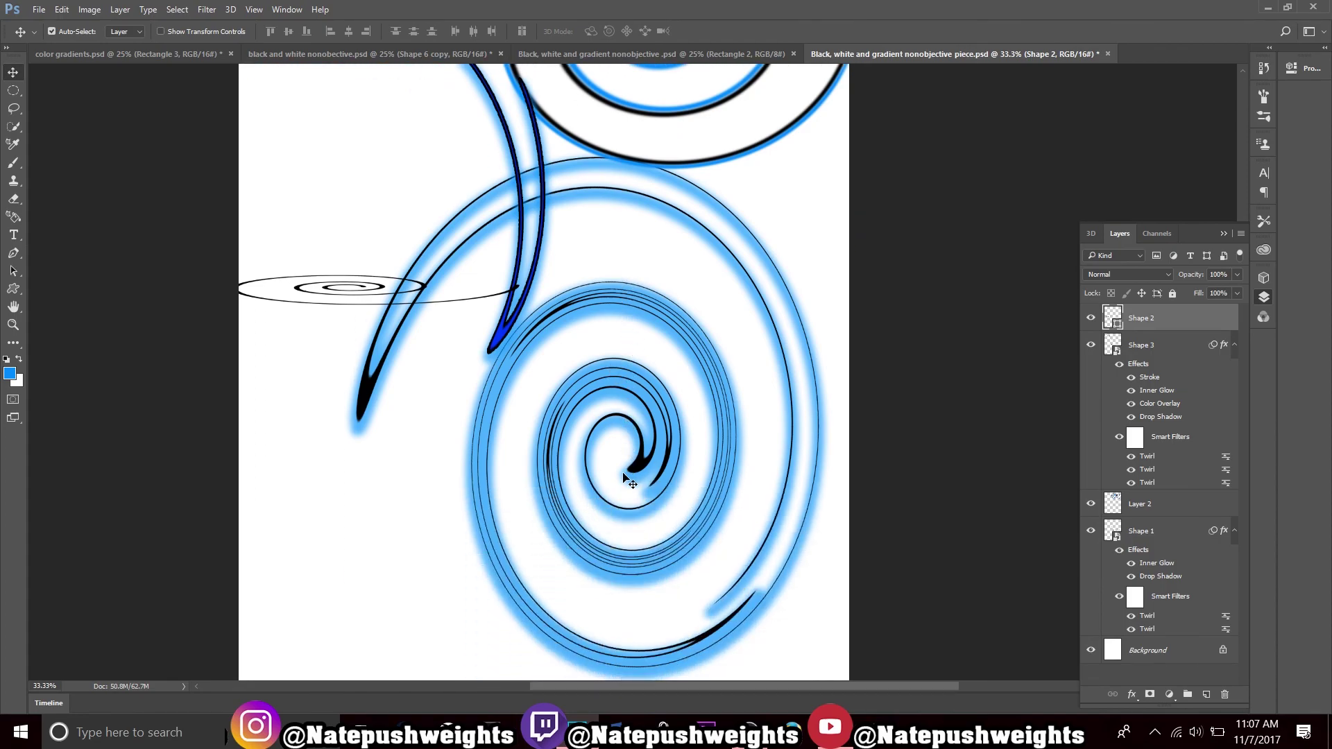
scroll(611, 468, "up", 3)
key("alt+Tab")
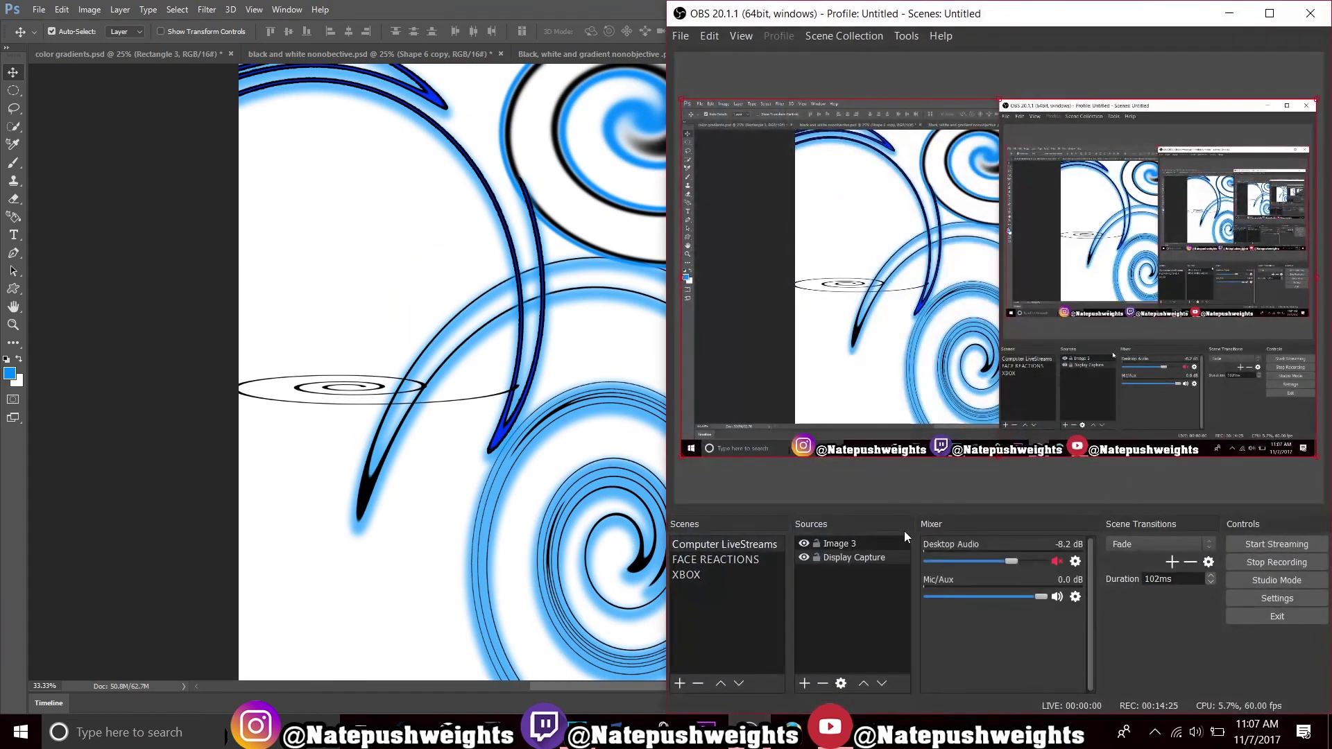